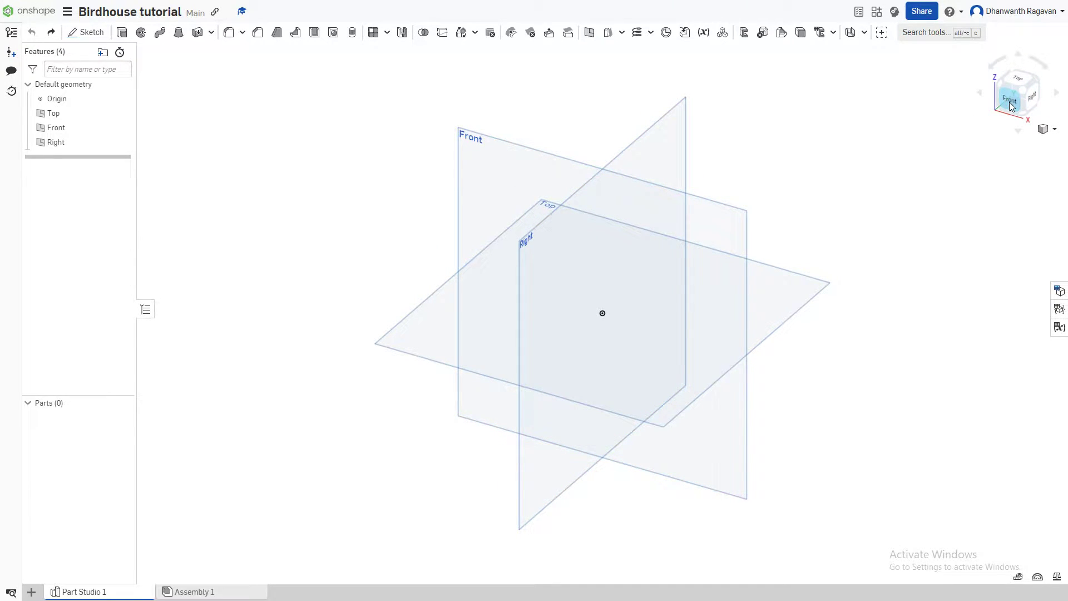
# Orient the view normal to the Front plane and start a sketch on that plane
pyautogui.rightClick(66, 130)
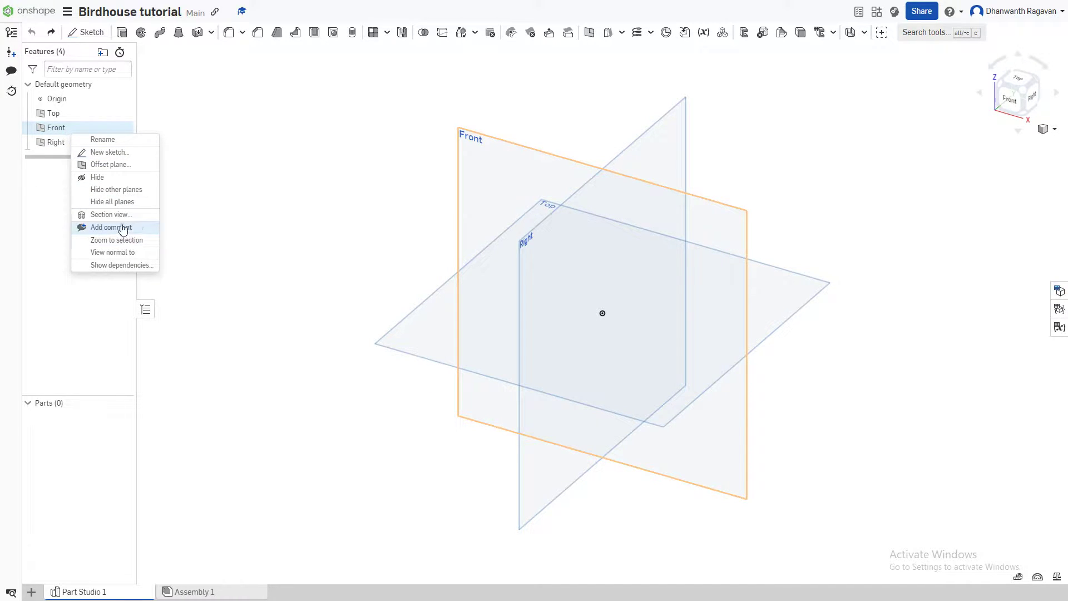
pyautogui.click(118, 253)
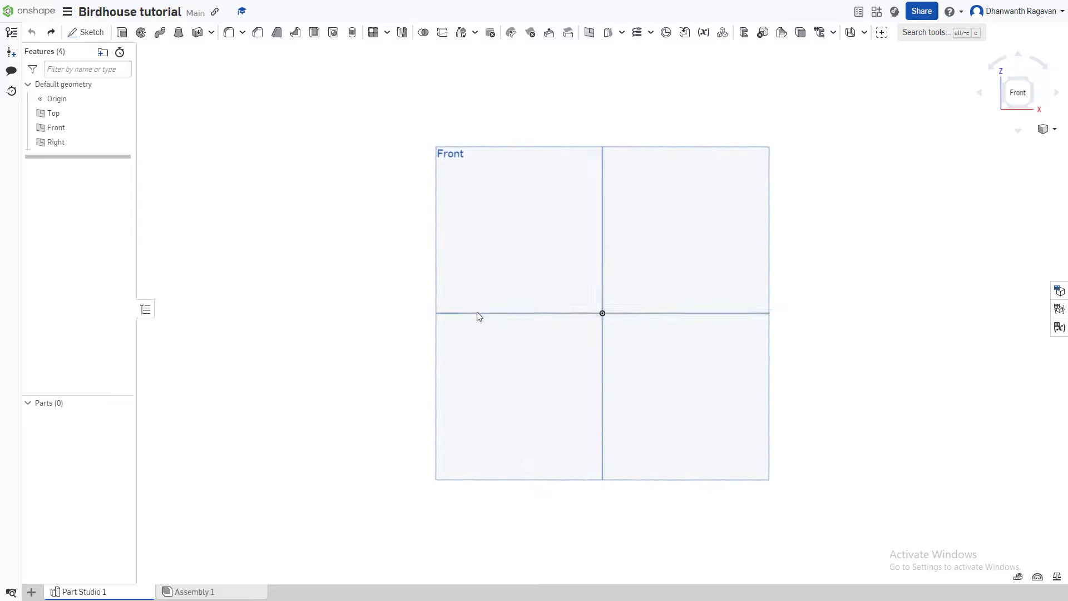
pyautogui.scroll(3, 595, 310)
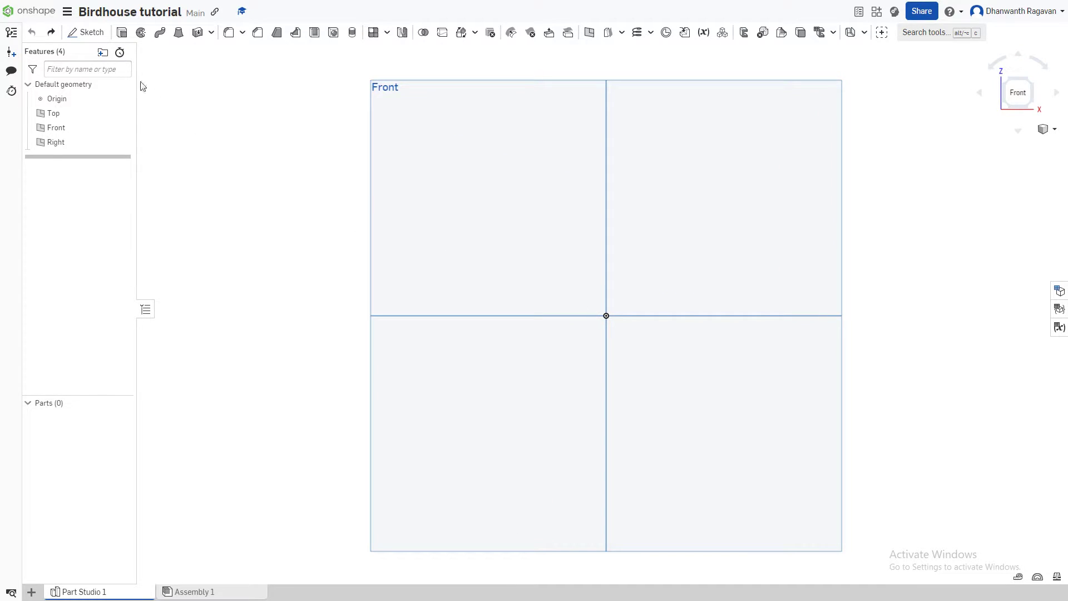
pyautogui.click(89, 38)
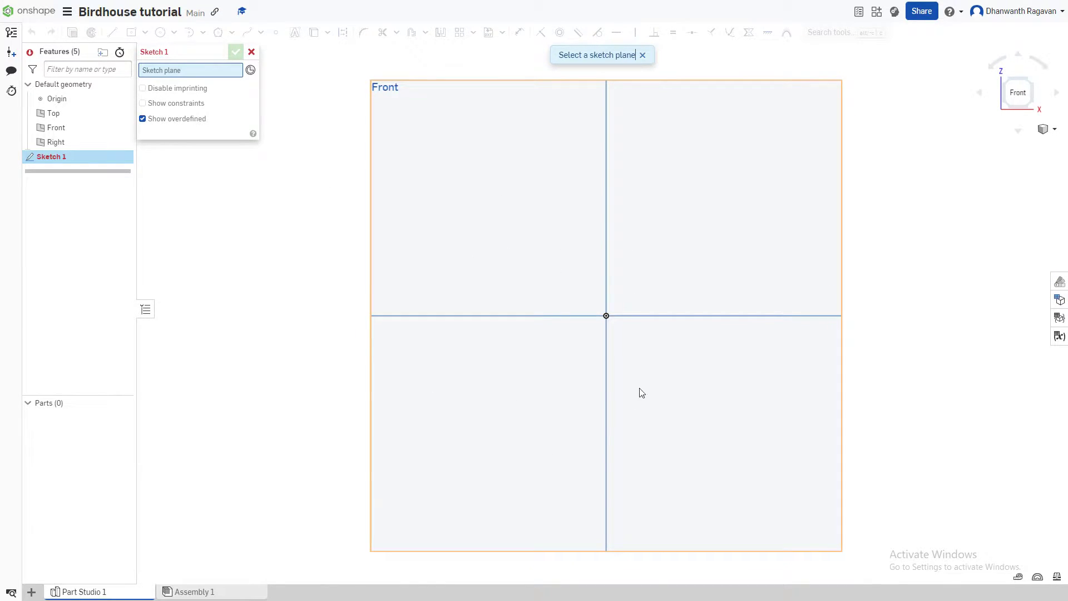
pyautogui.click(529, 389)
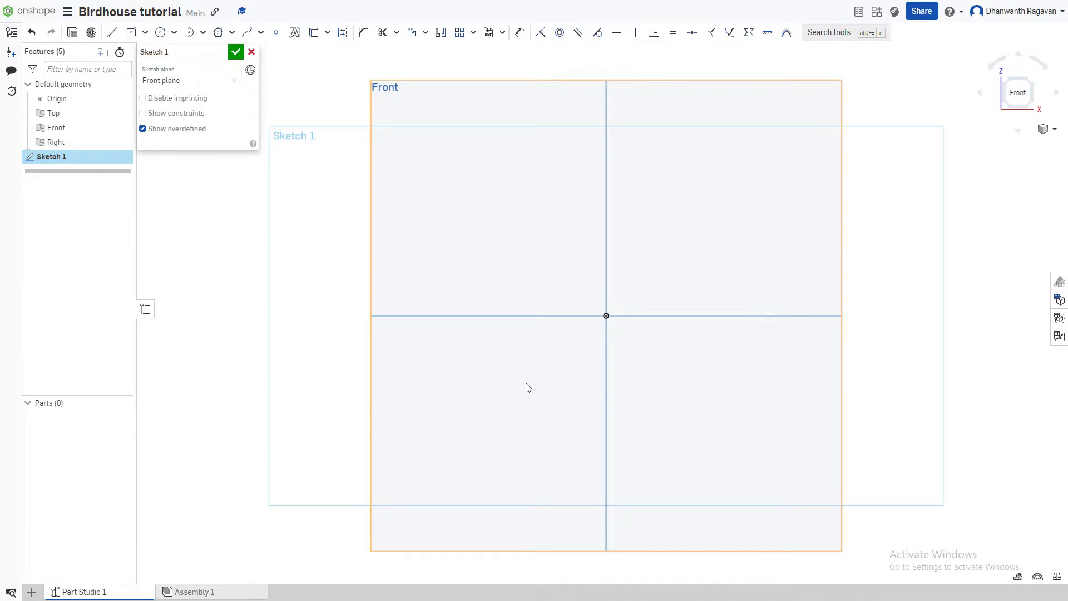
# Draw a center point rectangle about 2.75 in wide and 4.02 in high, centred on the origin
pyautogui.click(146, 34)
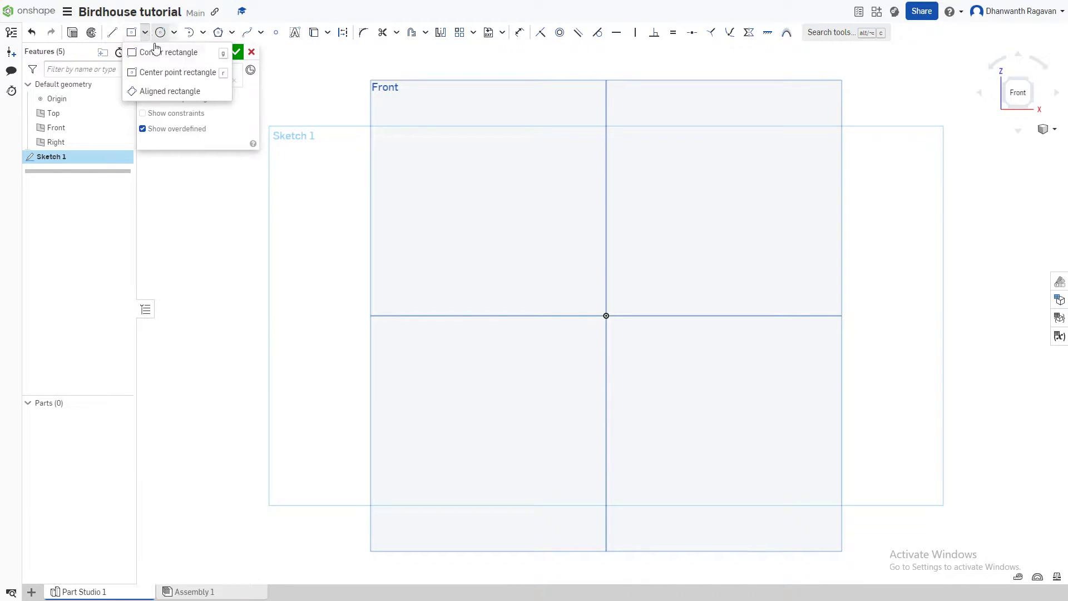
pyautogui.click(161, 55)
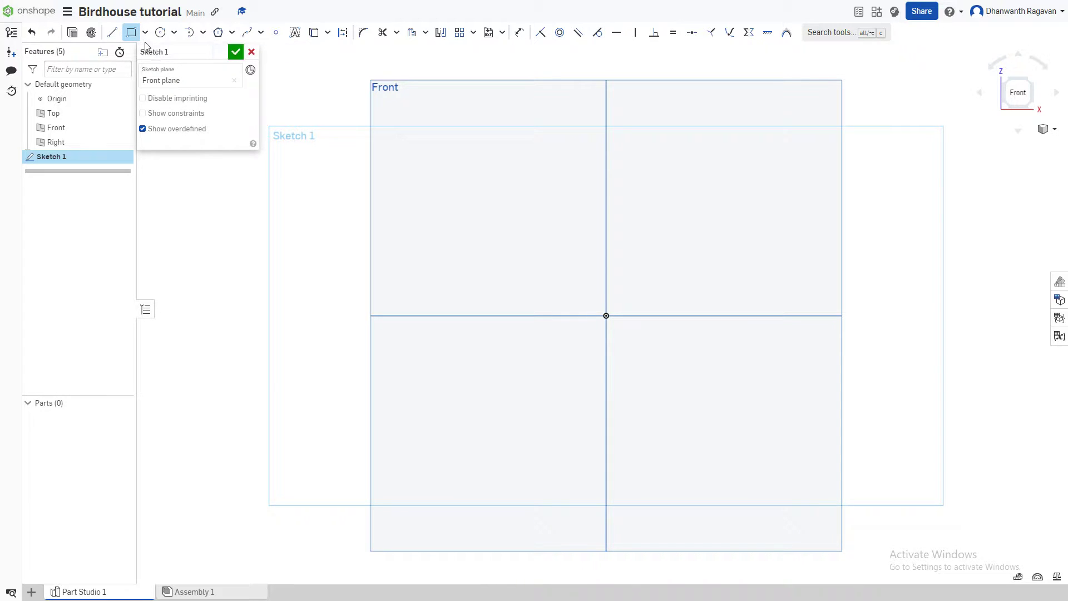
pyautogui.click(146, 33)
pyautogui.click(166, 73)
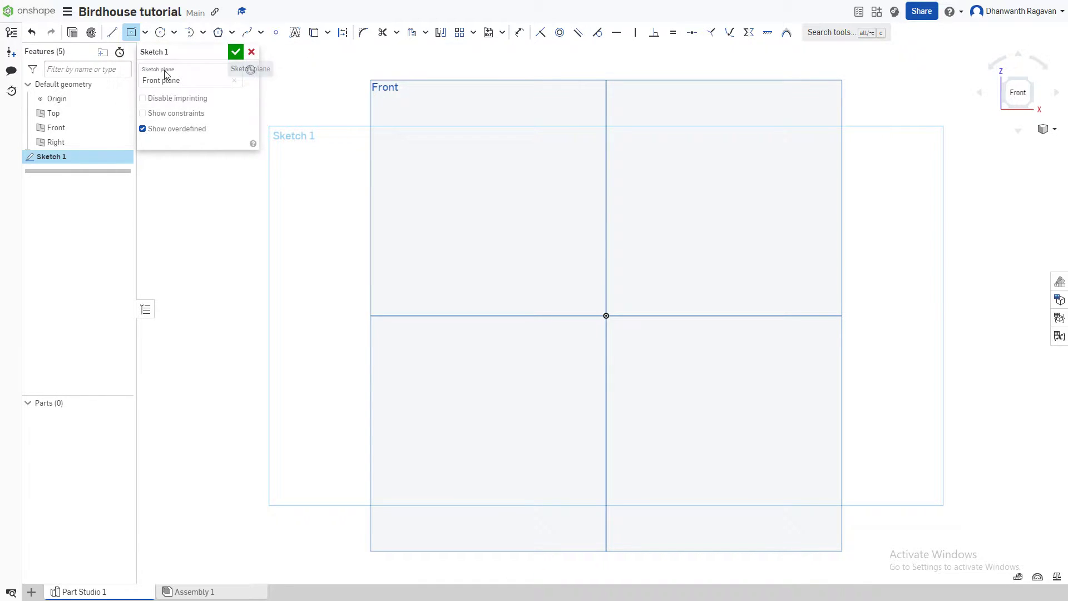
pyautogui.click(146, 38)
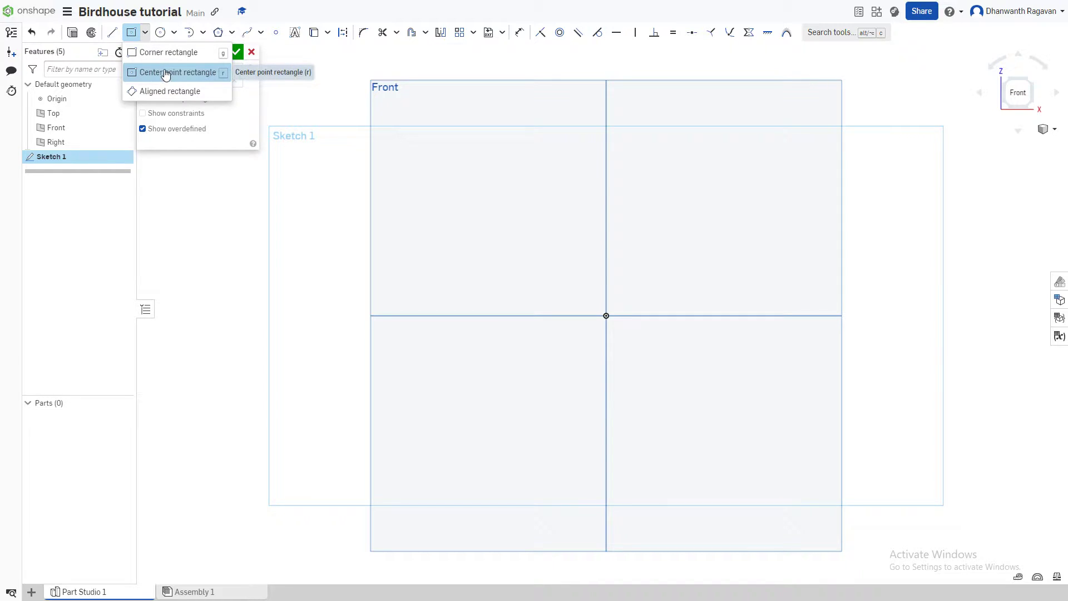
pyautogui.click(166, 73)
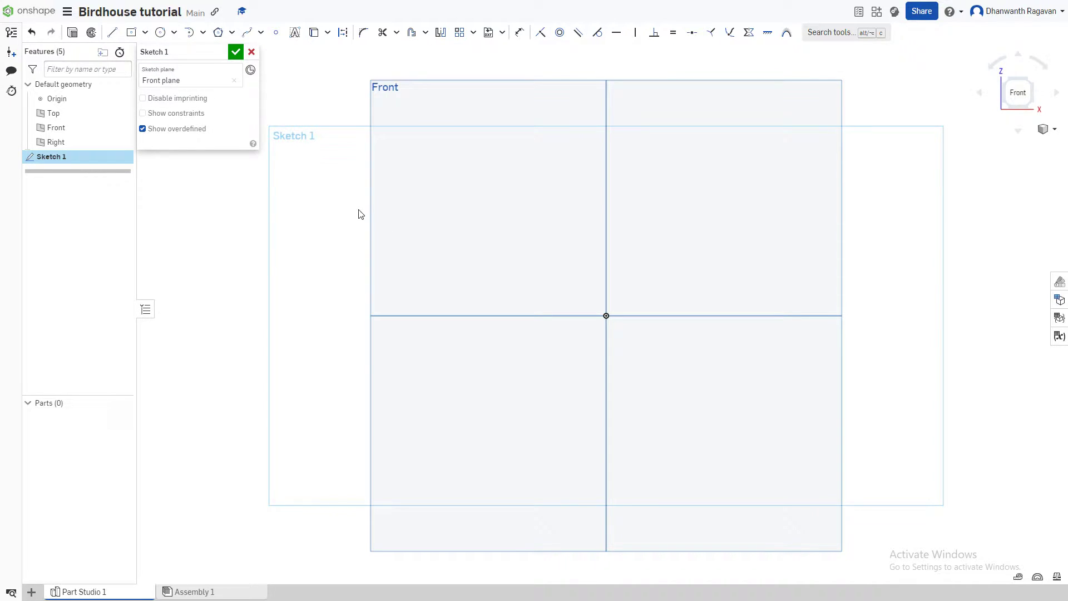
pyautogui.click(131, 32)
pyautogui.click(606, 316)
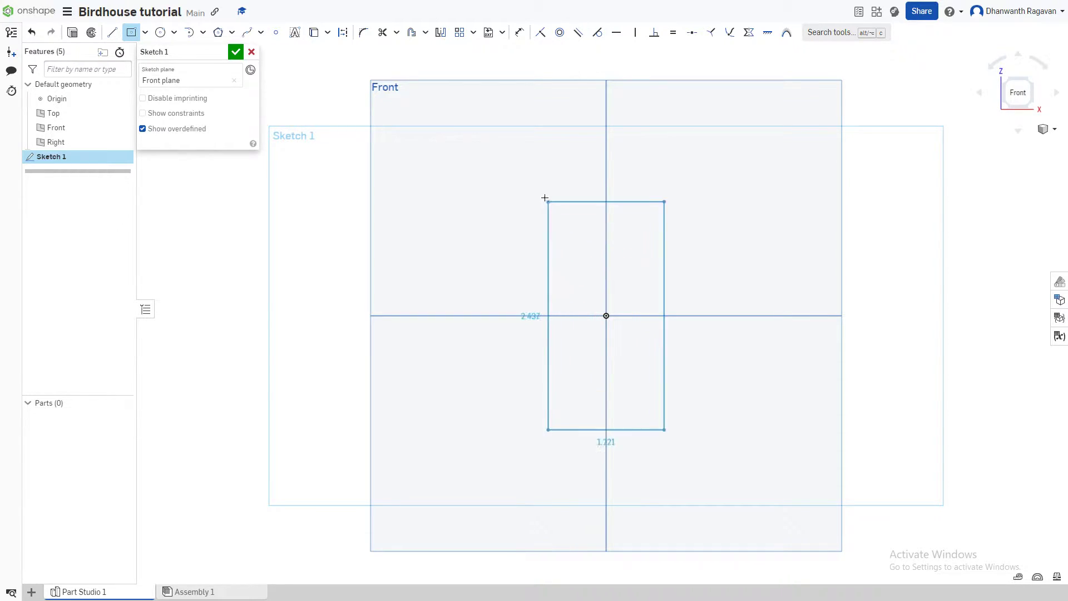
pyautogui.click(499, 159)
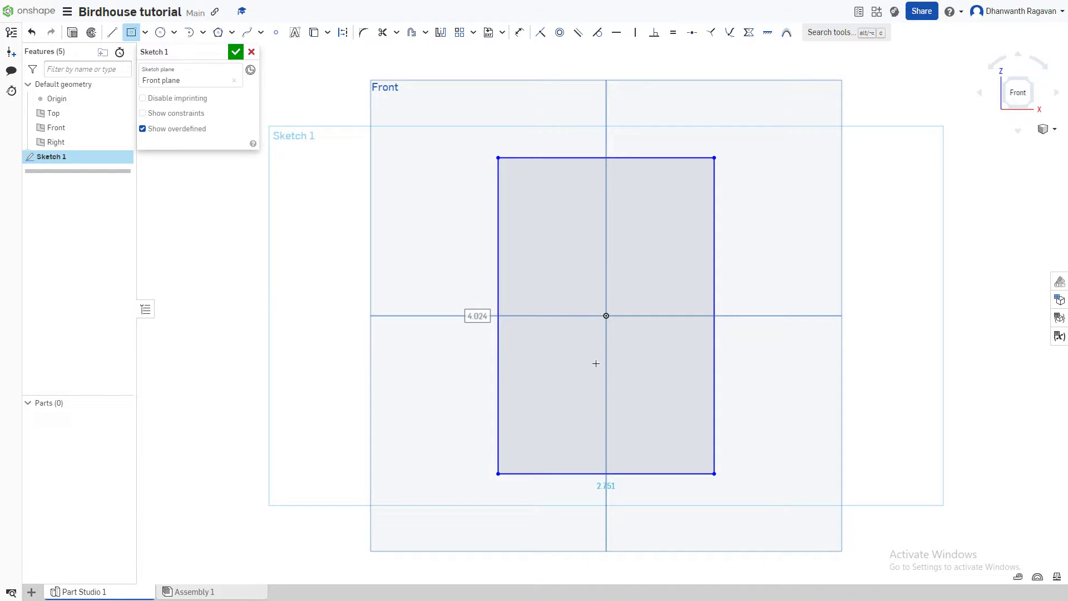
# Set the rectangle's height to 5 in and its width to 4 in
pyautogui.write('4')
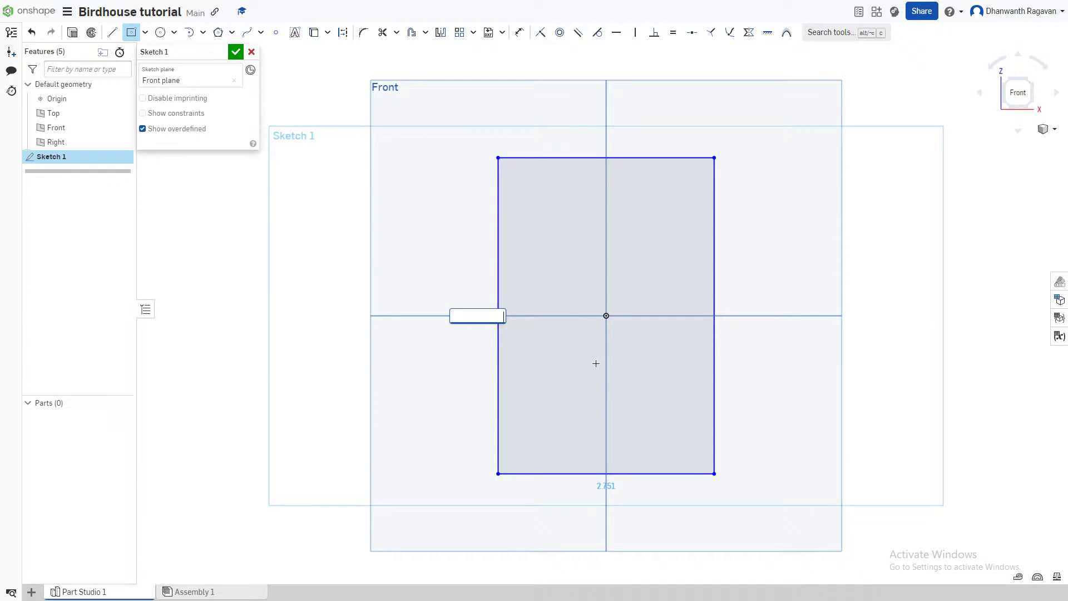
pyautogui.press('Return')
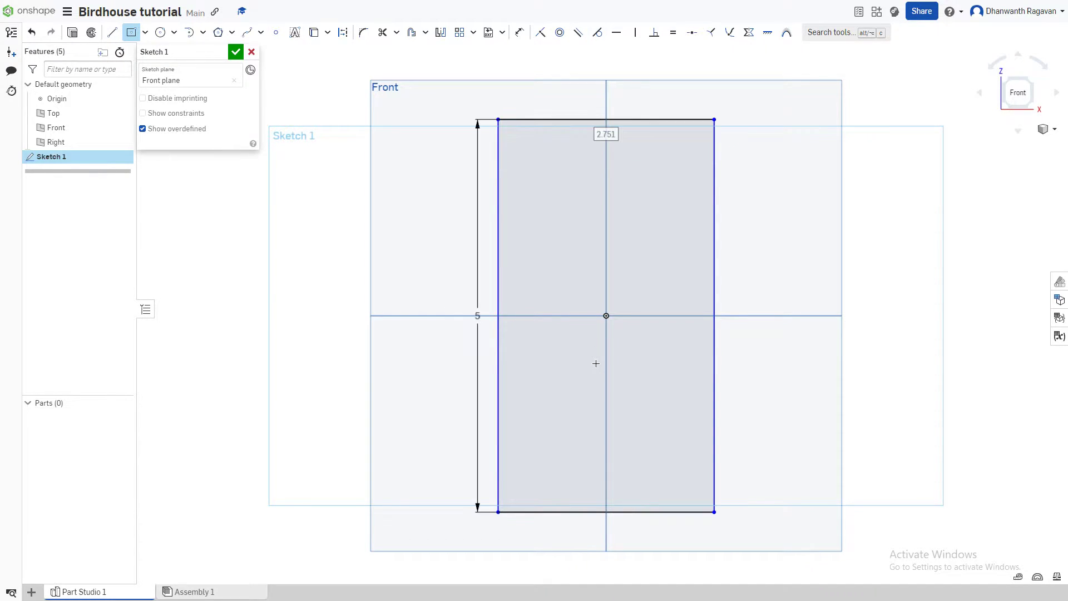
pyautogui.write('4')
pyautogui.press('Return')
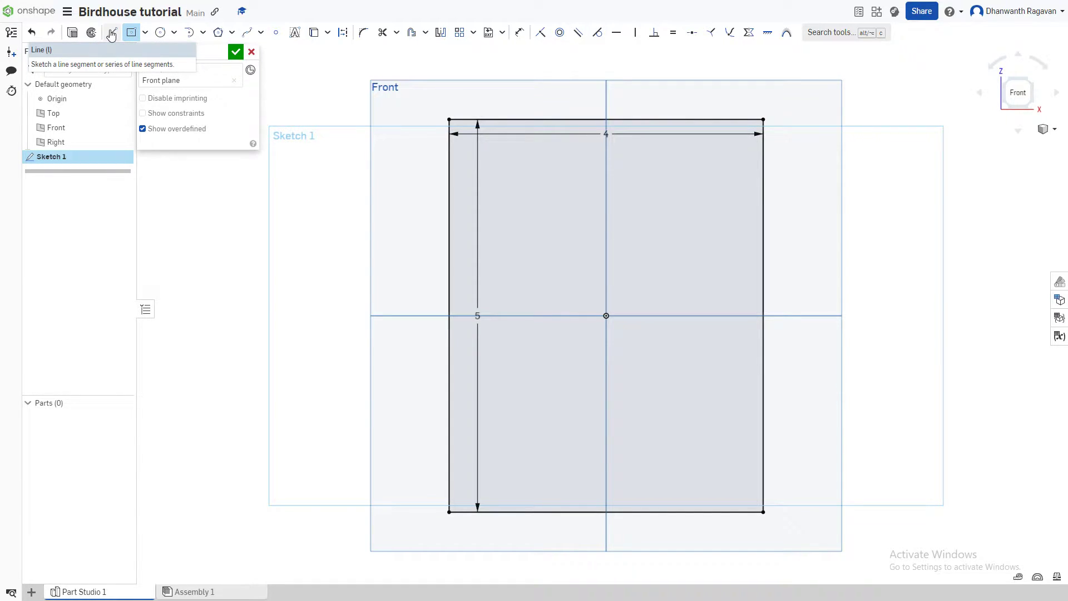
# Draw two mirrored roof lines, each about 2.13 in long, sloping from the top edge's midpoint down to the rectangle's vertical sides at equal height
pyautogui.click(111, 34)
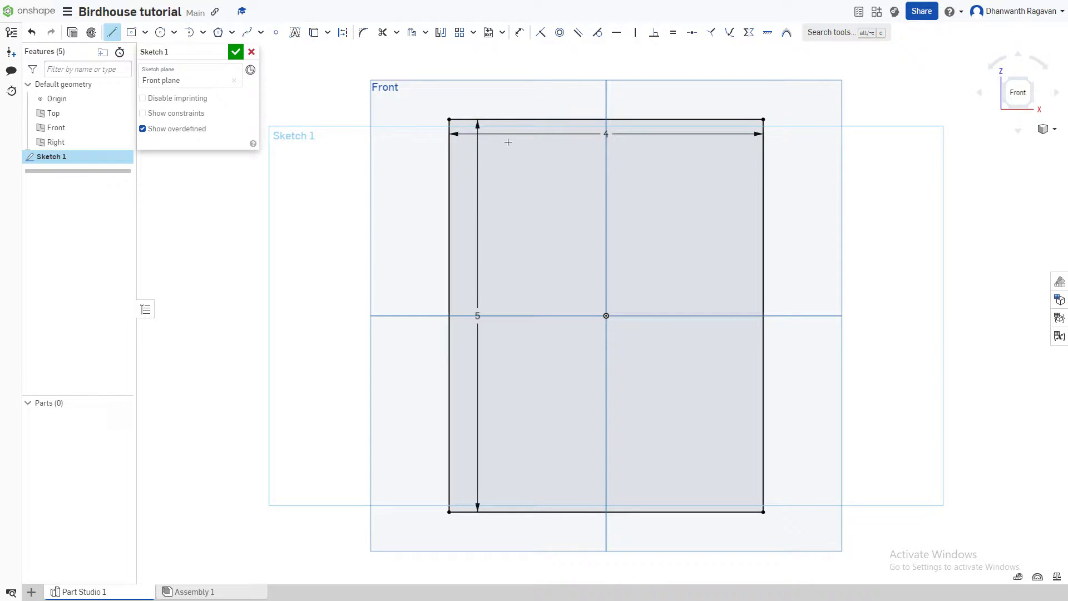
pyautogui.click(606, 120)
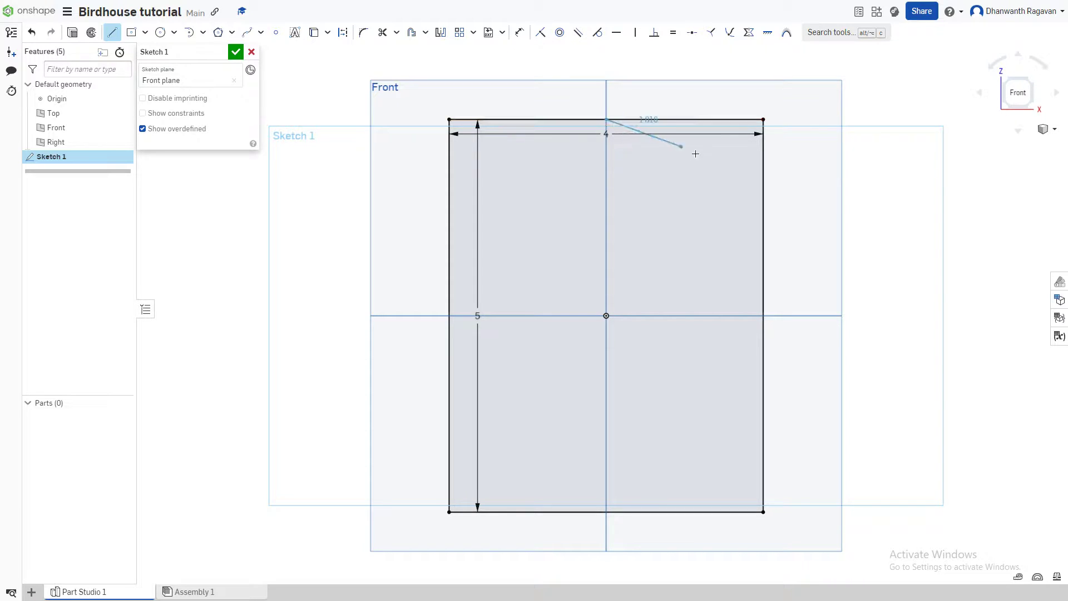
pyautogui.click(760, 177)
pyautogui.rightClick(711, 202)
pyautogui.click(713, 201)
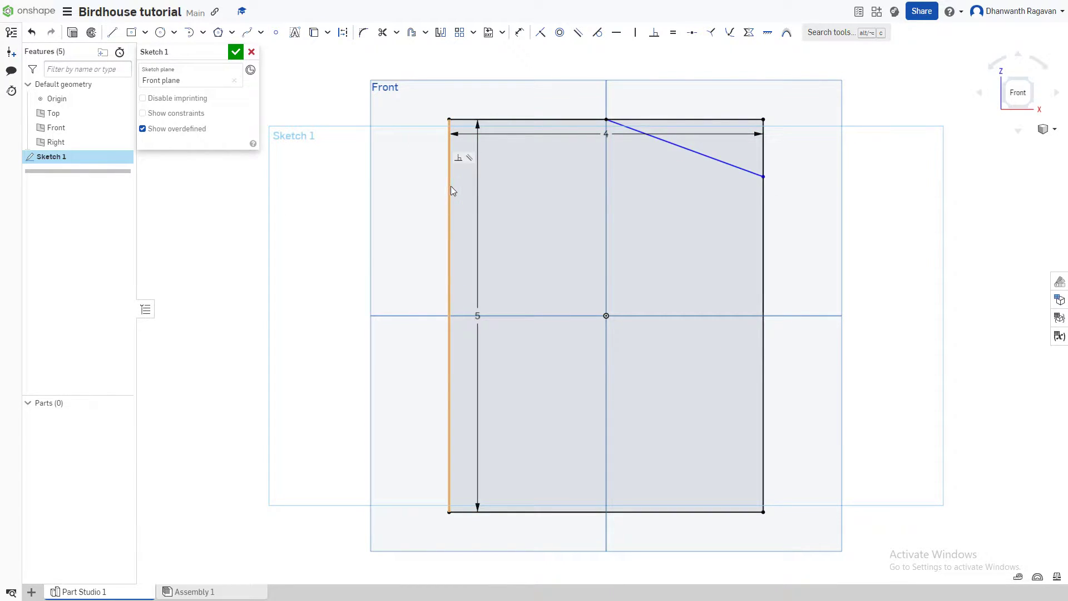
pyautogui.click(112, 33)
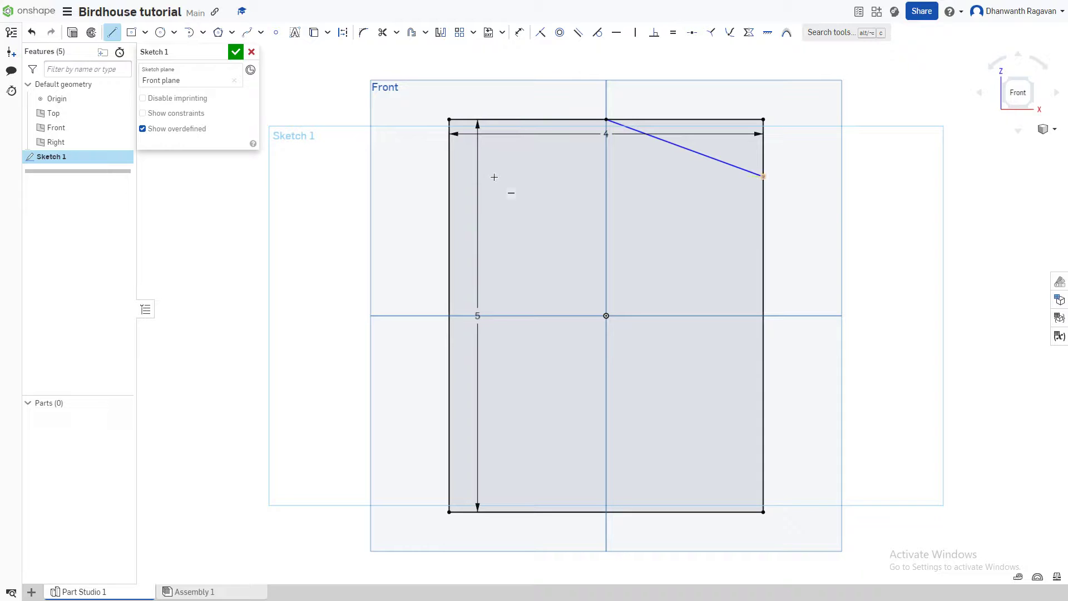
pyautogui.click(450, 177)
pyautogui.click(605, 120)
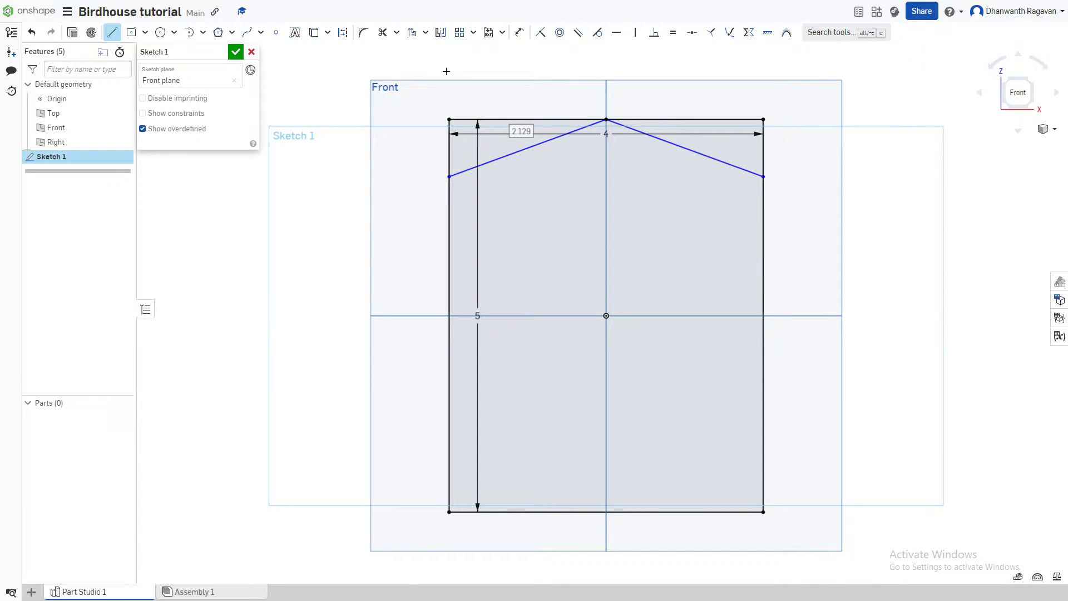
# Dimension the roof line's lower end 1 in below the rectangle's upper corner and finish the sketch
pyautogui.click(520, 33)
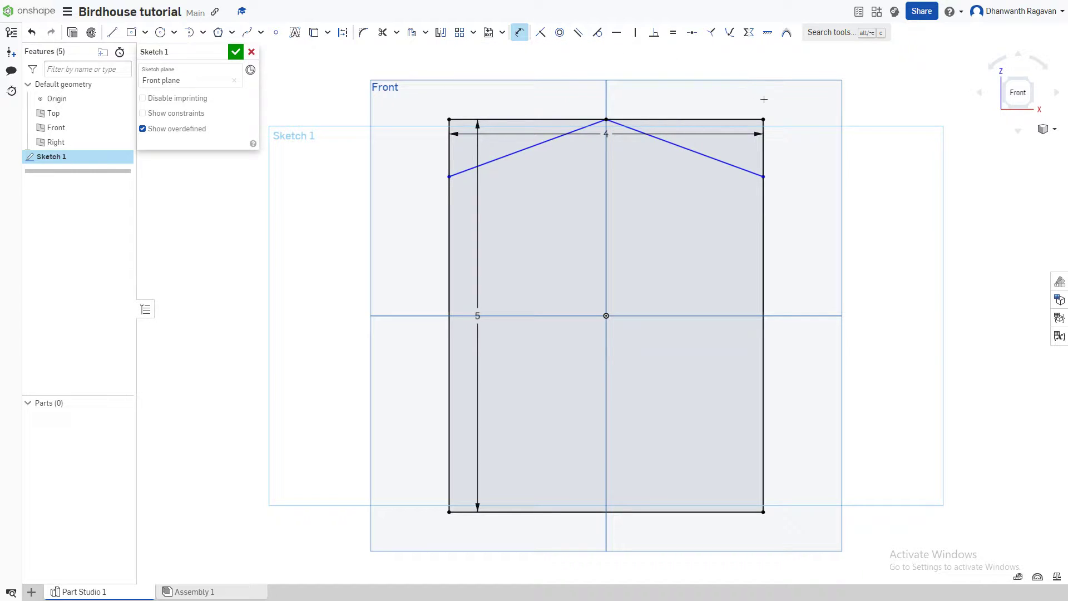
pyautogui.click(764, 175)
pyautogui.click(803, 170)
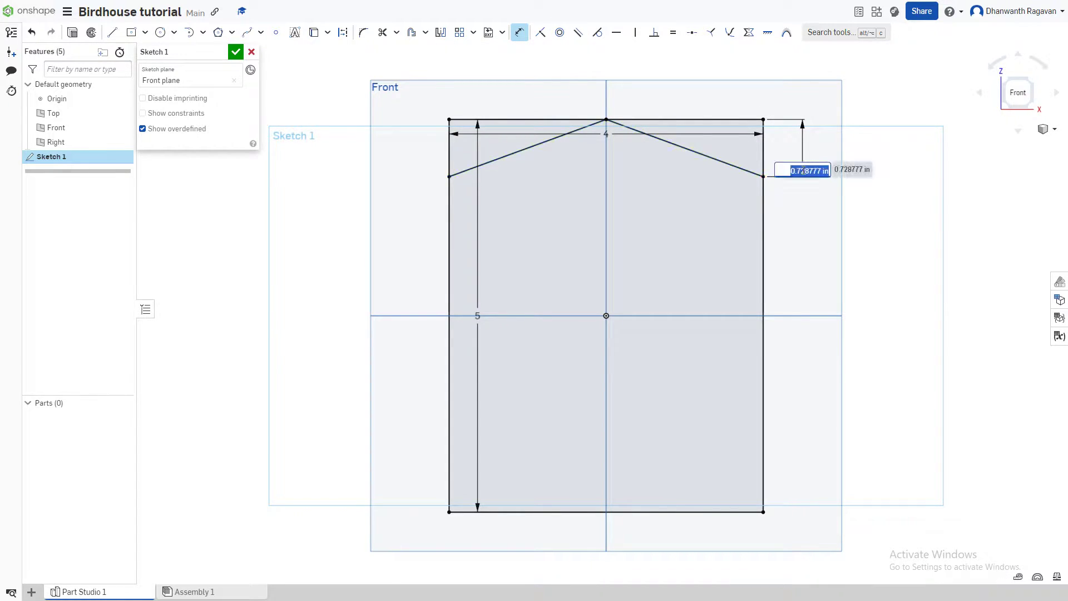
pyautogui.write('1')
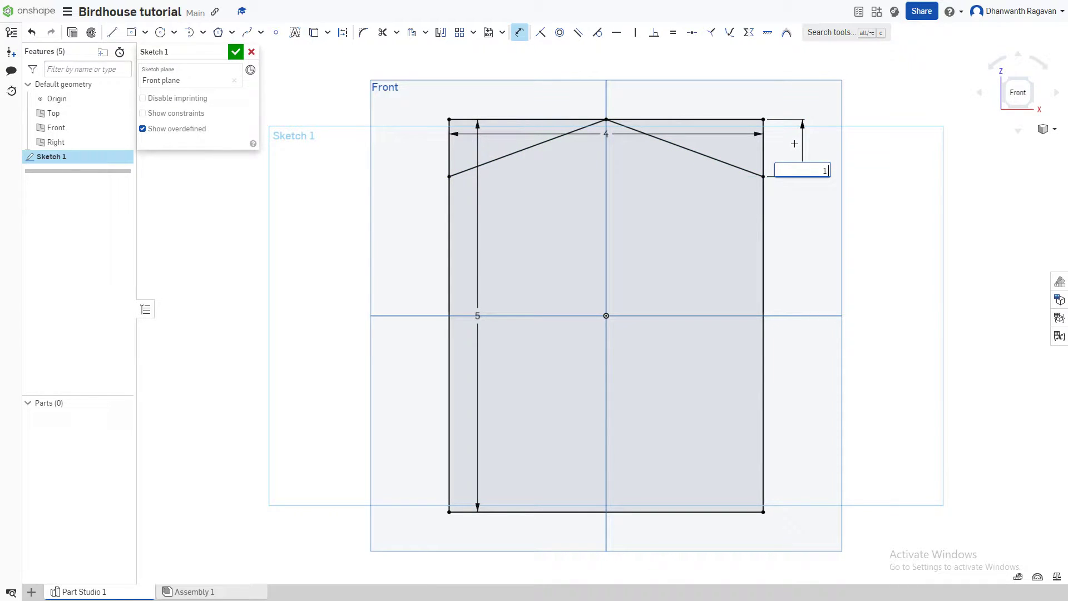
pyautogui.press('Return')
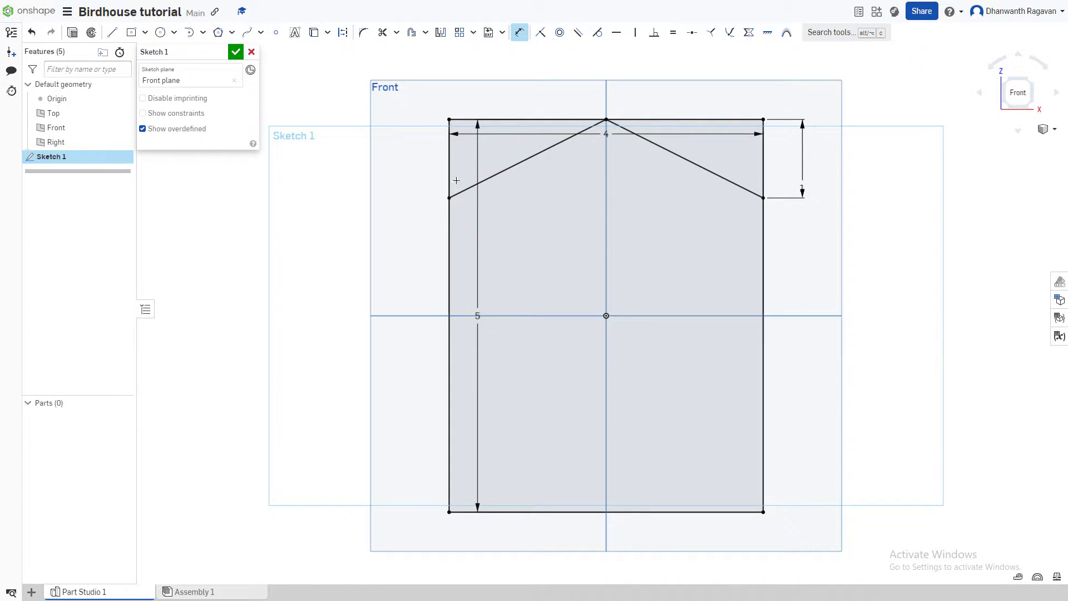
pyautogui.click(236, 53)
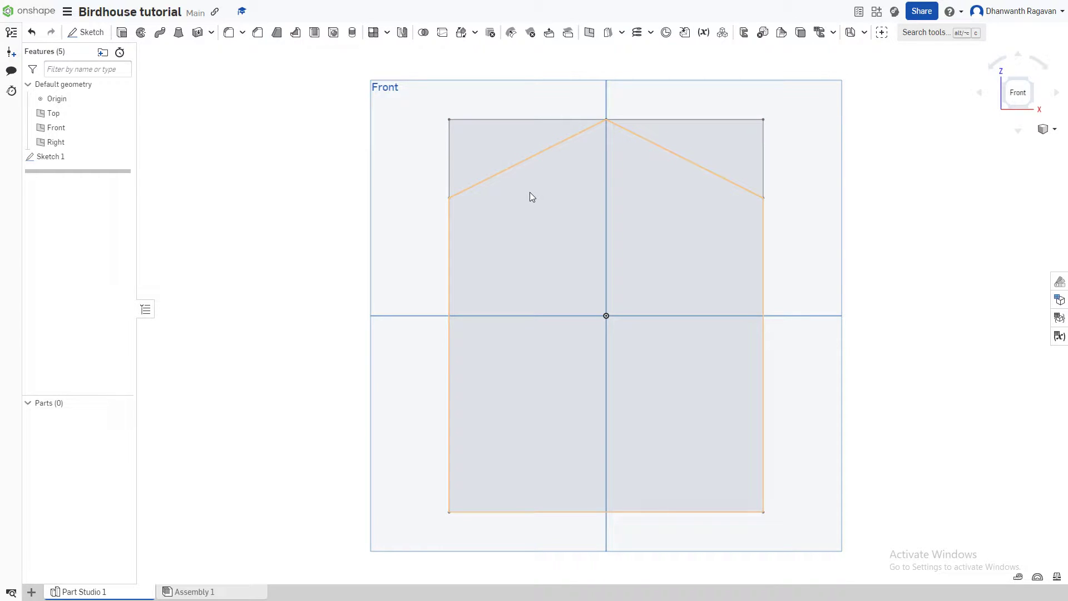
# Extrude the house-shaped sketch region symmetrically as a new solid with a depth of 5 in
pyautogui.click(121, 34)
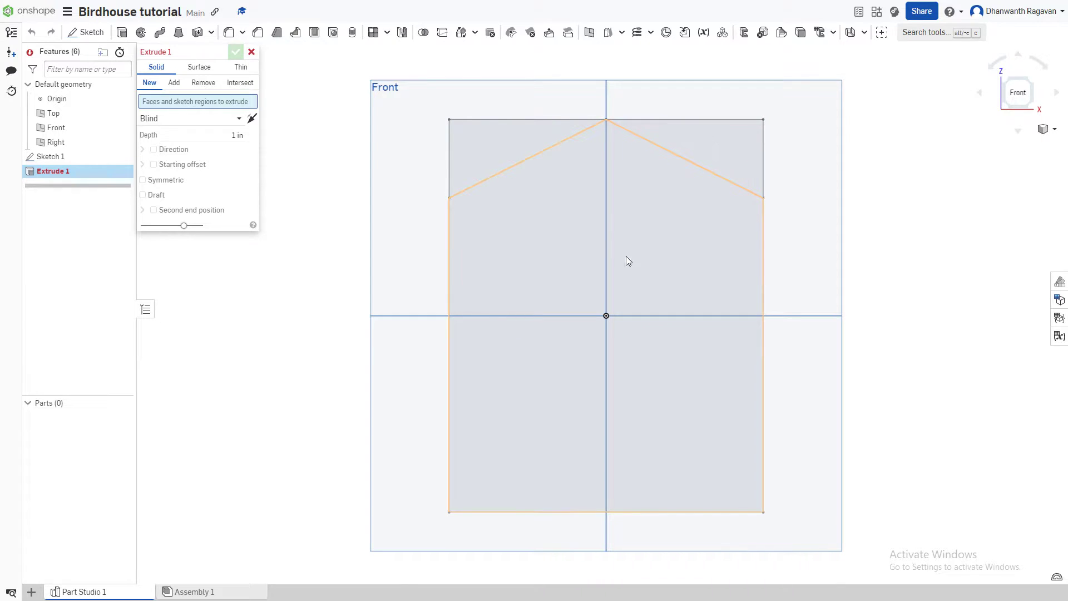
pyautogui.click(610, 230)
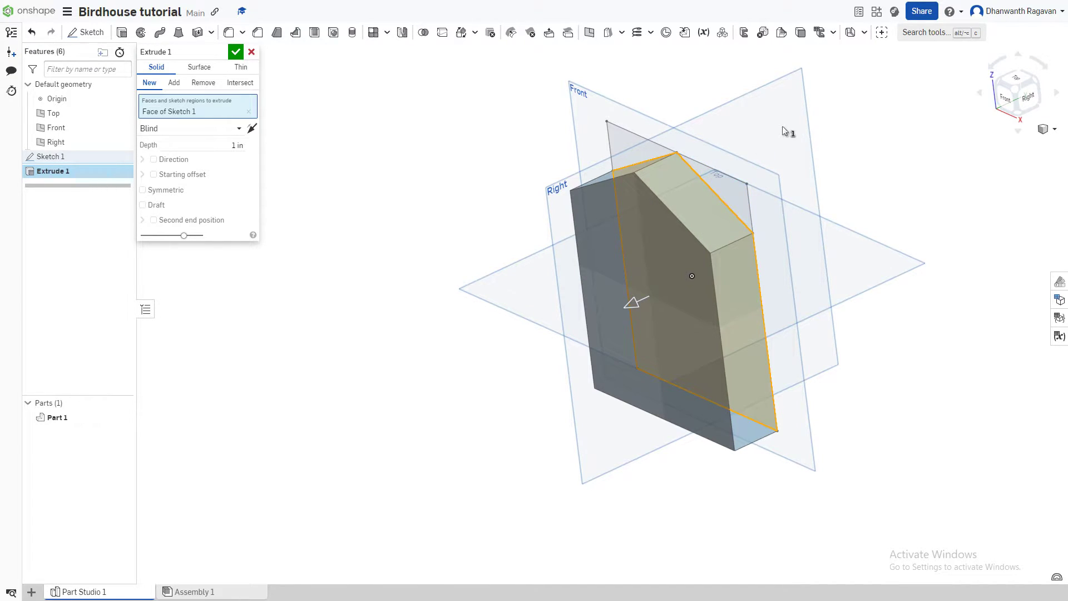
pyautogui.click(162, 197)
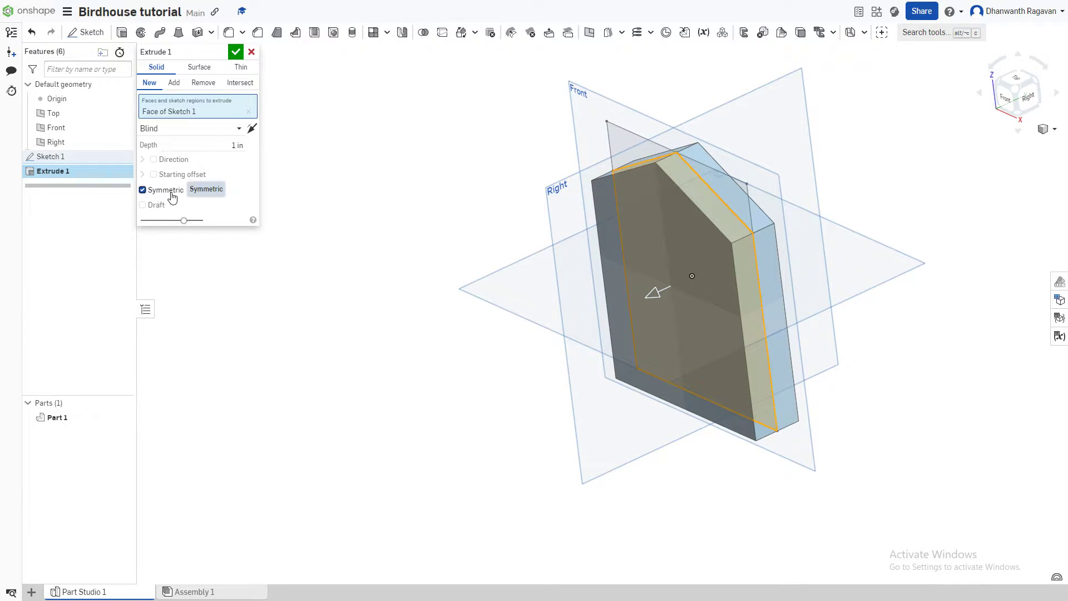
pyautogui.click(234, 146)
pyautogui.write('1 in')
pyautogui.press('Return')
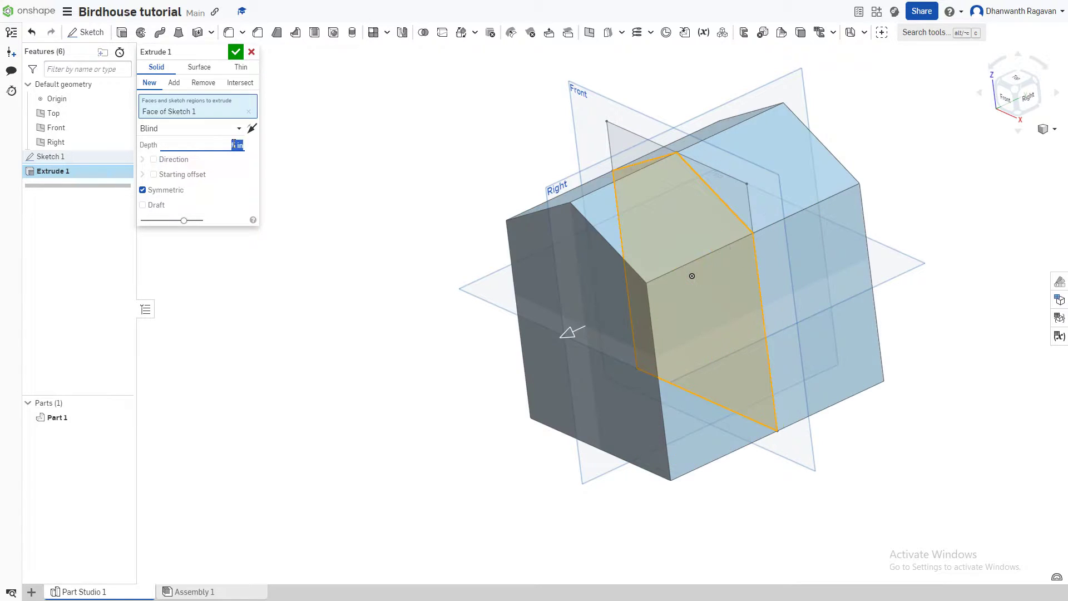
pyautogui.click(234, 53)
# Return to the front view and start a second sketch on the Front plane
pyautogui.moveTo(453, 172); pyautogui.dragTo(725, 232, button='right')
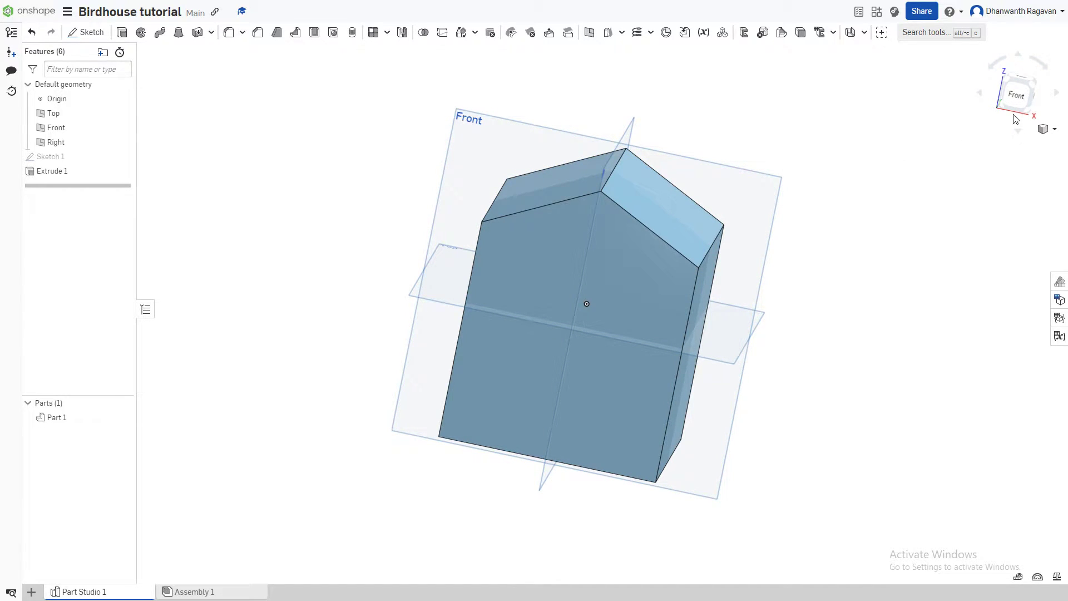
pyautogui.click(1020, 99)
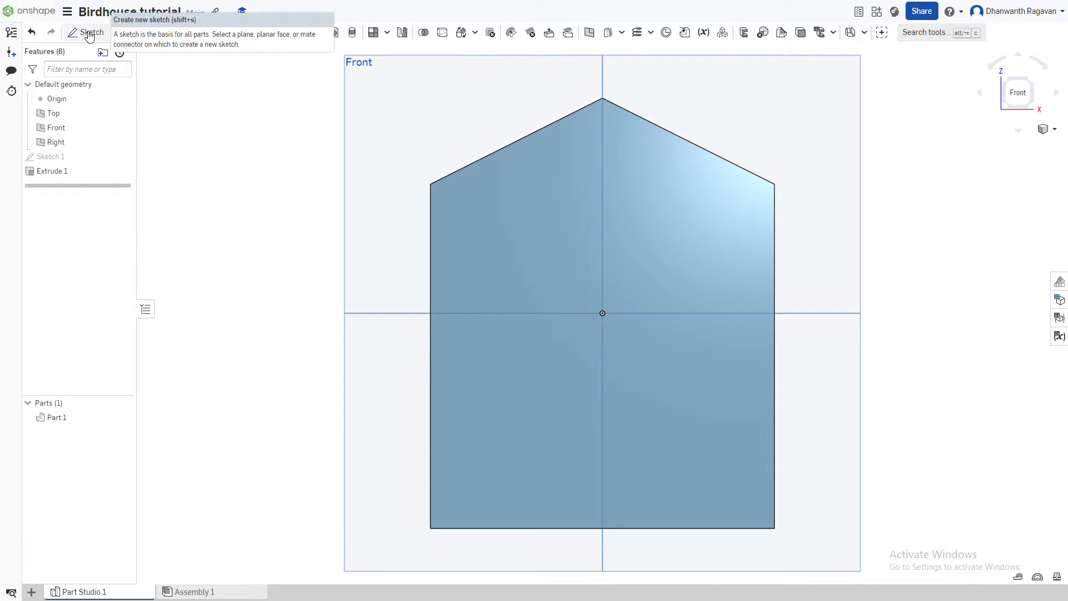
pyautogui.click(89, 35)
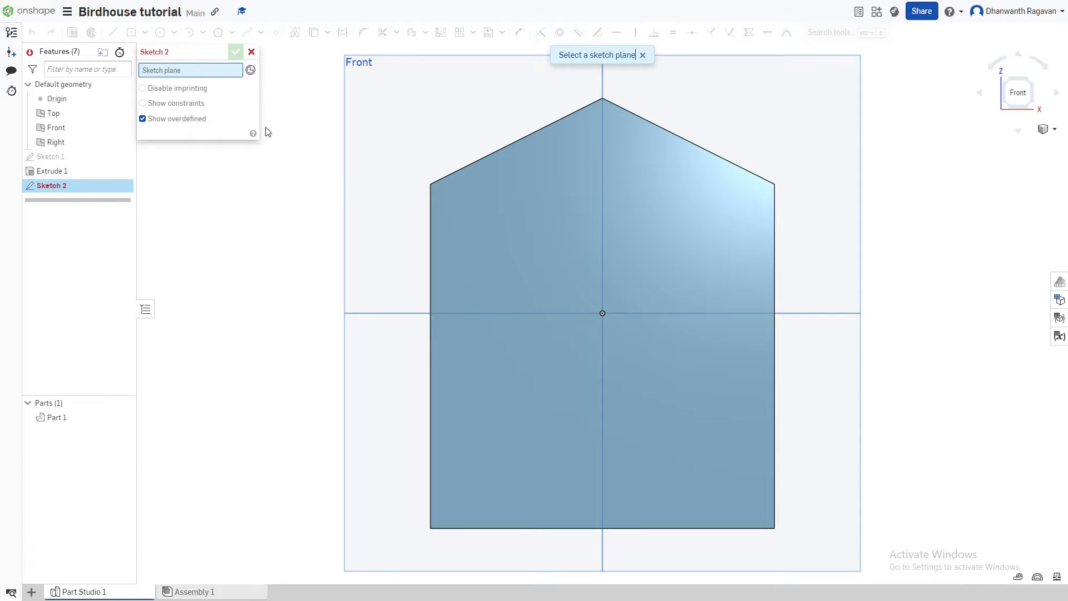
pyautogui.click(398, 97)
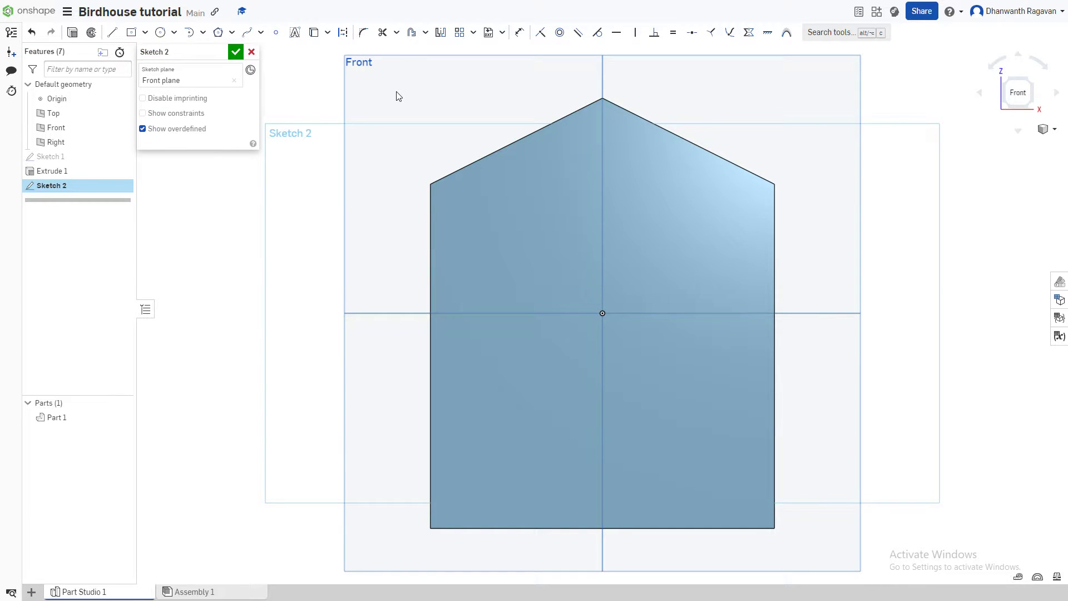
# Project the house body's left roof edge into the sketch and offset it 0.3 in outward above the roof
pyautogui.click(328, 32)
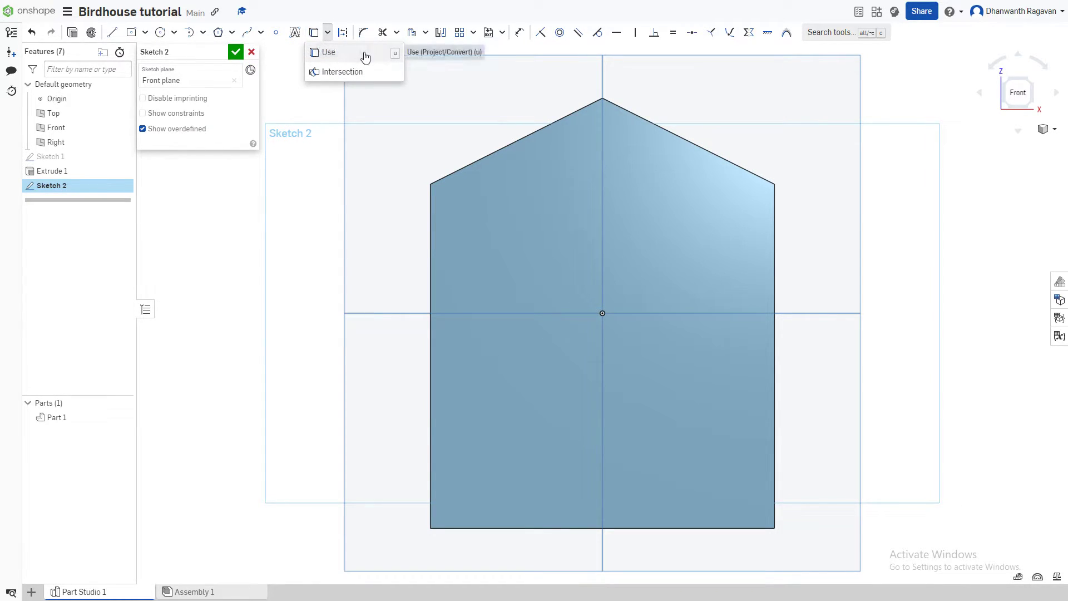
pyautogui.click(341, 51)
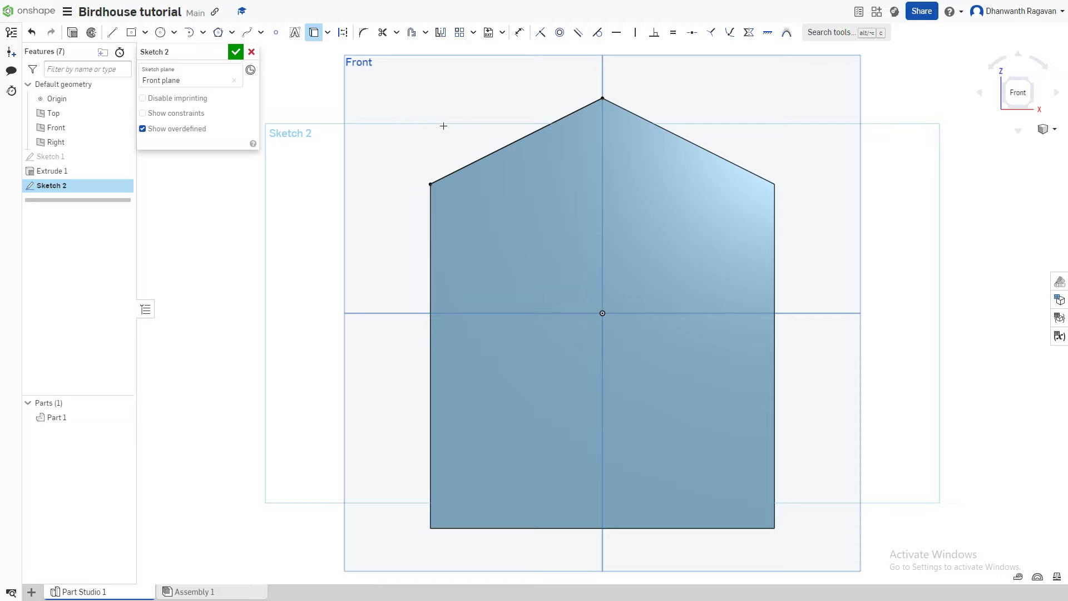
pyautogui.click(426, 34)
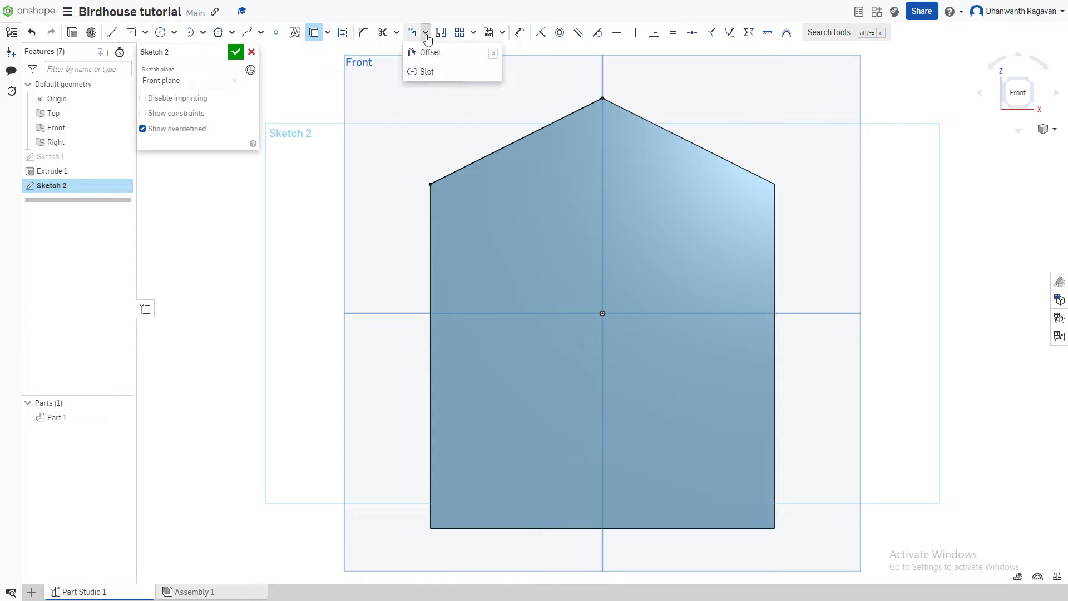
pyautogui.click(429, 52)
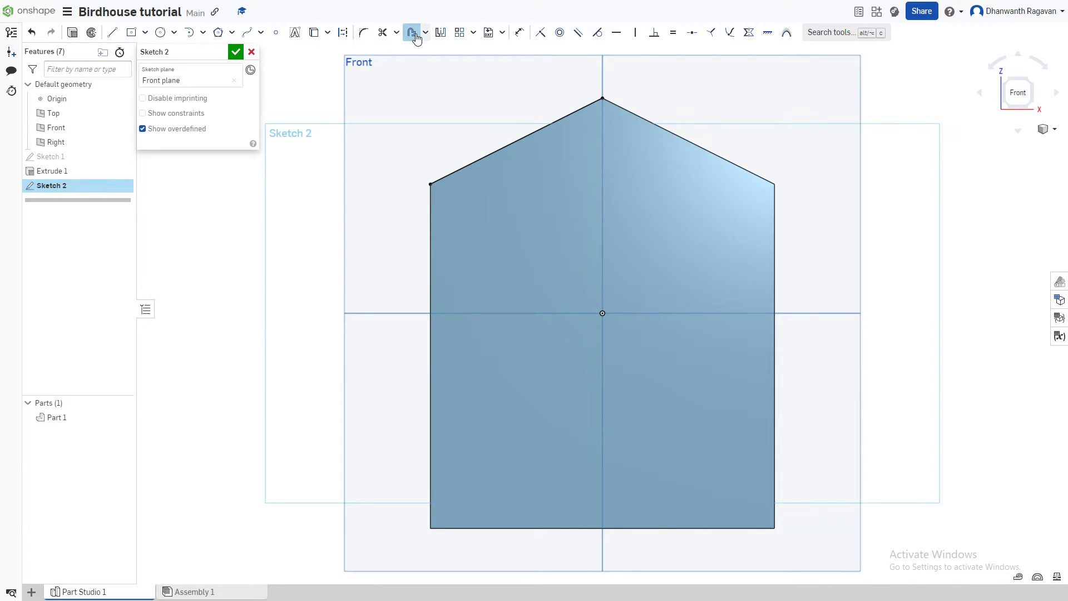
pyautogui.click(498, 147)
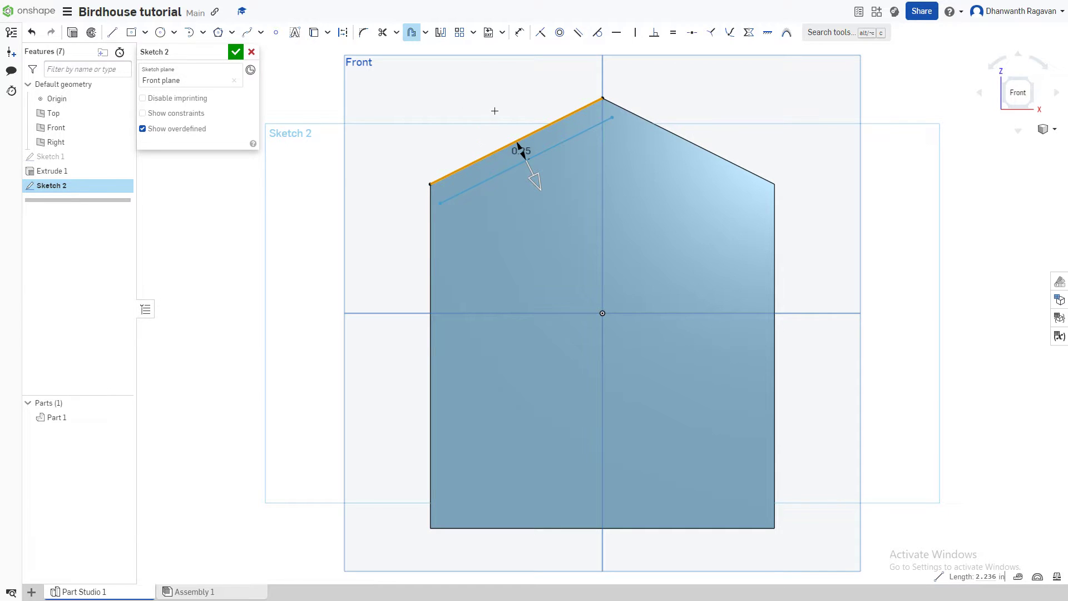
pyautogui.moveTo(538, 180); pyautogui.dragTo(509, 133)
pyautogui.write('0.3')
pyautogui.press('Return')
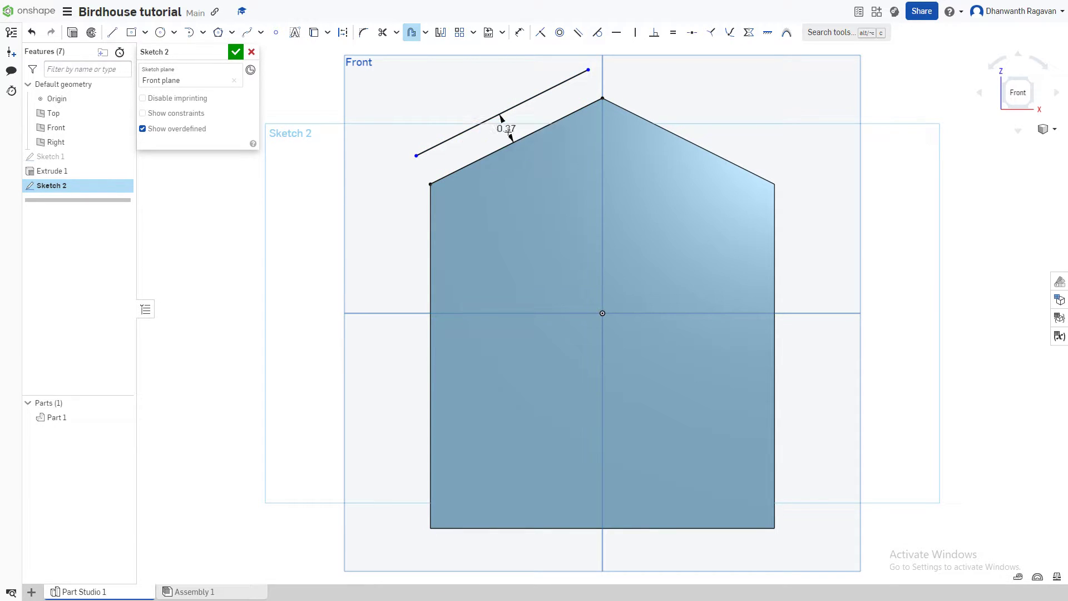
# Extend both ends of the offset line, past the roof peak and out beyond the left eave corner
pyautogui.scroll(-1, 529, 131)
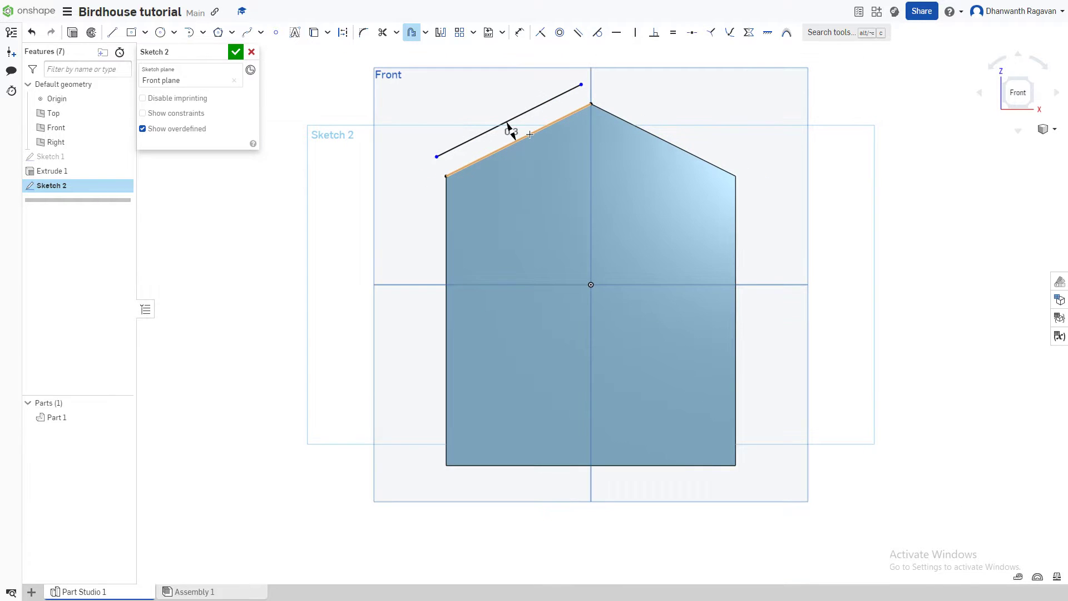
pyautogui.click(397, 34)
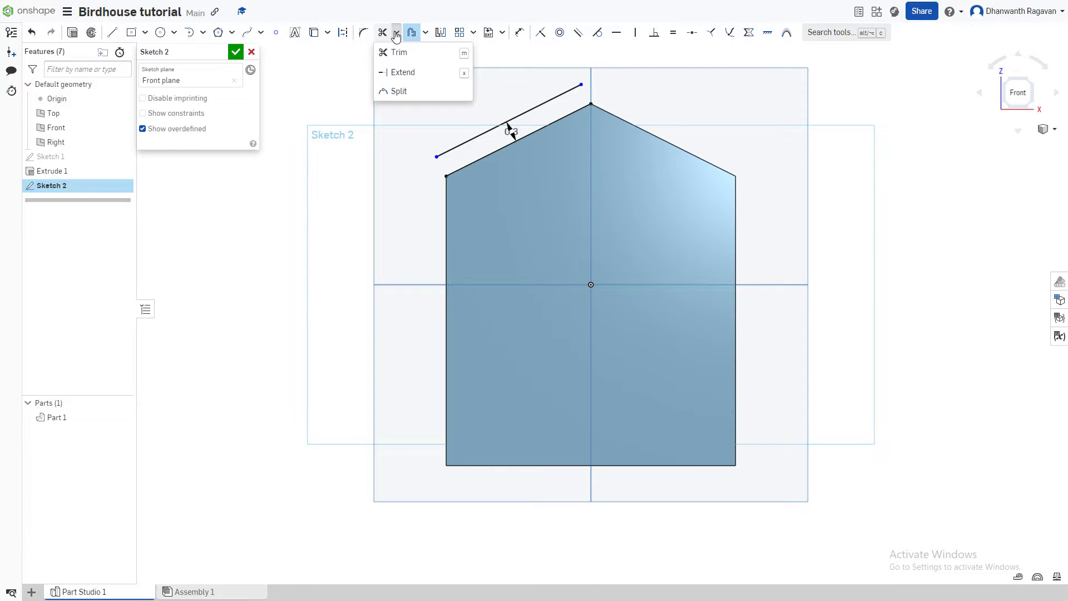
pyautogui.click(460, 72)
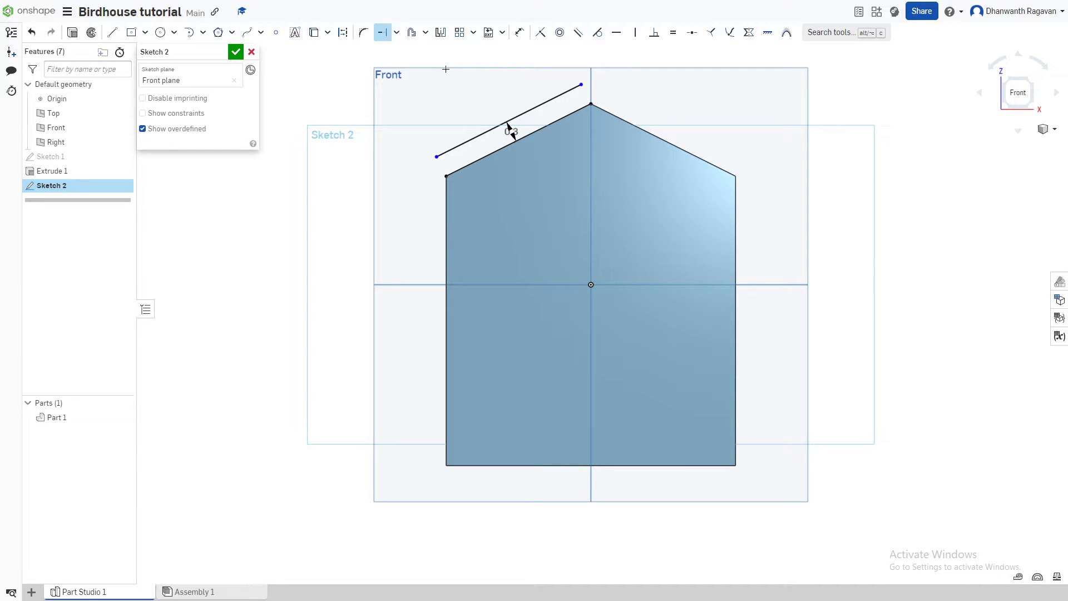
pyautogui.click(581, 86)
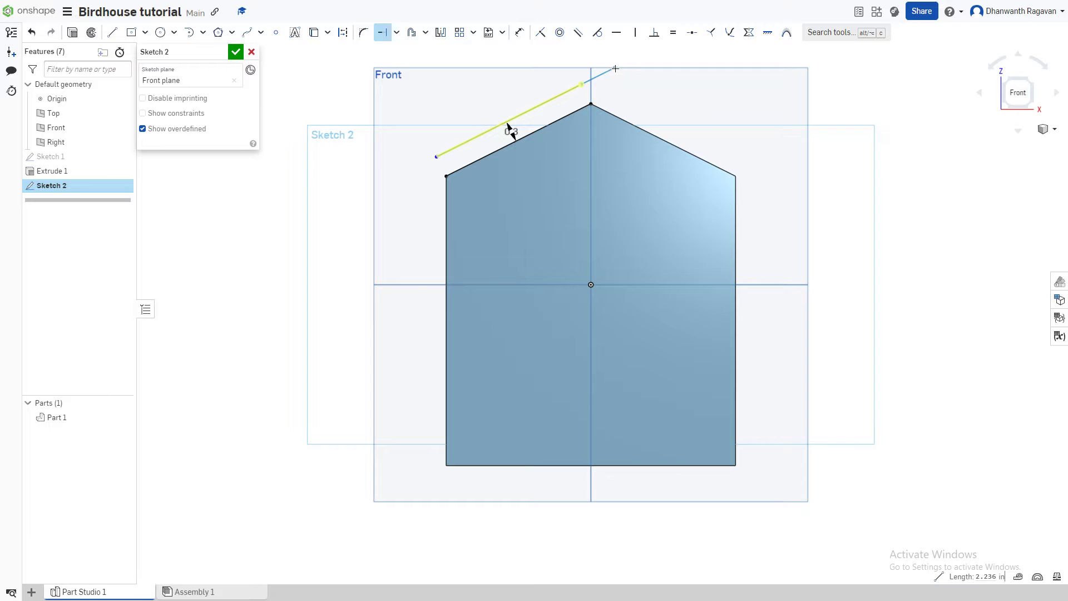
pyautogui.click(438, 156)
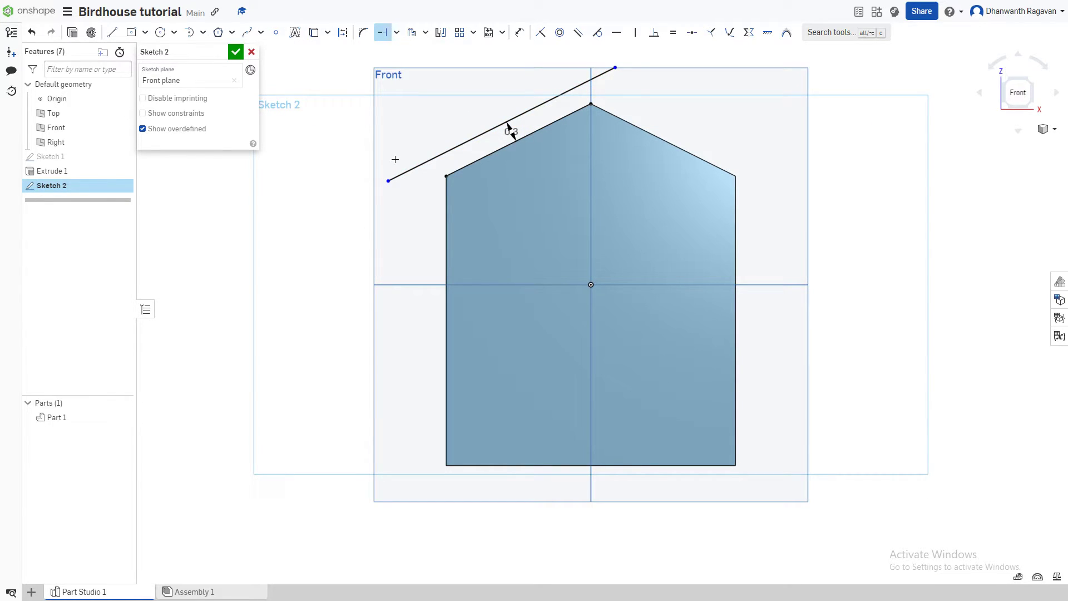
# Close the roof profile with a horizontal line about 0.67 in long from the left eave corner and a vertical line about 0.34 in long from the peak
pyautogui.click(116, 33)
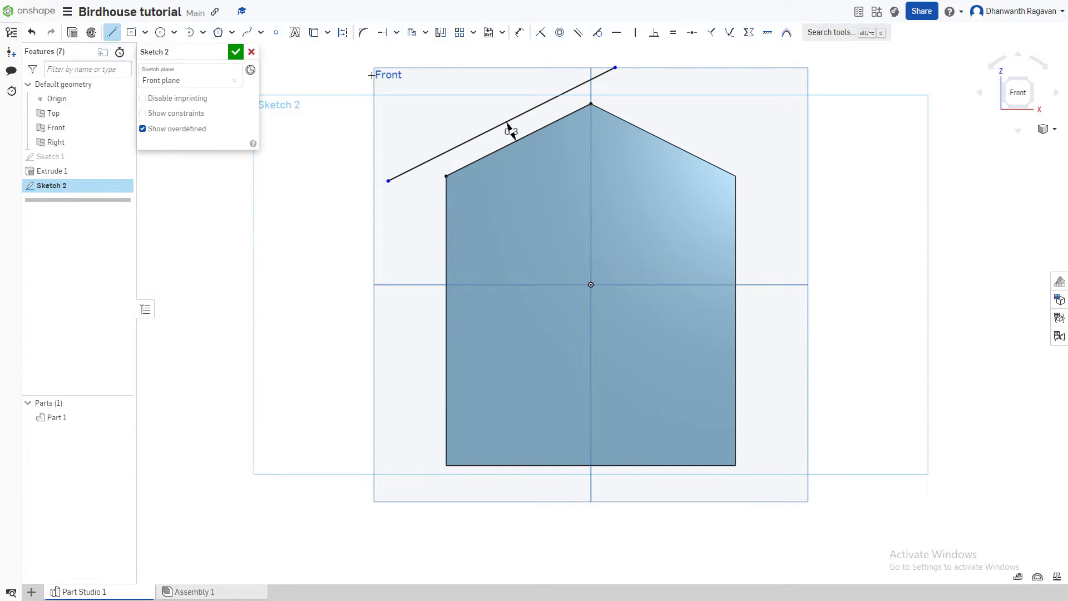
pyautogui.click(446, 176)
pyautogui.click(398, 178)
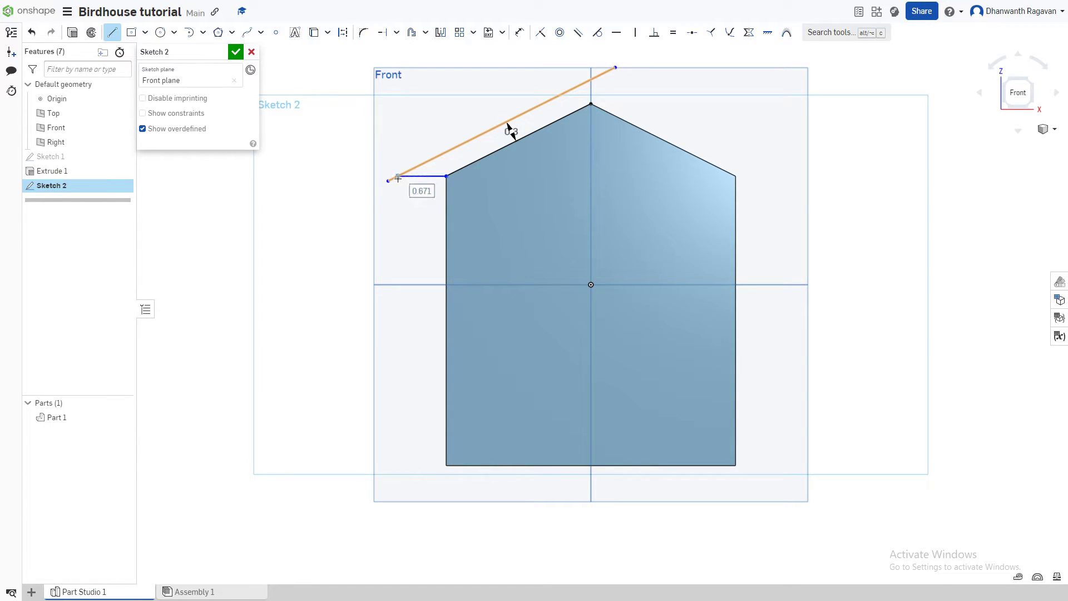
pyautogui.rightClick(416, 202)
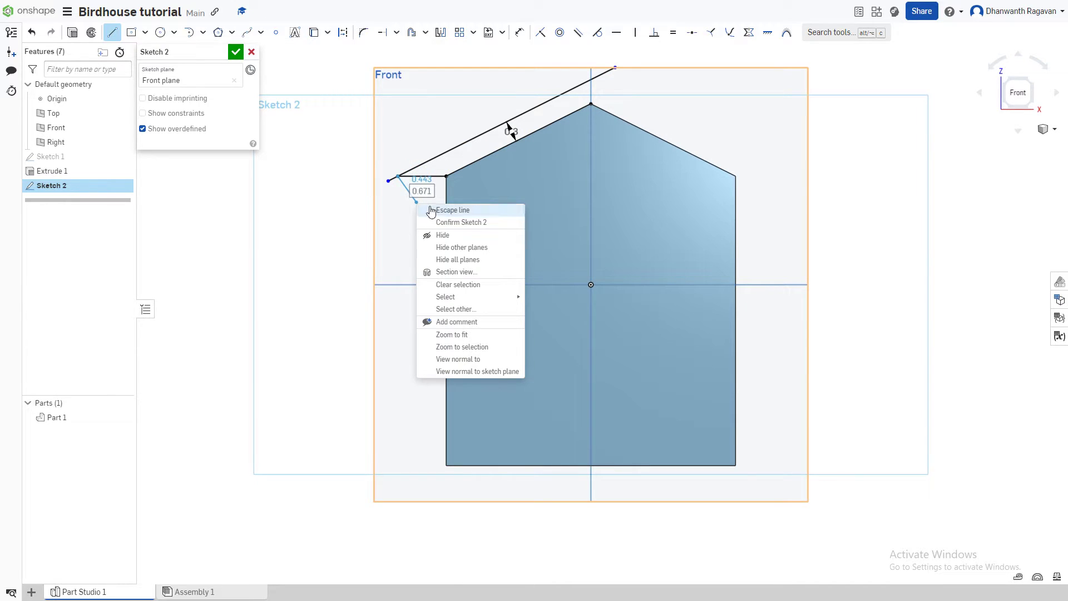
pyautogui.click(429, 210)
pyautogui.click(112, 32)
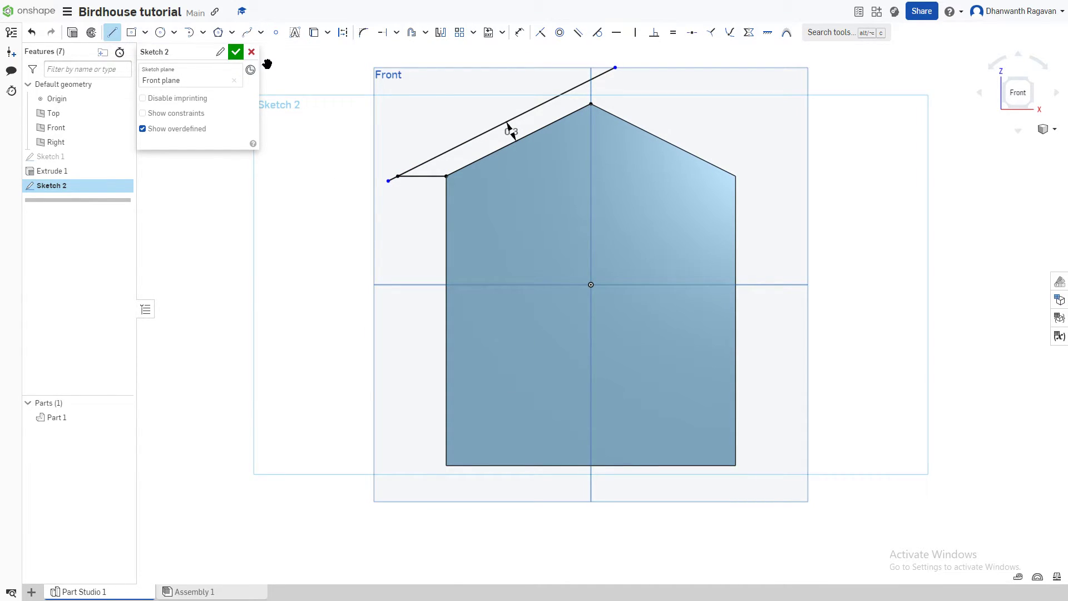
pyautogui.click(592, 82)
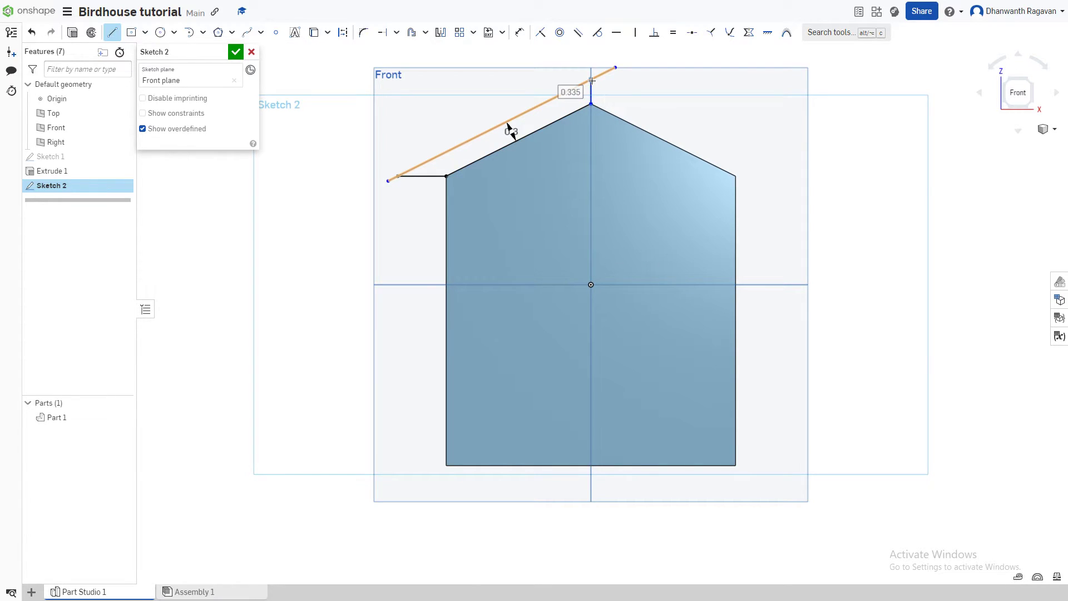
pyautogui.rightClick(439, 89)
pyautogui.click(462, 93)
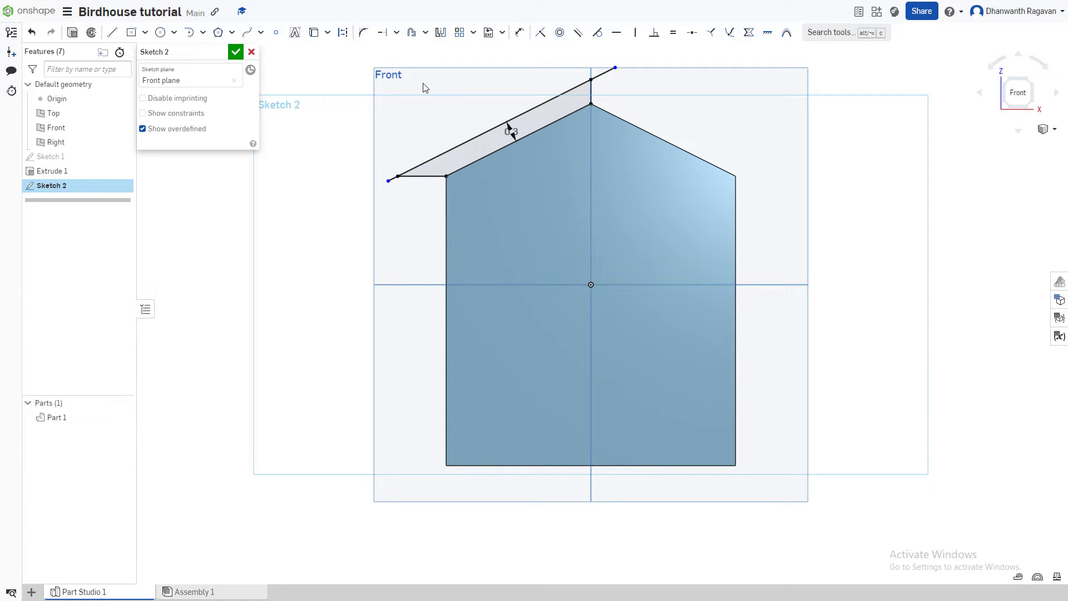
# Trim the offset line's overhanging ends beyond the two closing lines and finish the sketch
pyautogui.click(396, 32)
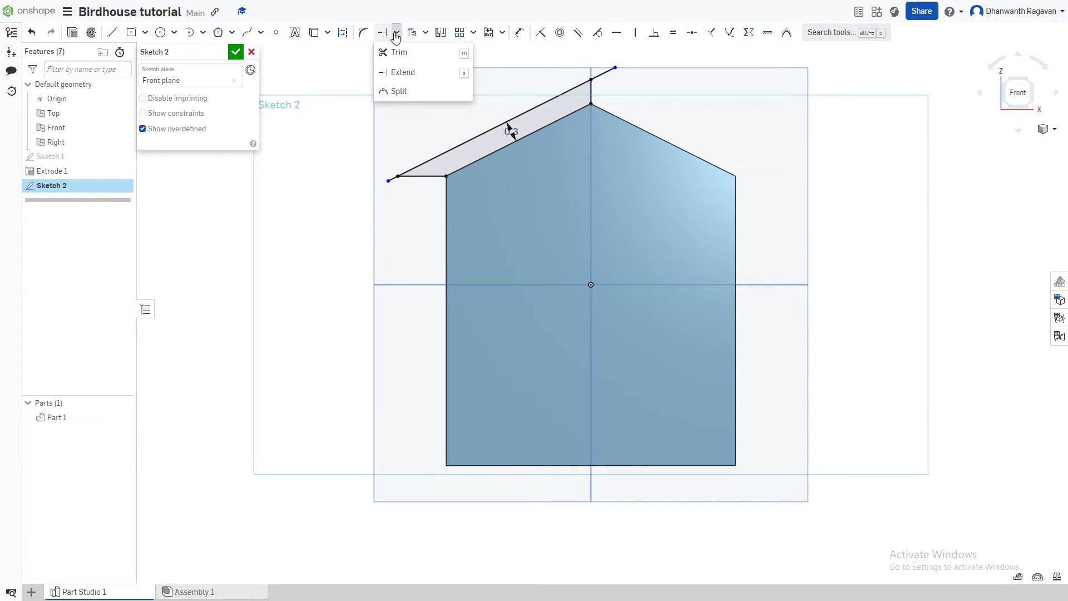
pyautogui.click(424, 56)
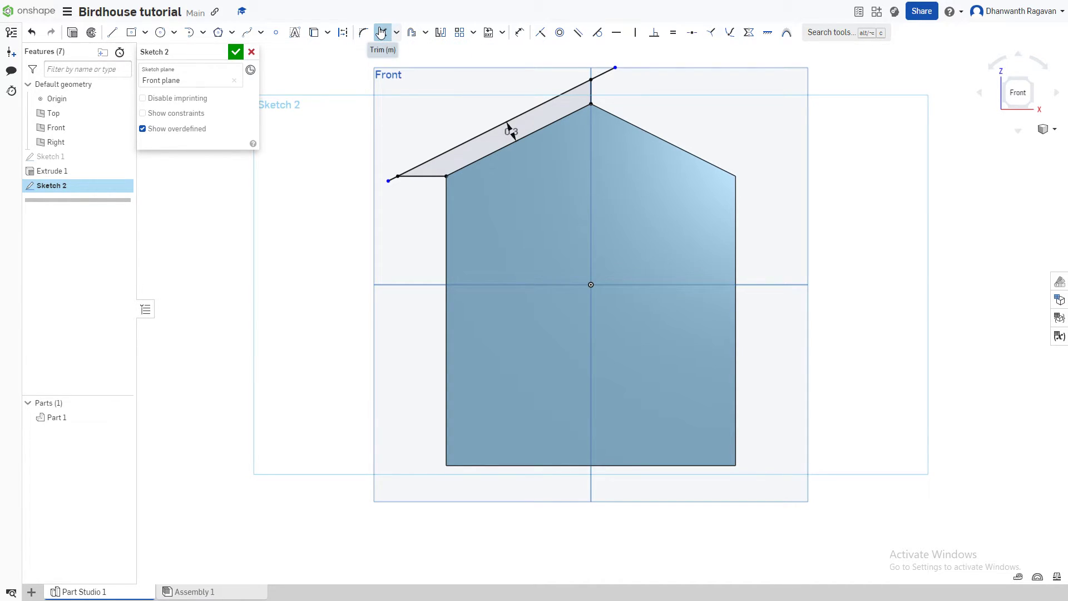
pyautogui.scroll(5, 387, 170)
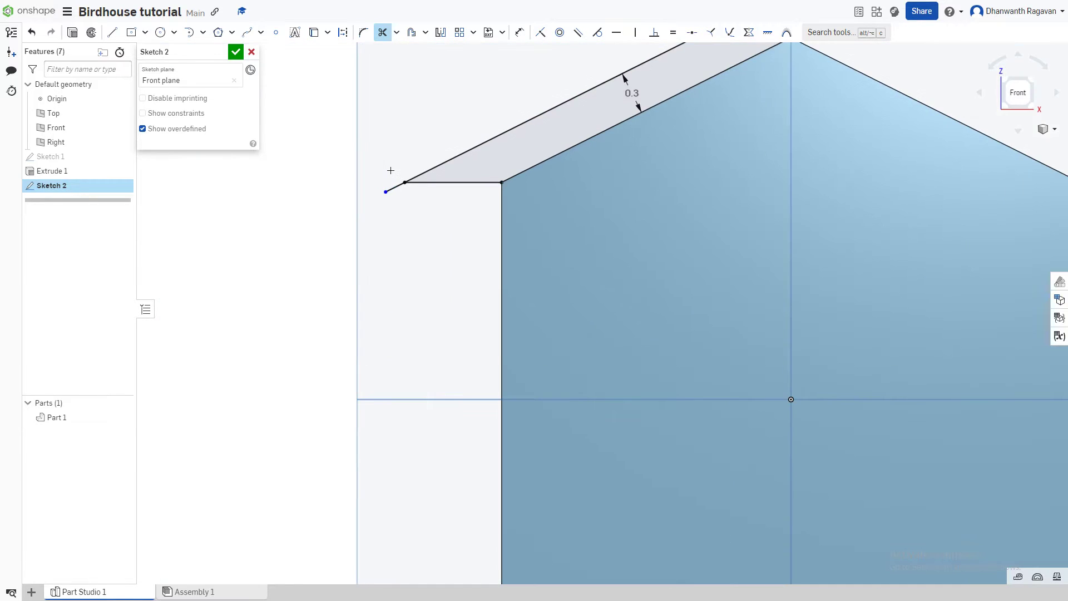
pyautogui.click(393, 188)
pyautogui.scroll(-3, 481, 172)
pyautogui.moveTo(528, 146)
pyautogui.mouseDown(button='right')
pyautogui.moveTo(375, 172)
pyautogui.moveTo(501, 146)
pyautogui.mouseUp(button='right')
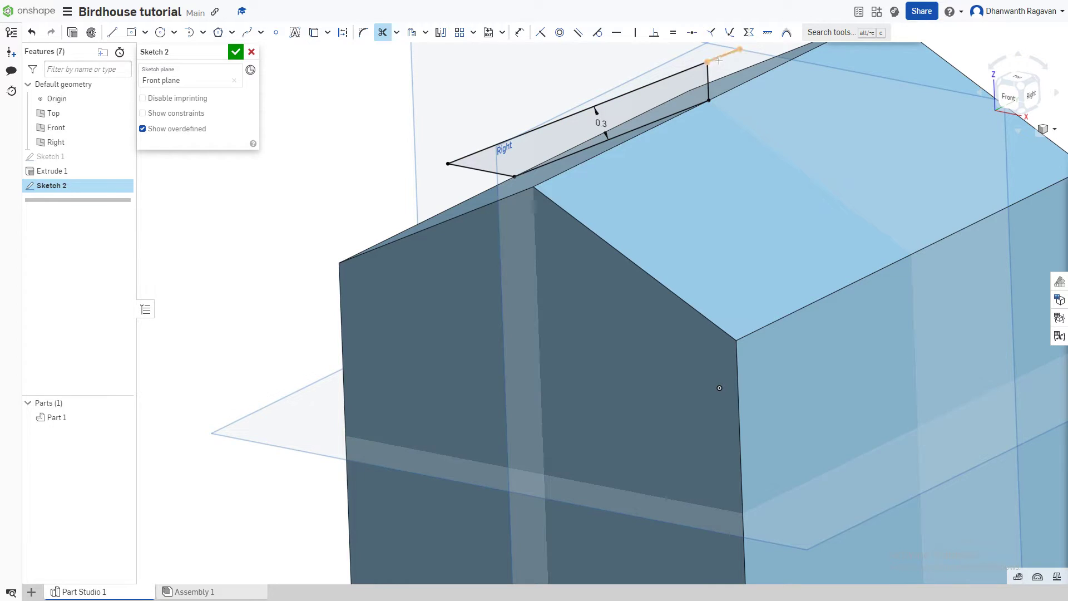
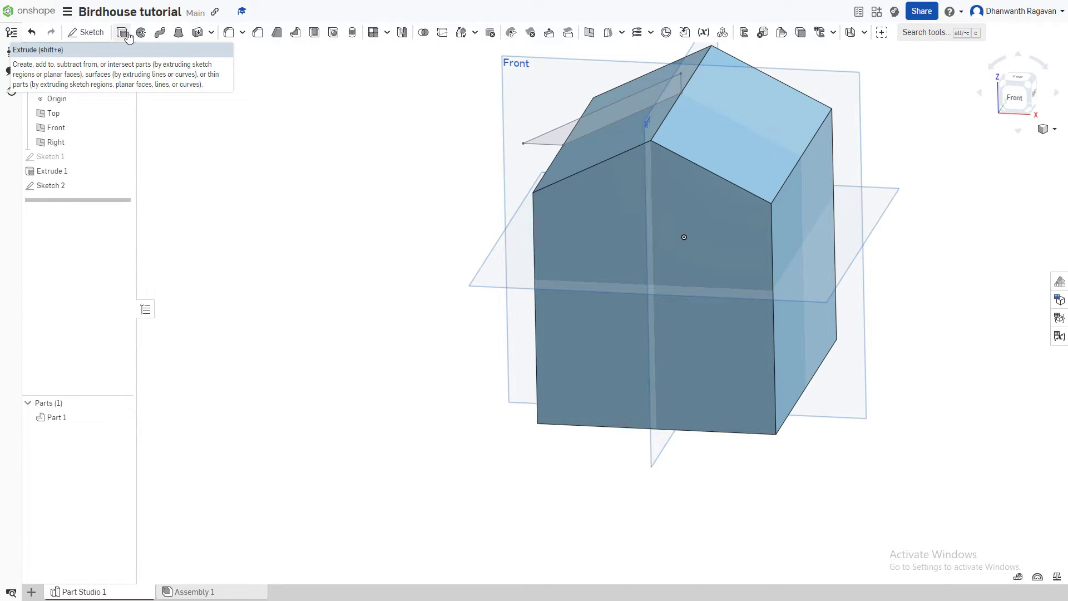
# Extrude the roof profile symmetrically as a new solid part with a depth of 6 in
pyautogui.click(127, 34)
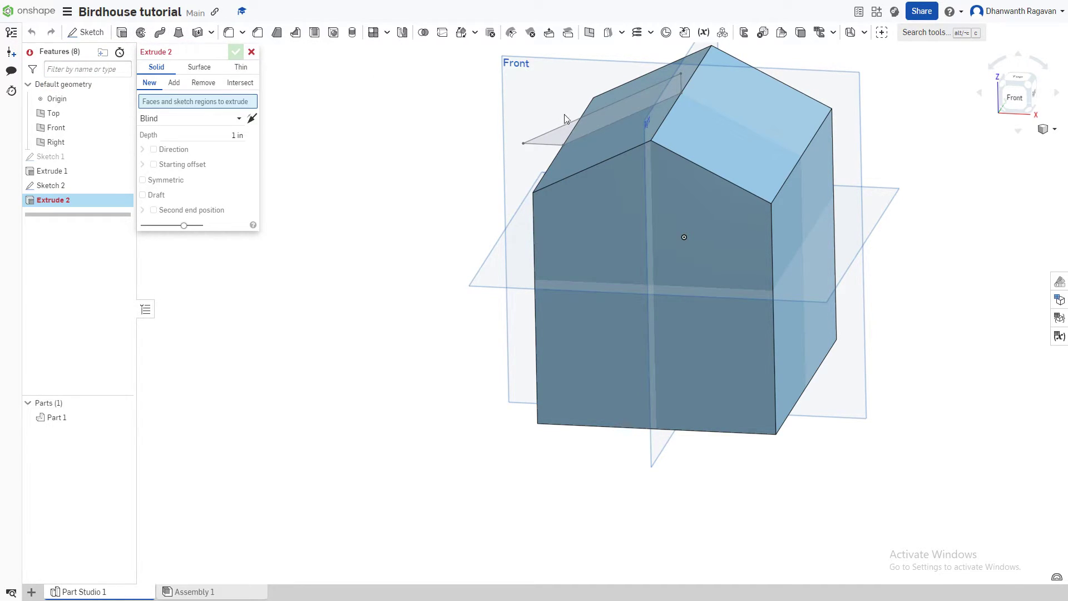
pyautogui.click(586, 129)
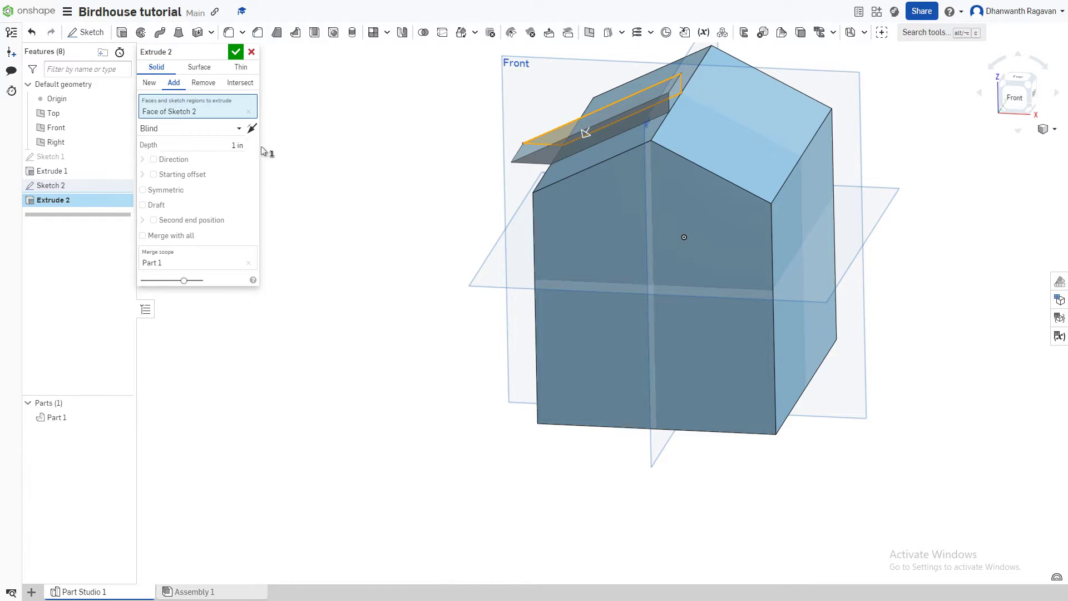
pyautogui.click(224, 146)
pyautogui.write('6 in')
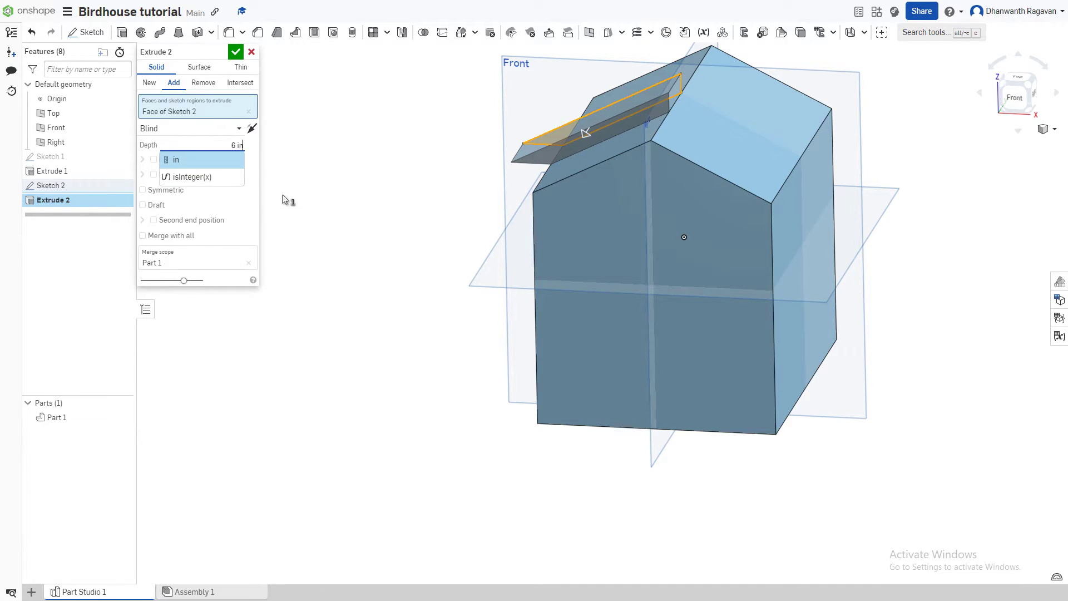
pyautogui.click(176, 193)
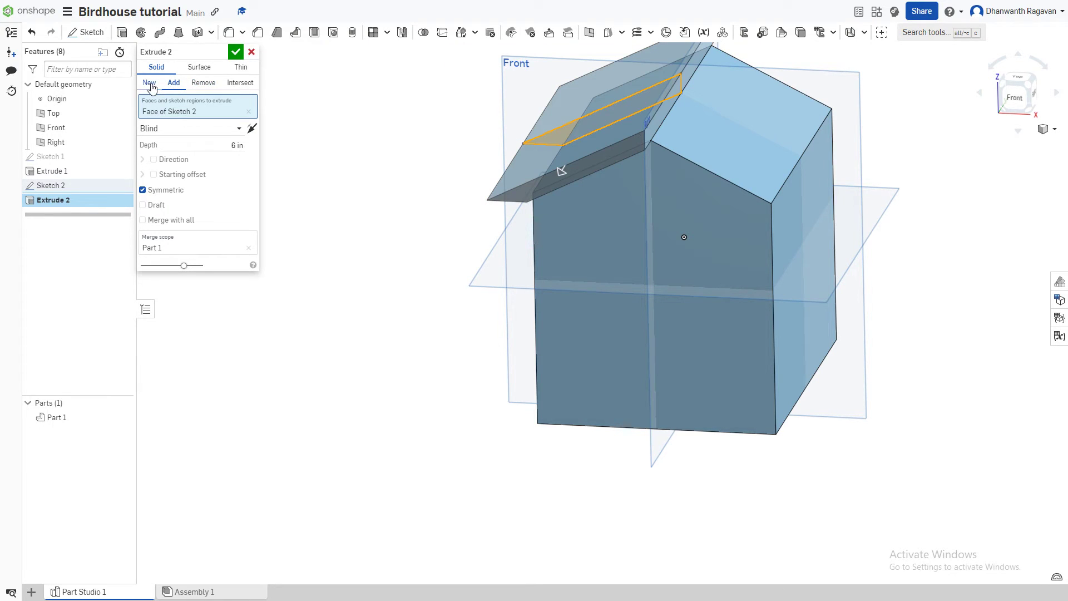
pyautogui.click(150, 84)
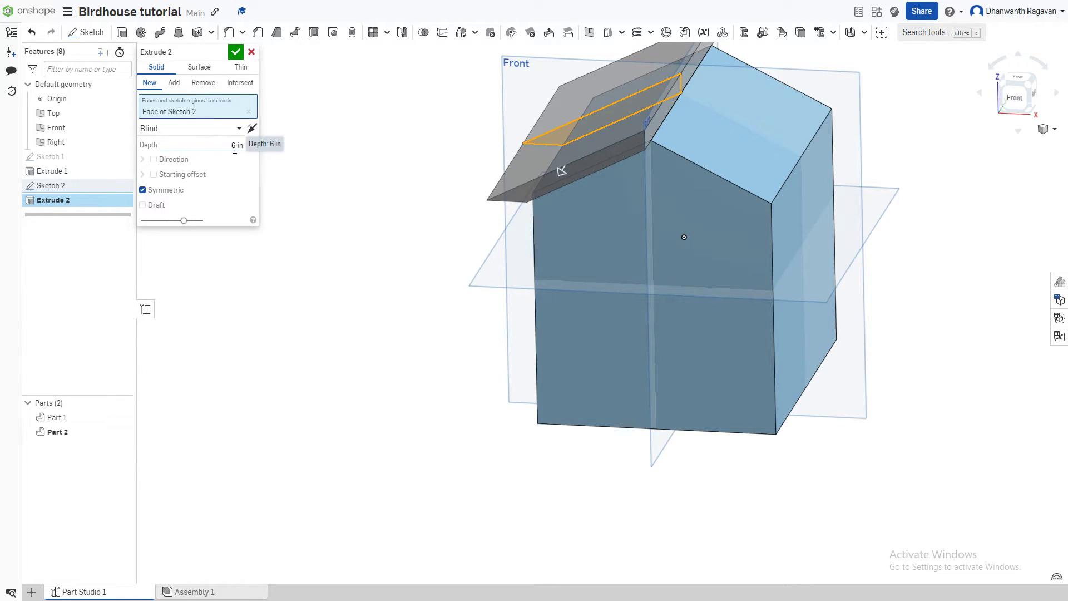
pyautogui.click(236, 52)
# Mirror the roof panel as a new part about its vertical face along the ridge
pyautogui.scroll(-2, 813, 166)
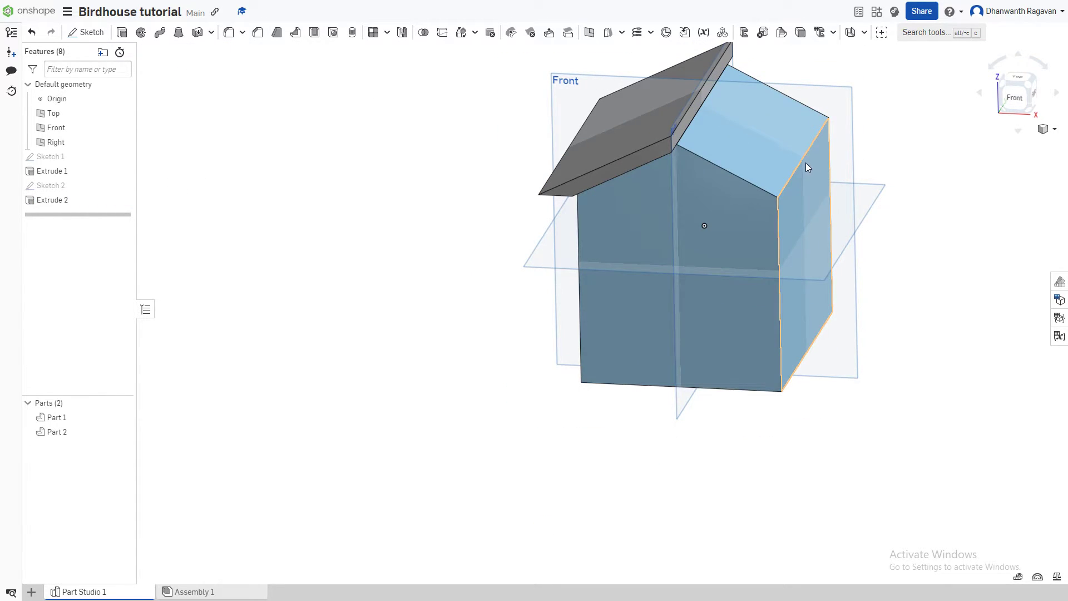
pyautogui.moveTo(773, 155); pyautogui.dragTo(770, 130, button='right')
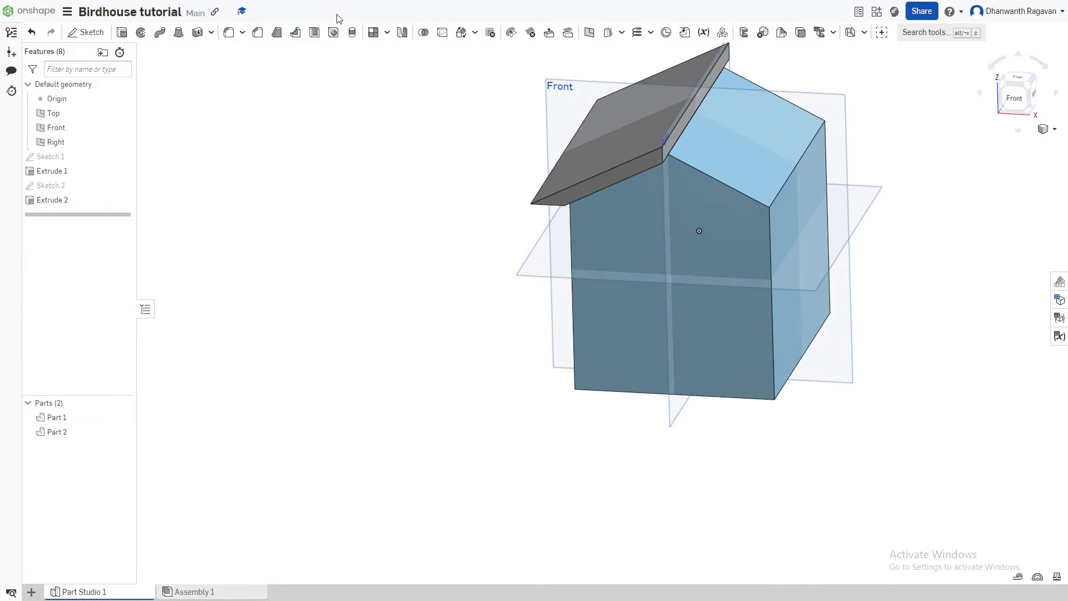
pyautogui.click(401, 31)
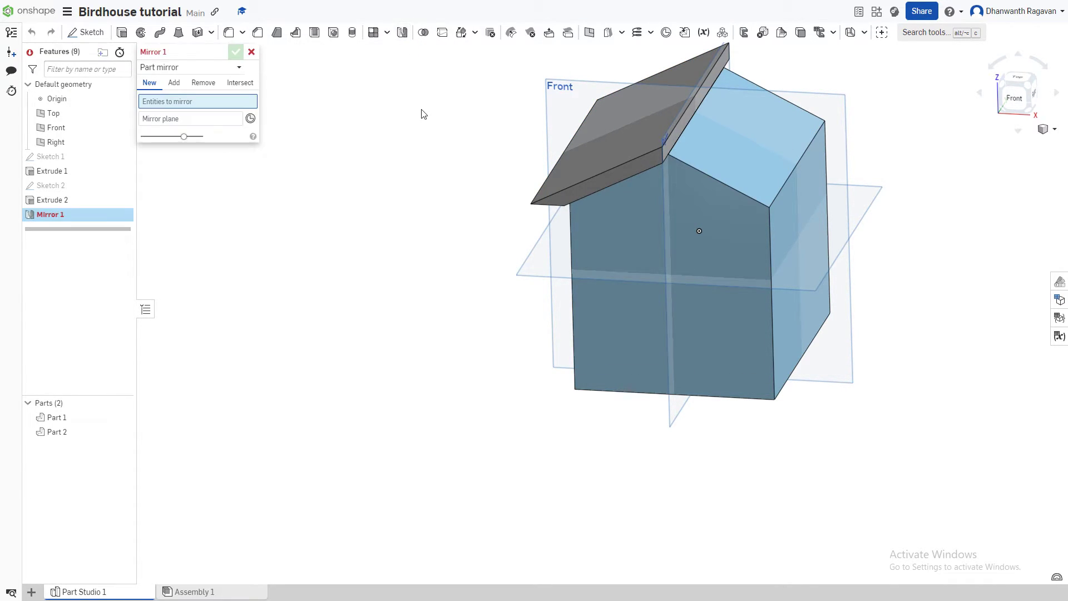
pyautogui.click(608, 133)
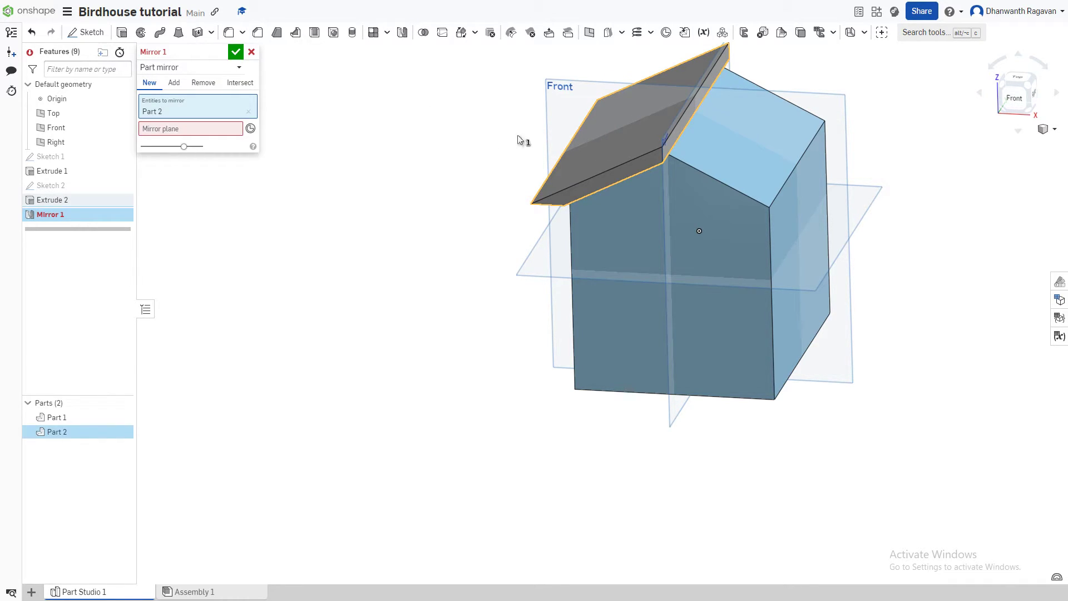
pyautogui.click(187, 135)
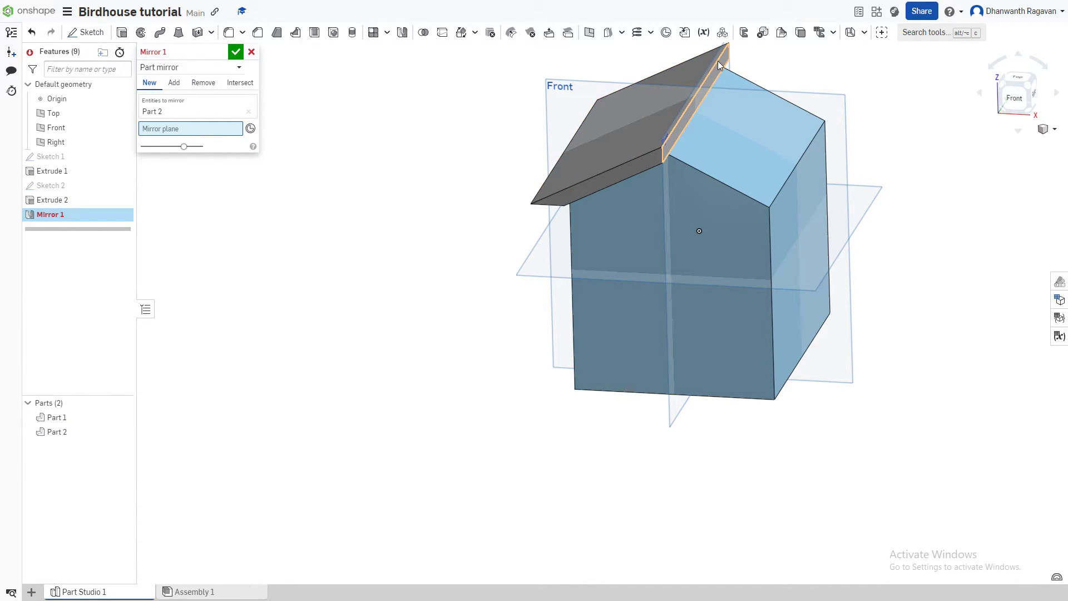
pyautogui.click(706, 85)
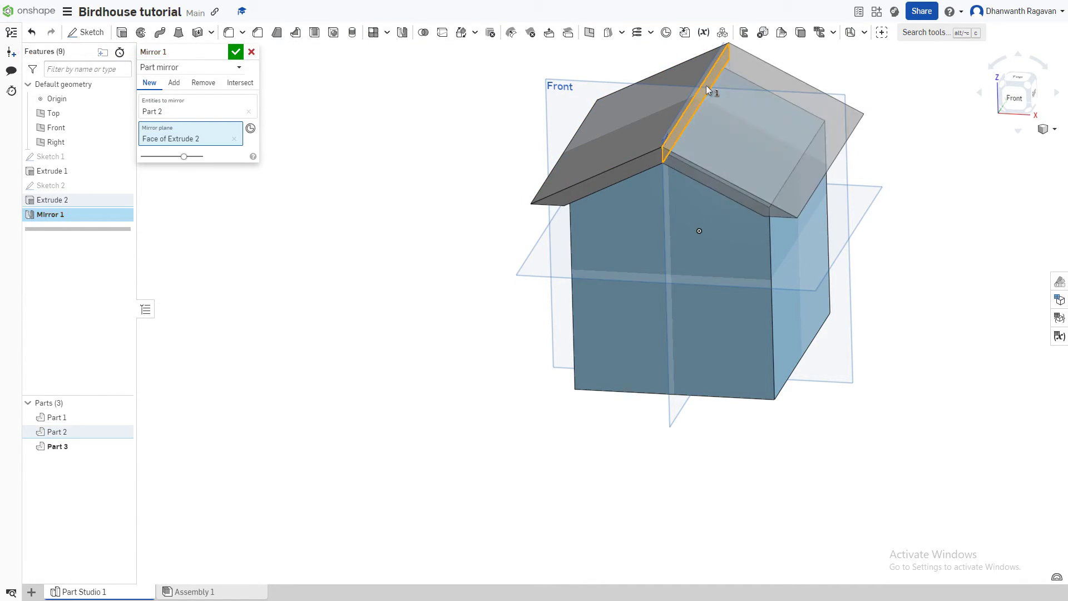
pyautogui.click(236, 52)
# Hide both roof panel parts so that only the house body is shown
pyautogui.moveTo(575, 176); pyautogui.dragTo(816, 198, button='right')
pyautogui.moveTo(890, 152); pyautogui.dragTo(890, 165, button='right')
pyautogui.moveTo(758, 131); pyautogui.dragTo(743, 149, button='middle')
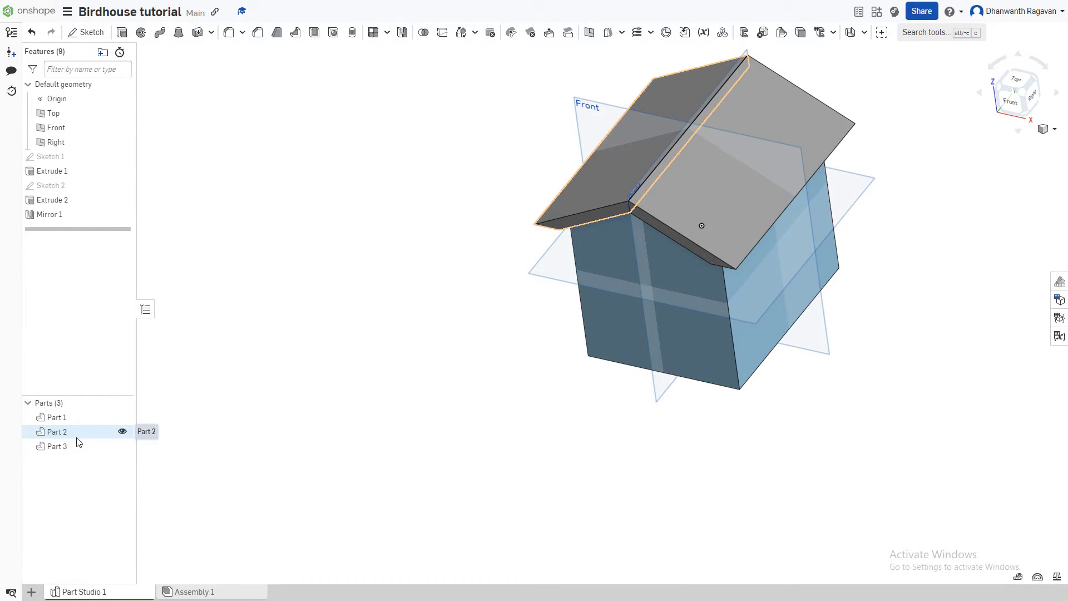
pyautogui.click(121, 433)
pyautogui.click(122, 447)
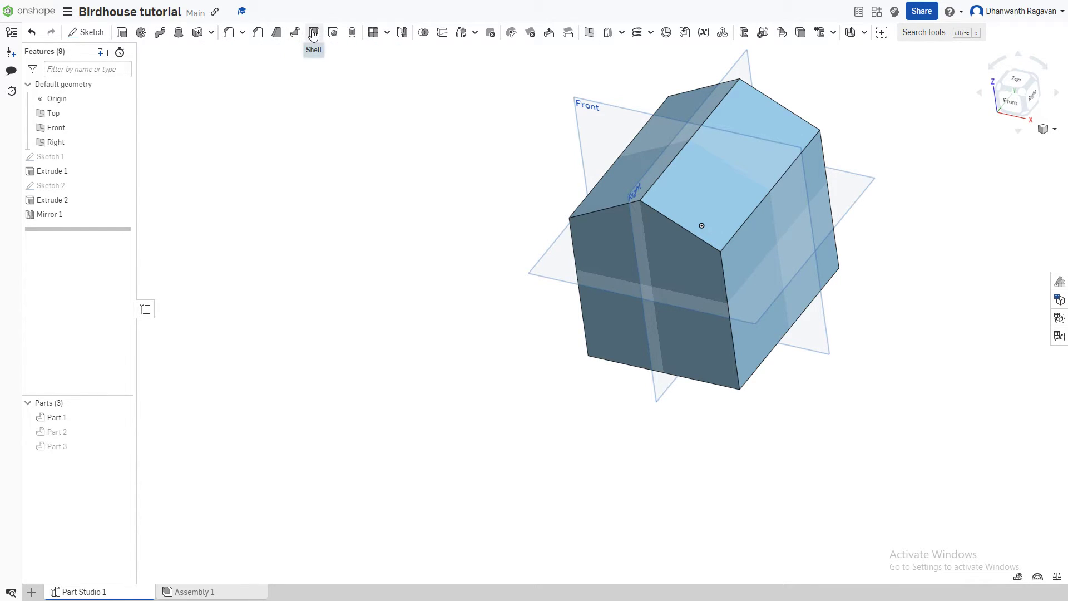
# Shell the house body to a 0.25 in wall thickness, removing both sloped top faces
pyautogui.click(314, 34)
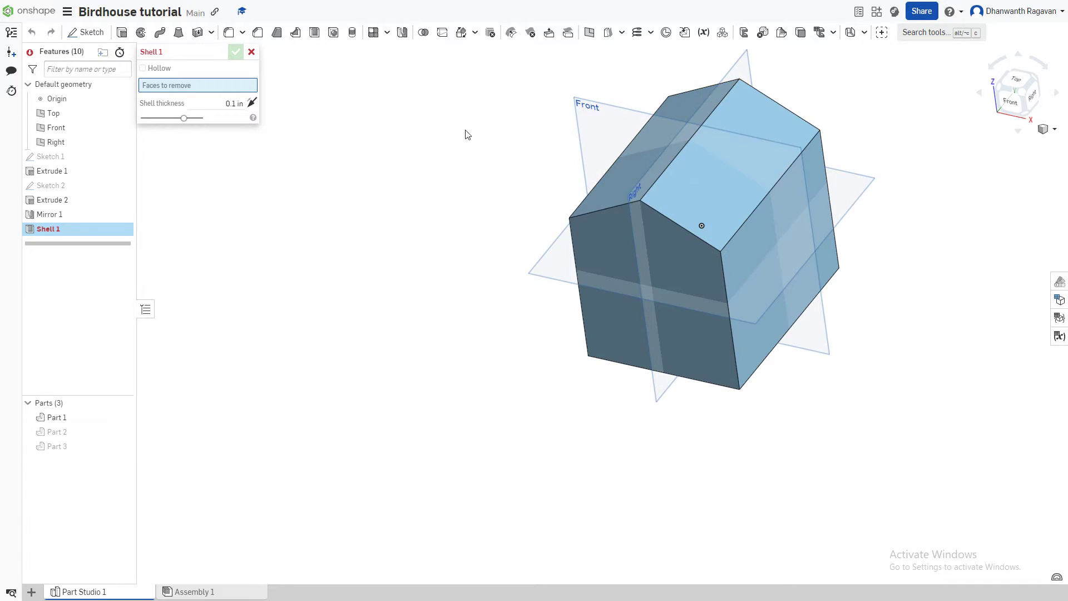
pyautogui.click(627, 173)
pyautogui.click(702, 185)
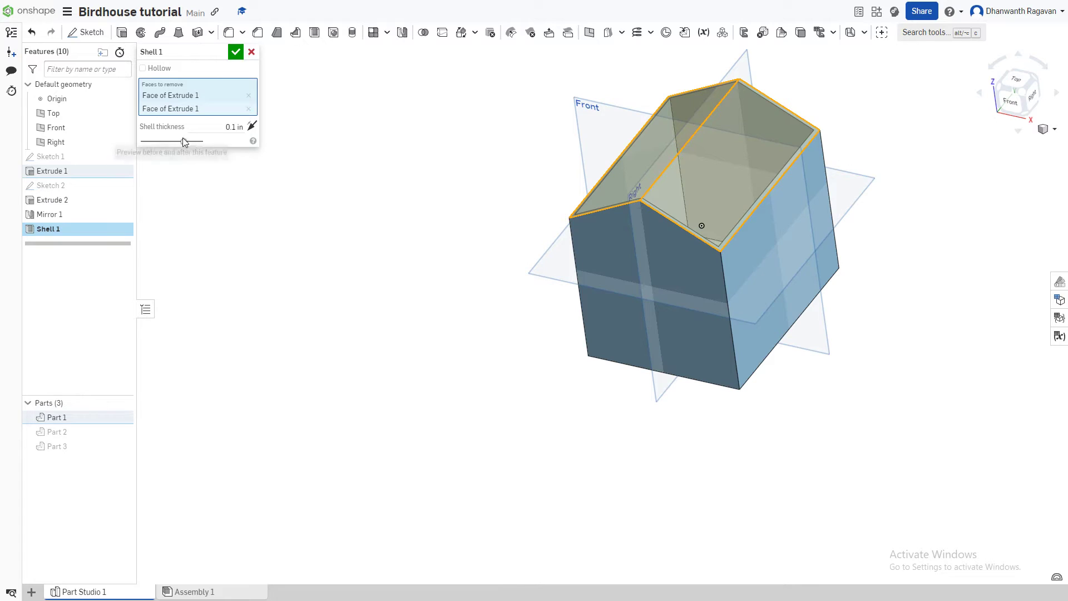
pyautogui.click(221, 123)
pyautogui.write('0.25 in')
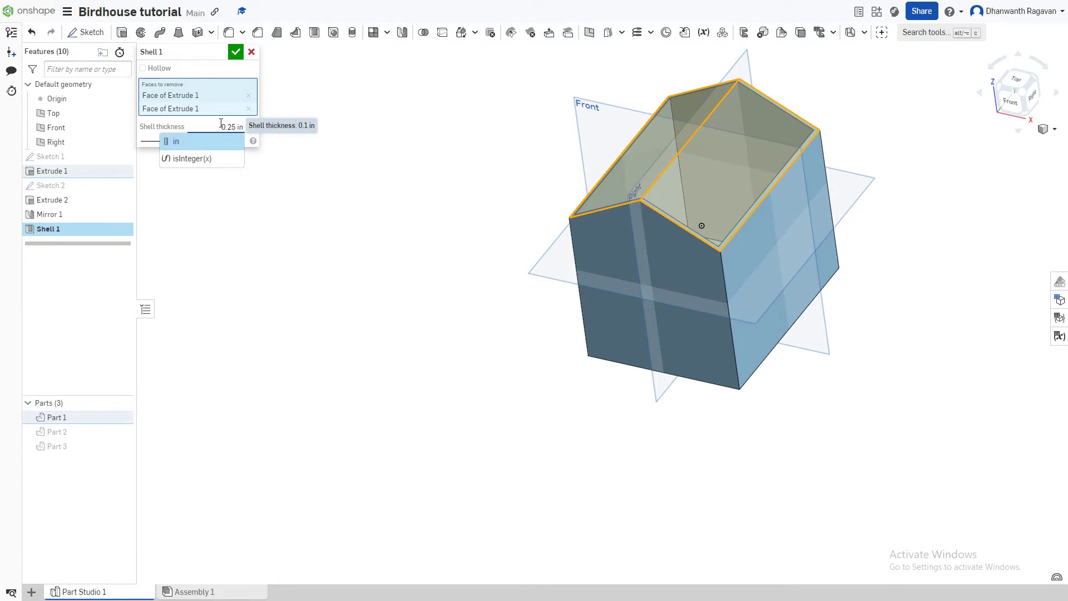
pyautogui.press('Return')
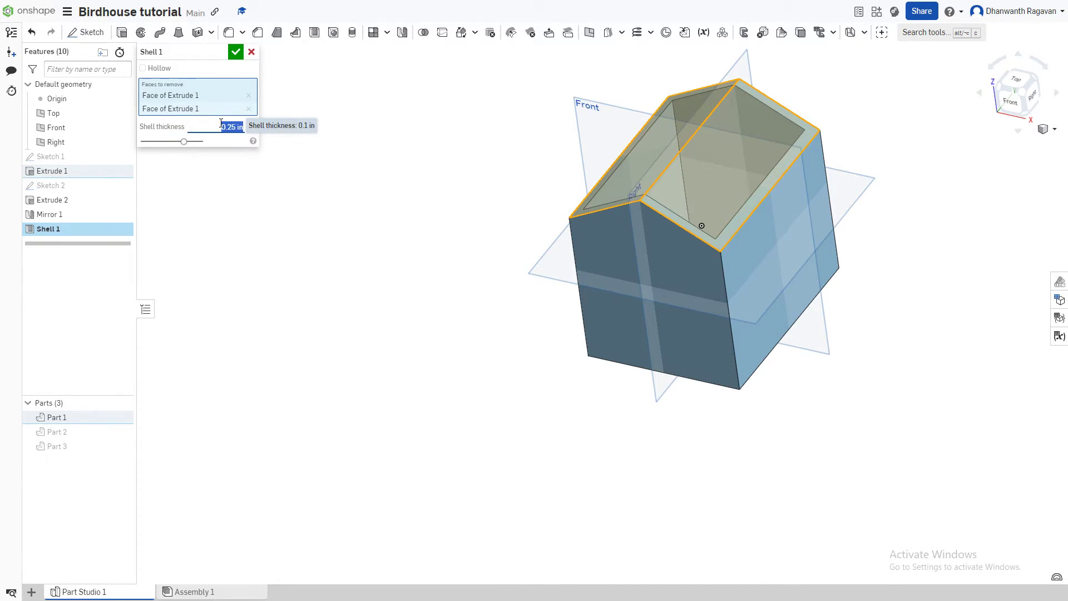
pyautogui.click(236, 53)
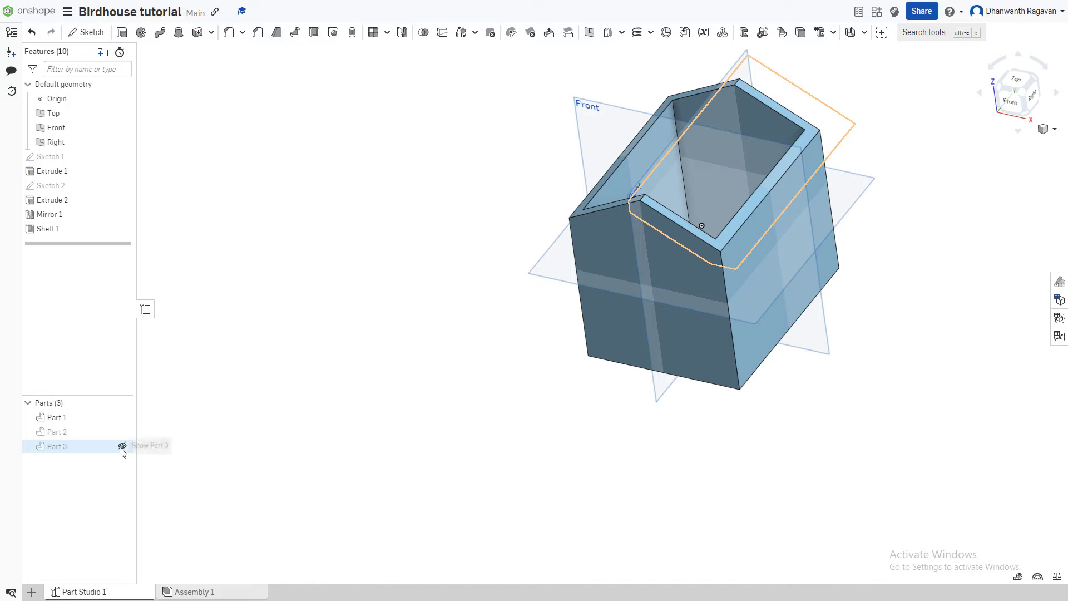
# Show both roof panel parts again and hide the default planes
pyautogui.click(122, 446)
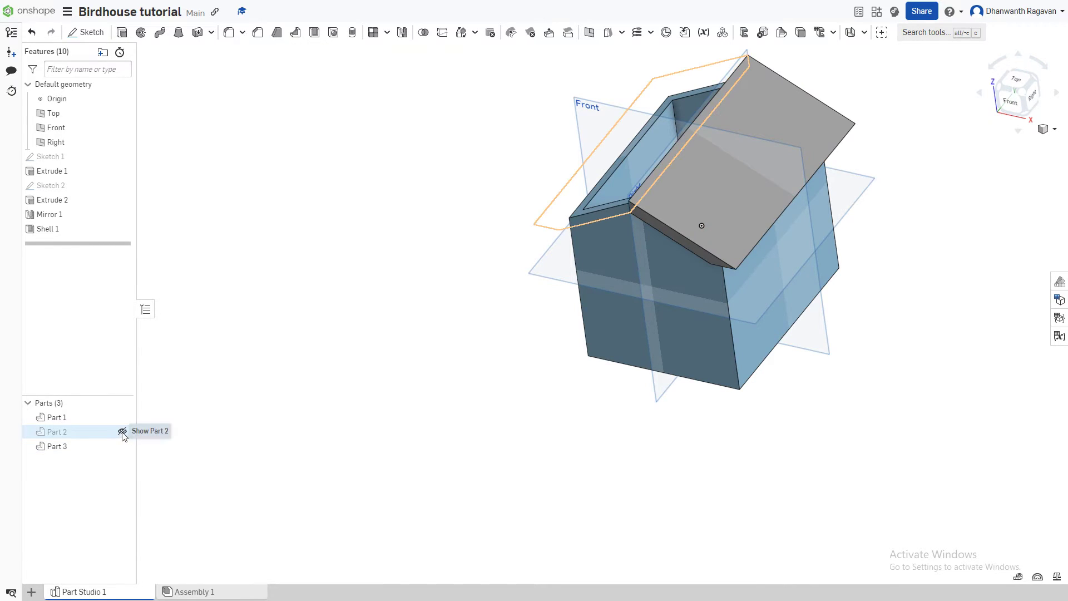
pyautogui.click(122, 432)
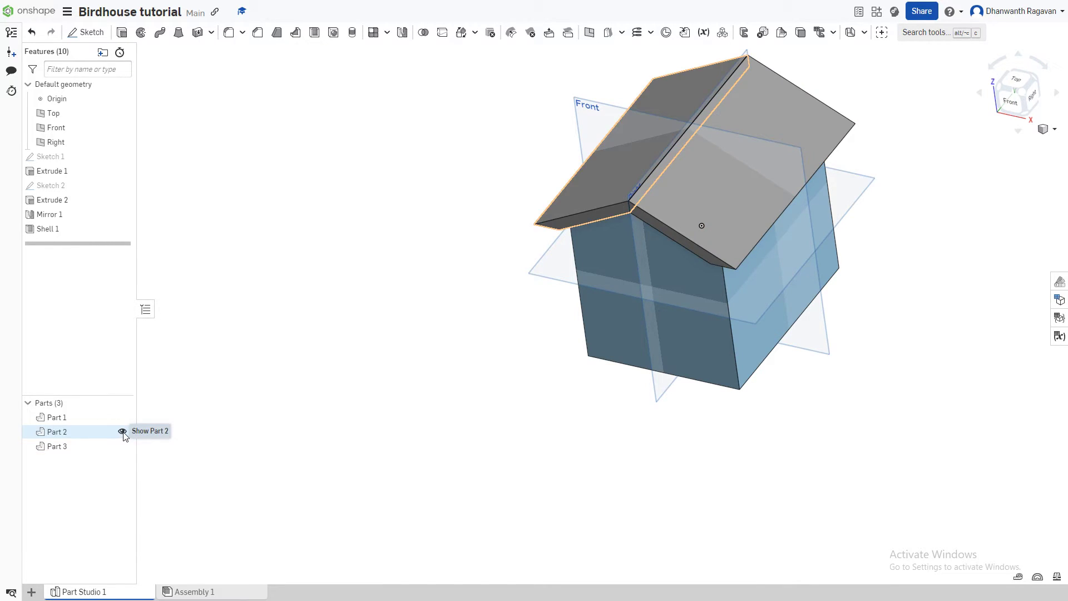
pyautogui.click(1012, 103)
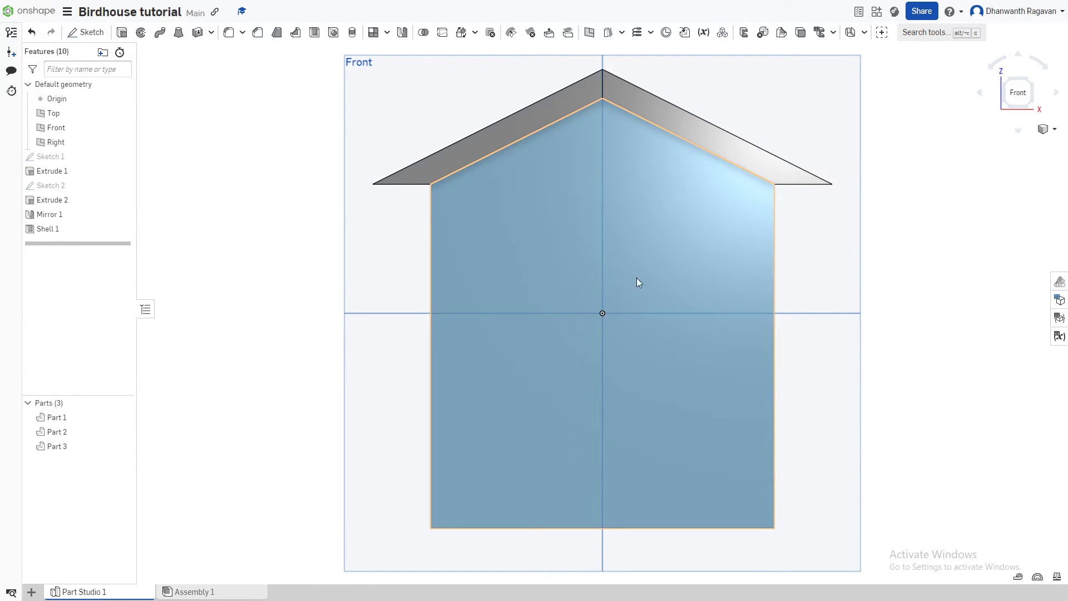
pyautogui.hotkey('shift', '7')
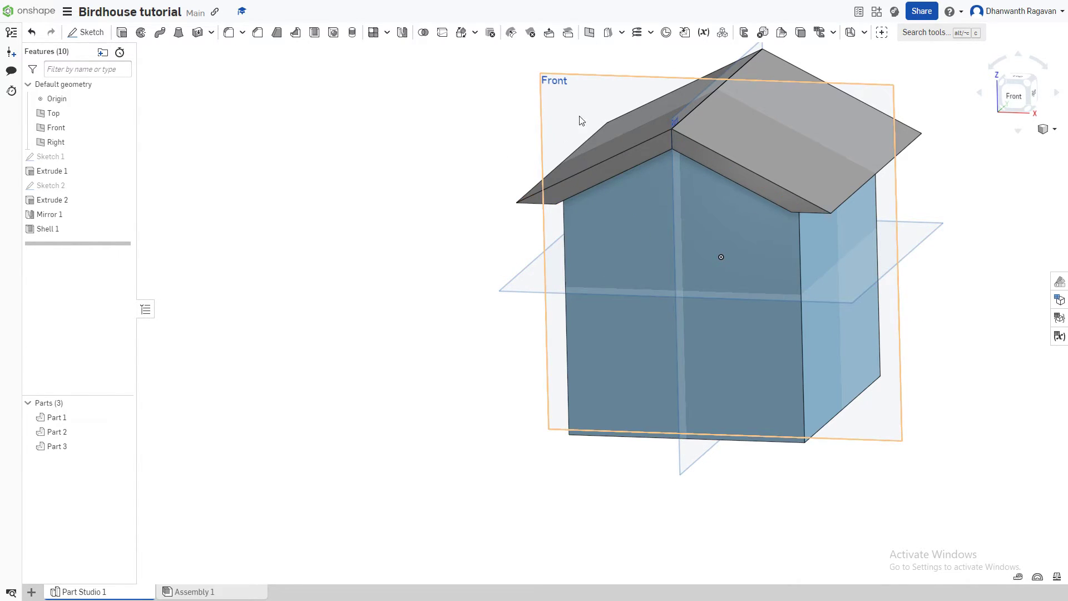
pyautogui.press('p')
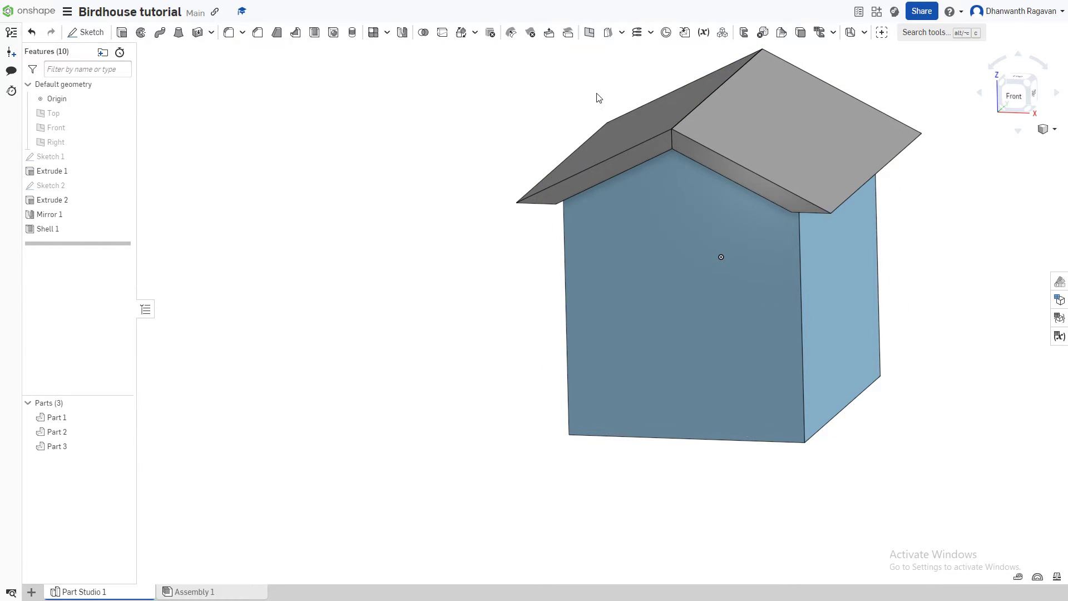
# Sketch a circle about 1.04 in in diameter centred on the origin on the body's front face, and finish the sketch
pyautogui.click(1015, 96)
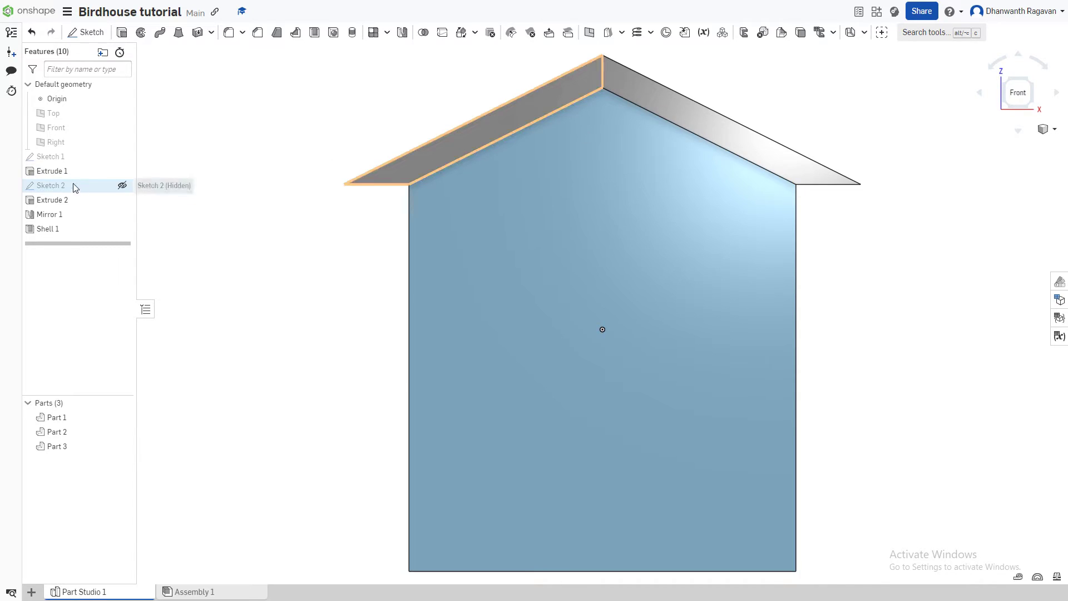
pyautogui.rightClick(62, 134)
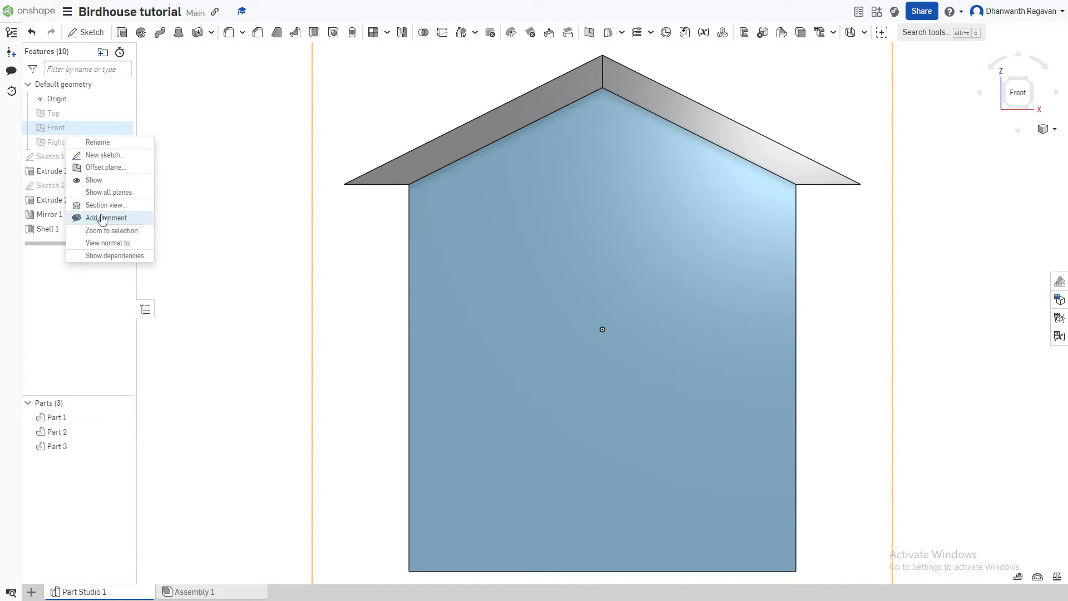
pyautogui.click(97, 35)
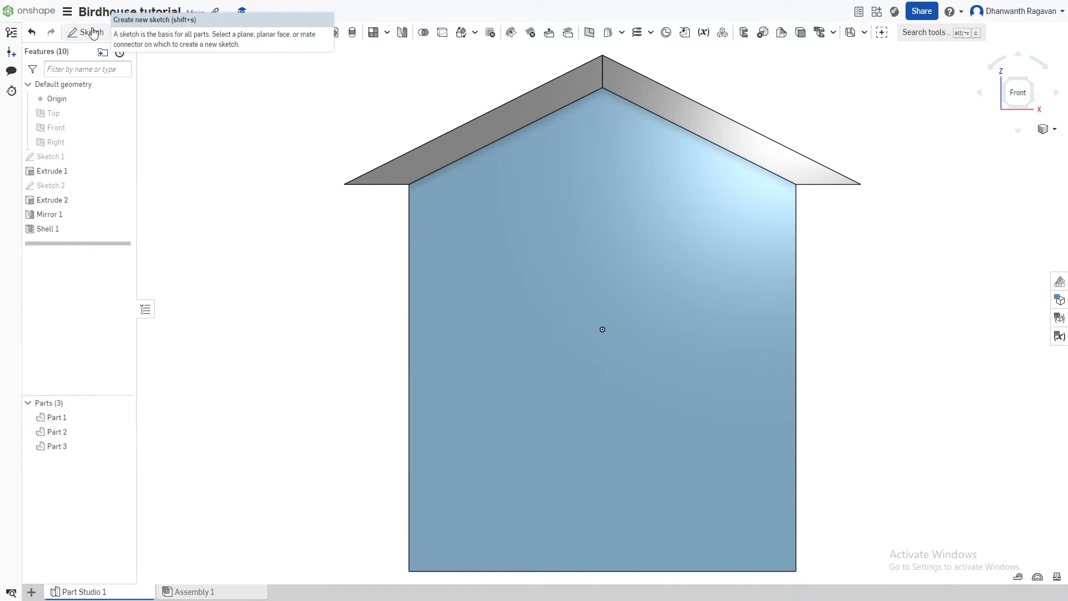
pyautogui.click(90, 32)
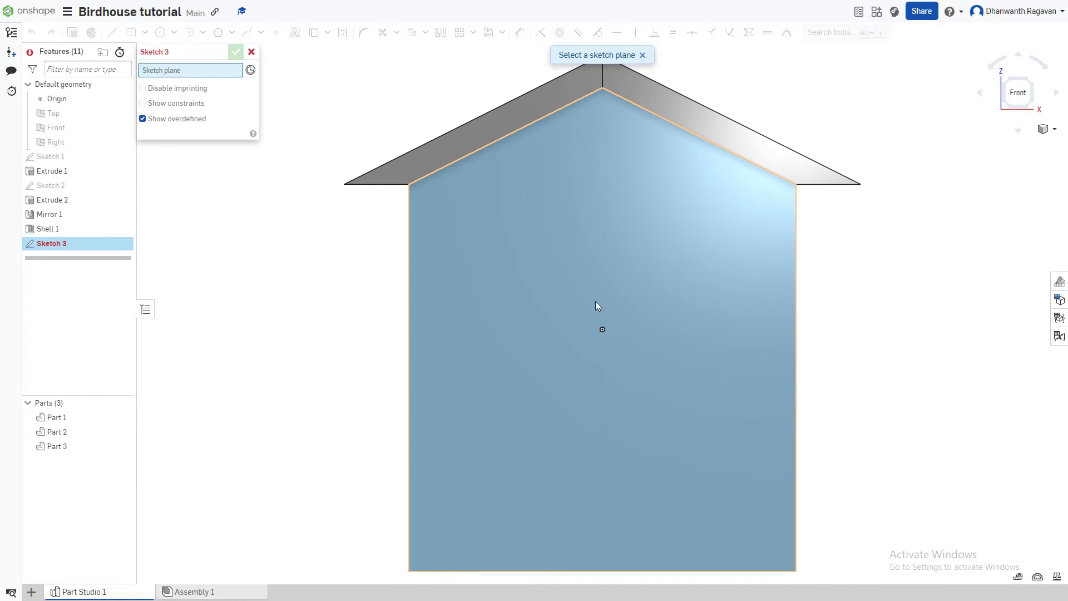
pyautogui.click(522, 339)
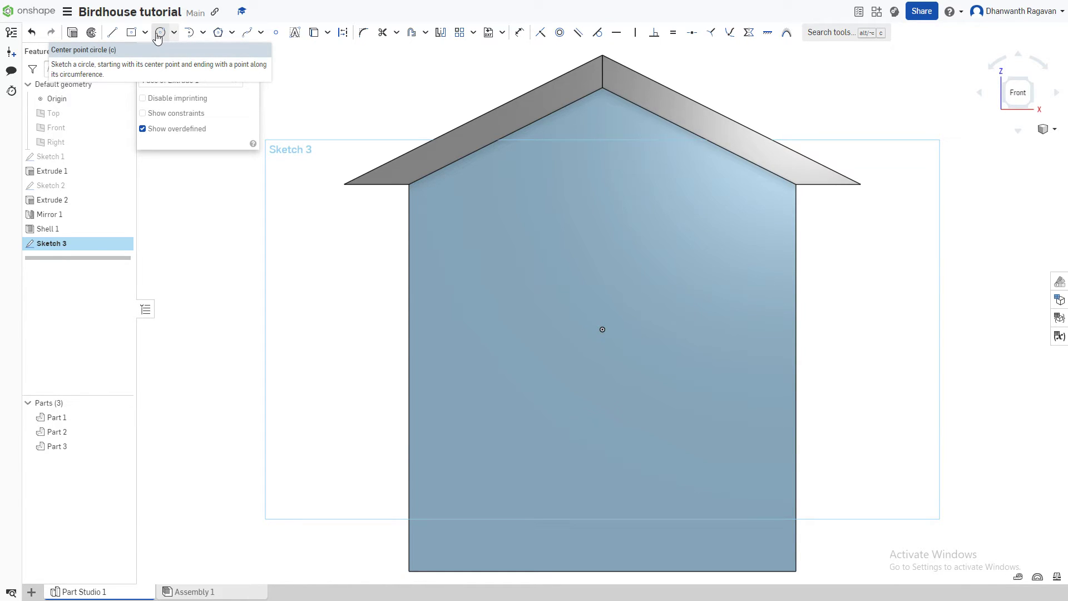
pyautogui.press('u')
pyautogui.click(160, 36)
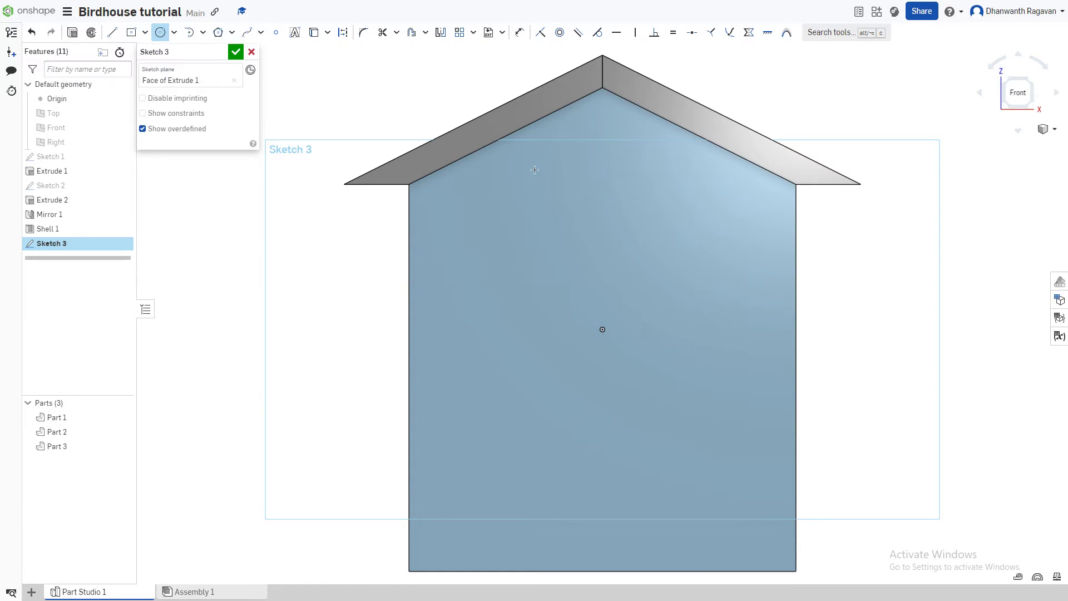
pyautogui.click(602, 329)
pyautogui.click(570, 291)
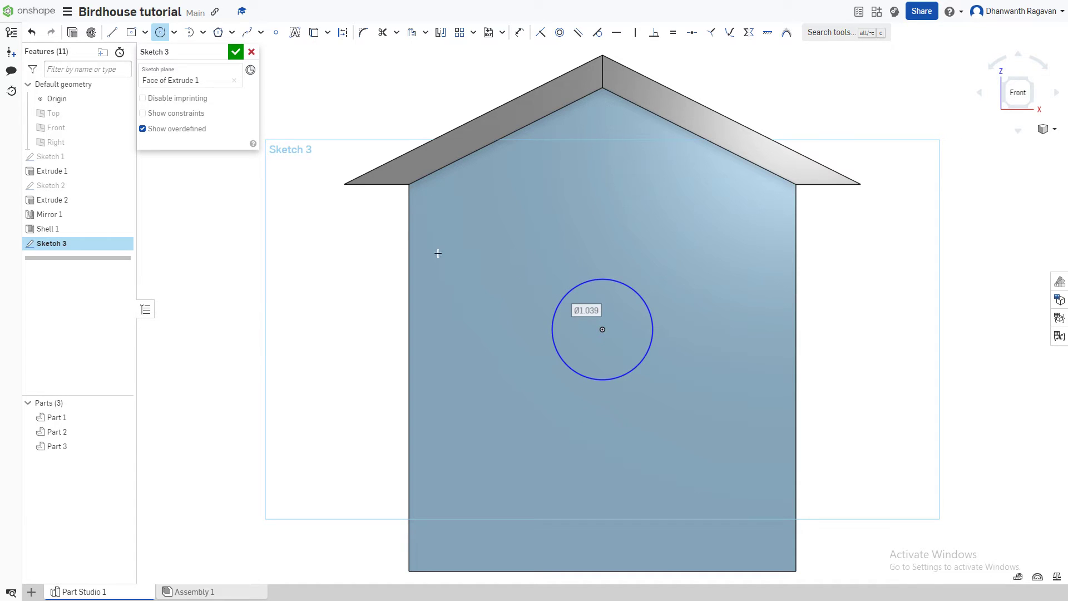
pyautogui.click(234, 52)
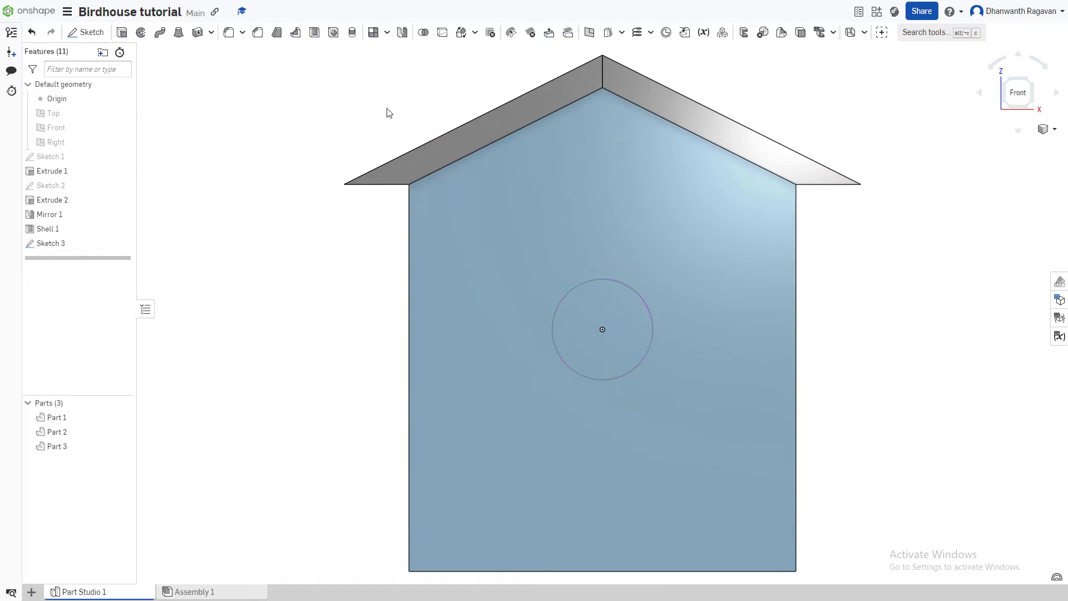
# Cut the circle out of the front wall with a Remove extrude whose end type is Up to next
pyautogui.moveTo(329, 91); pyautogui.dragTo(775, 282, button='right')
pyautogui.scroll(-2, 770, 282)
pyautogui.scroll(-1, 769, 282)
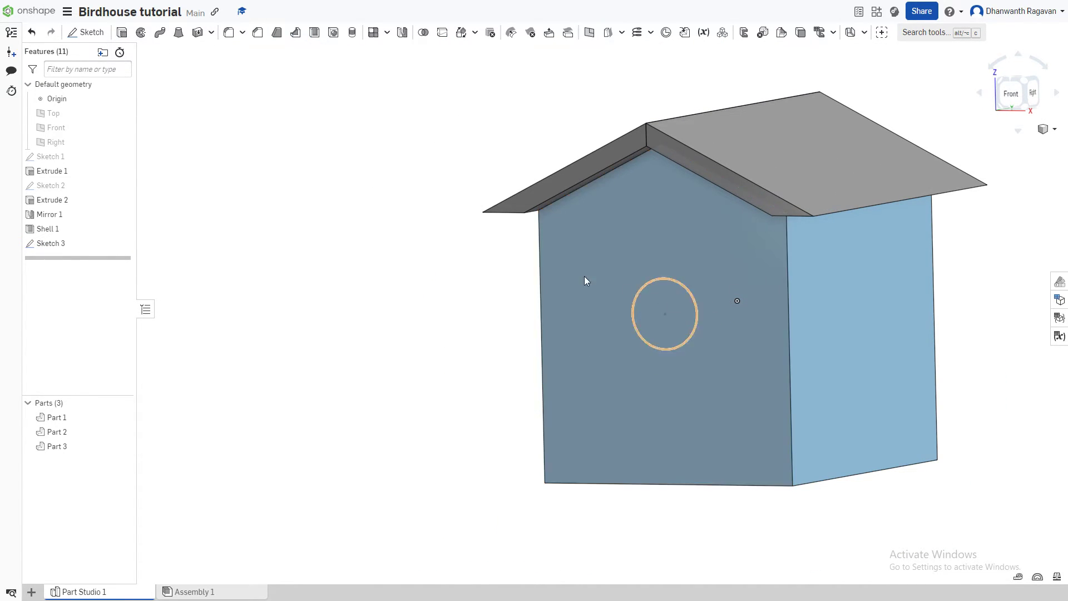
pyautogui.click(122, 33)
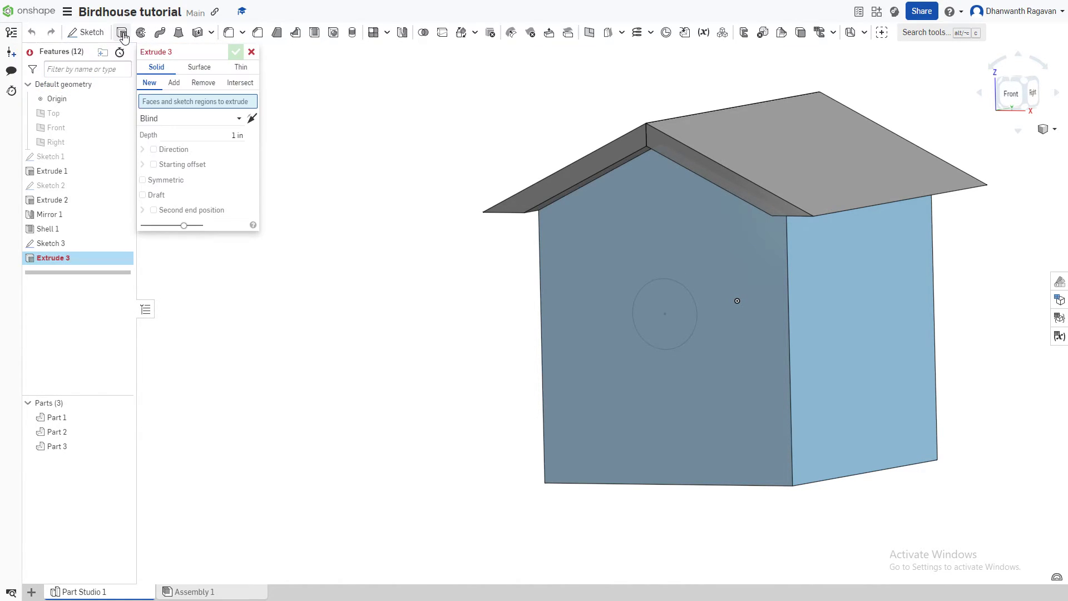
pyautogui.click(673, 304)
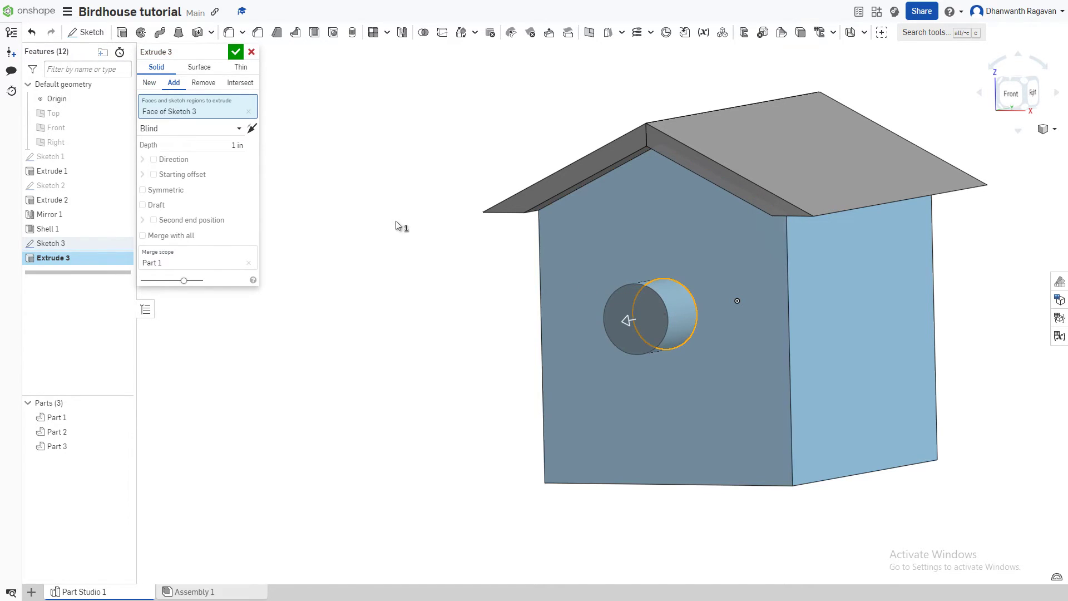
pyautogui.click(205, 85)
pyautogui.click(245, 145)
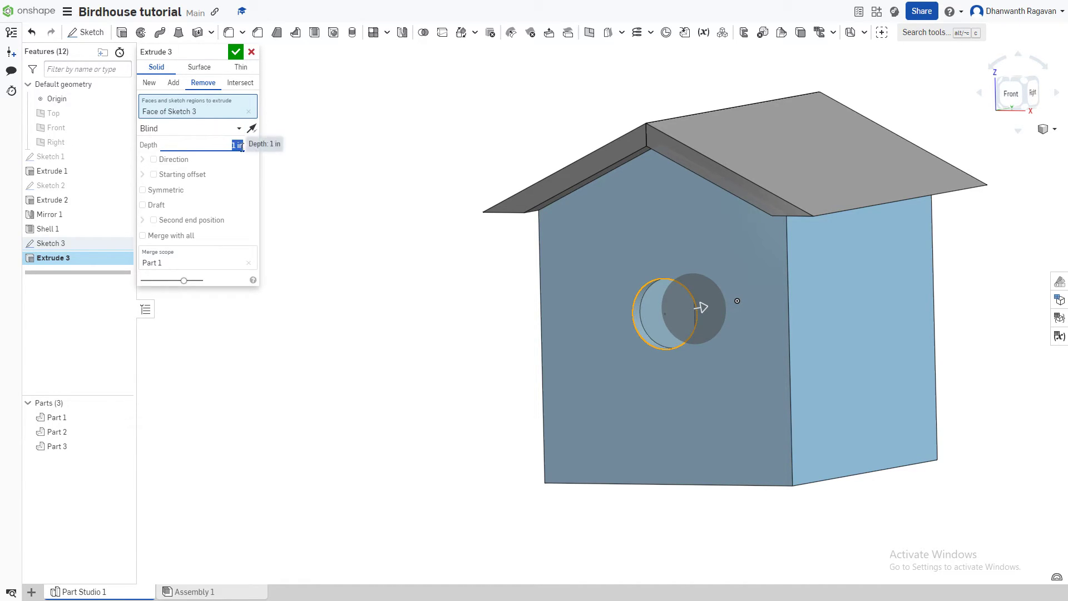
pyautogui.press('Return')
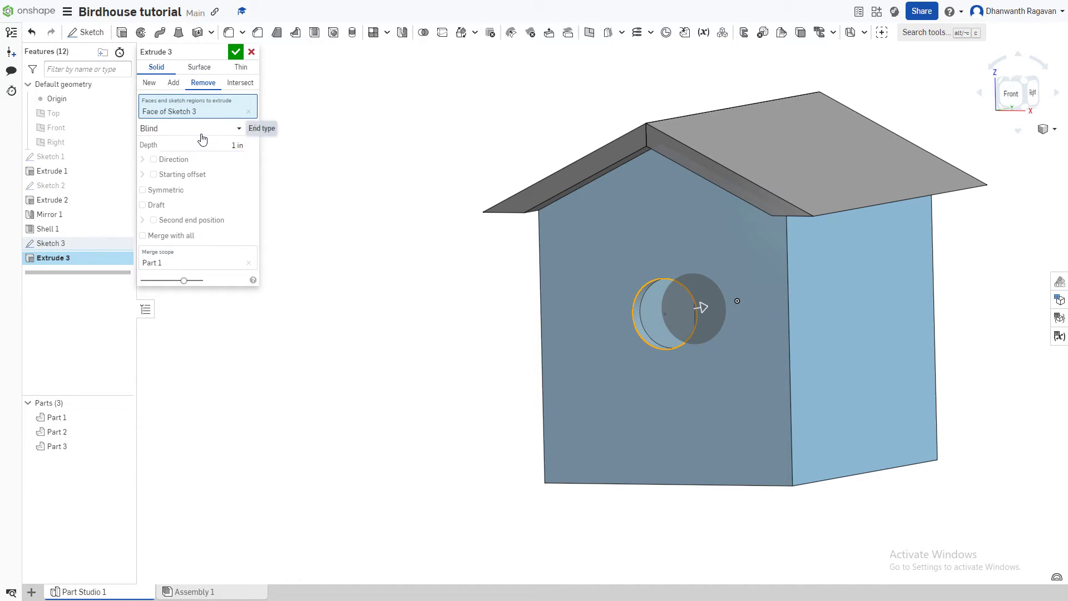
pyautogui.scroll(5, 640, 316)
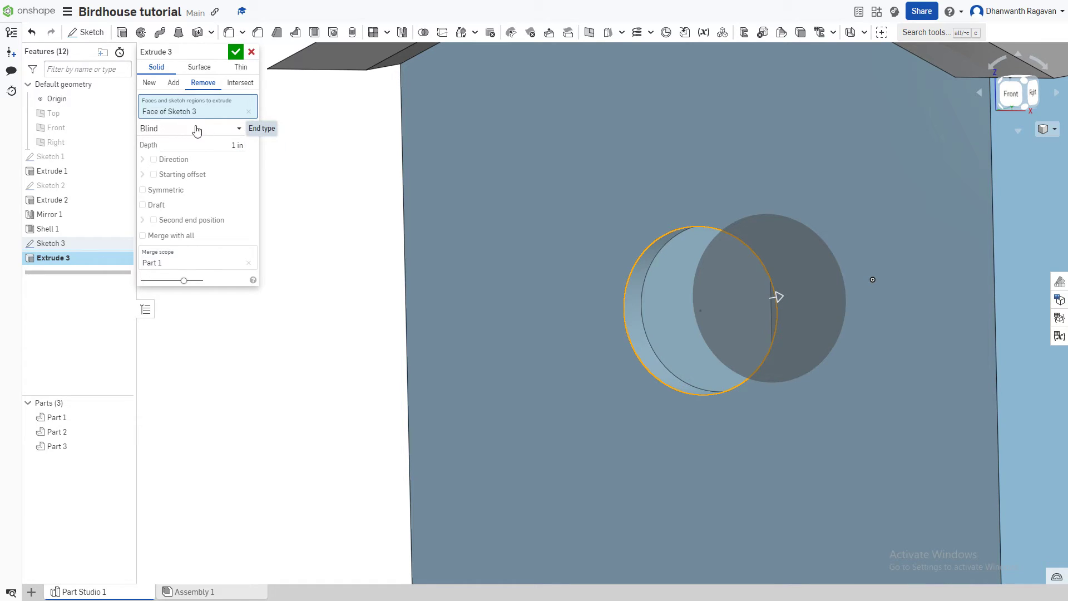
pyautogui.click(240, 132)
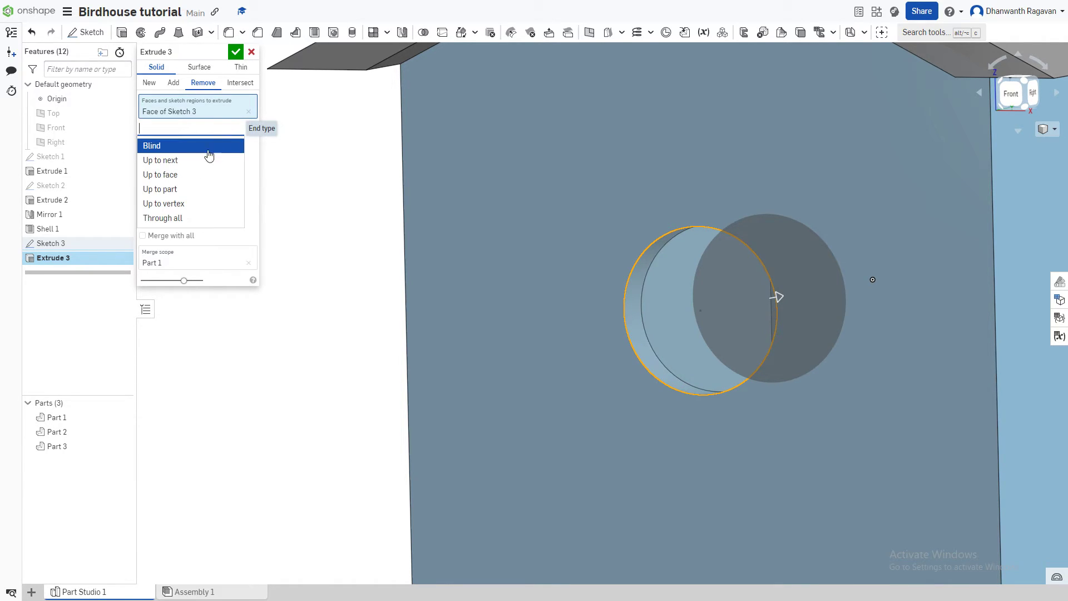
pyautogui.click(167, 160)
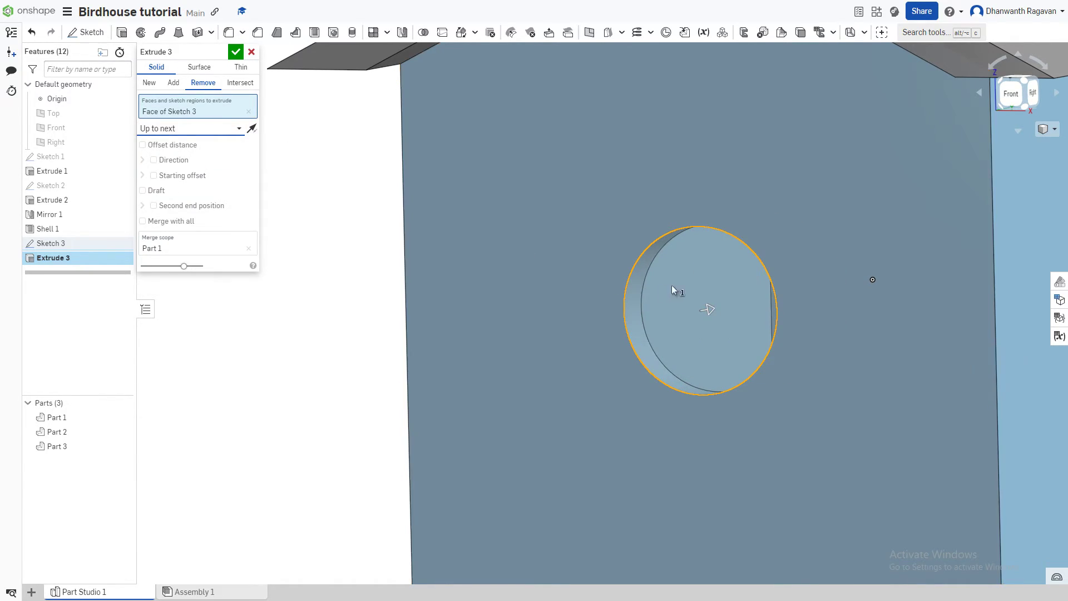
pyautogui.click(236, 51)
# Start a sketch on the body's right side face and draw an origin-centred rectangle about 2.2 in wide and 0.93 in high
pyautogui.scroll(-3, 686, 277)
pyautogui.scroll(-3, 686, 273)
pyautogui.moveTo(803, 295); pyautogui.dragTo(869, 293, button='right')
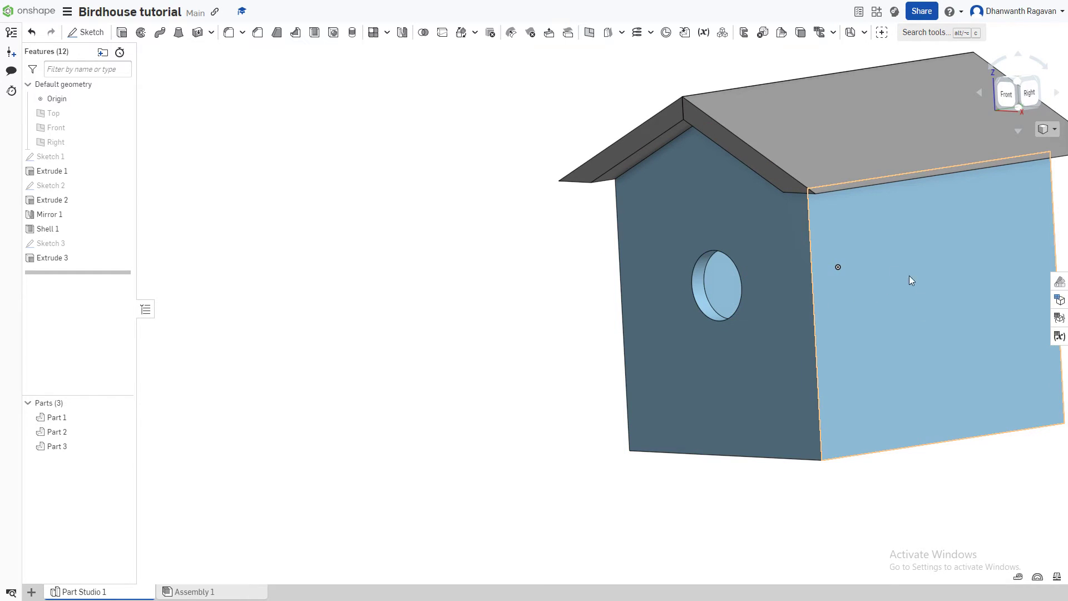
pyautogui.click(1028, 95)
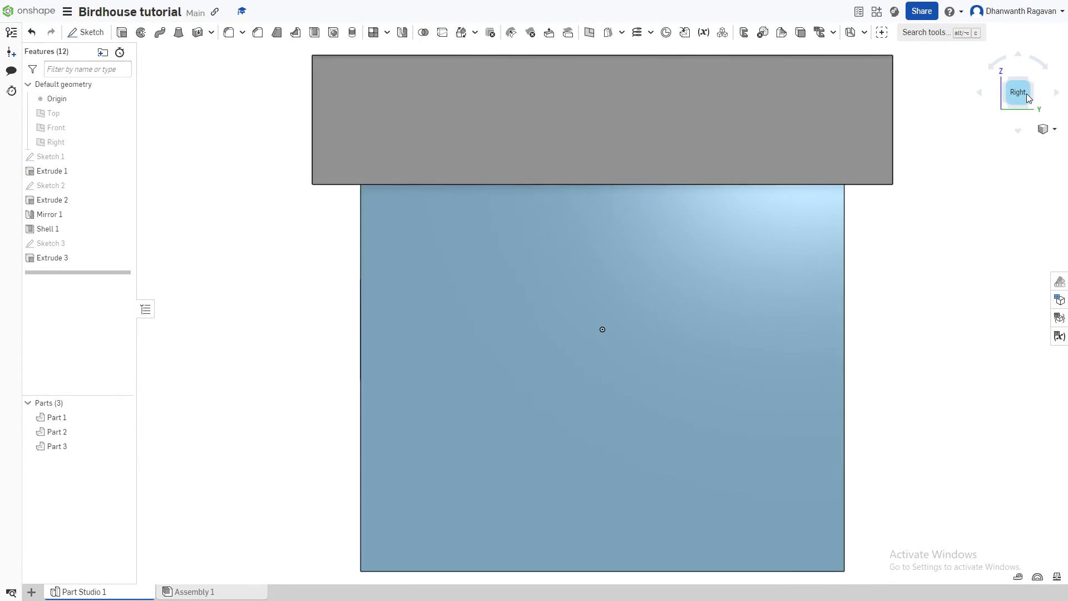
pyautogui.rightClick(64, 146)
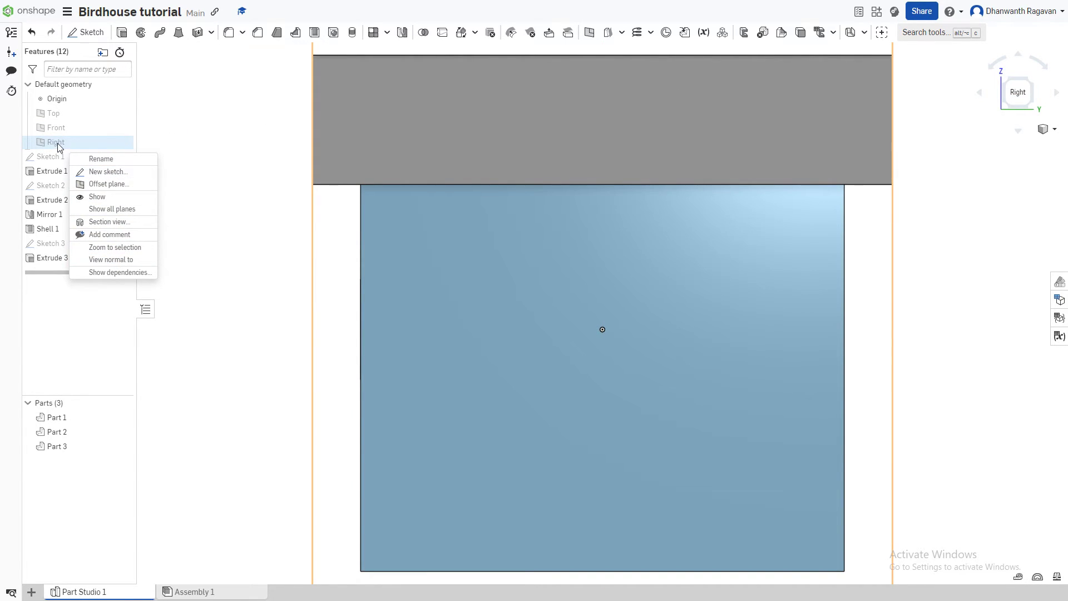
pyautogui.press('Escape')
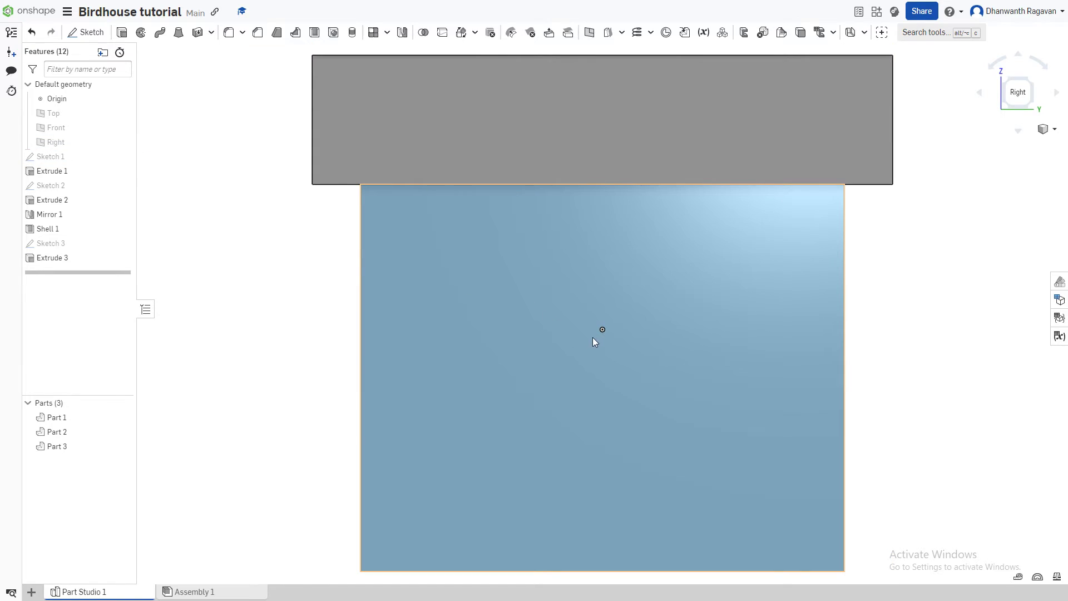
pyautogui.click(91, 33)
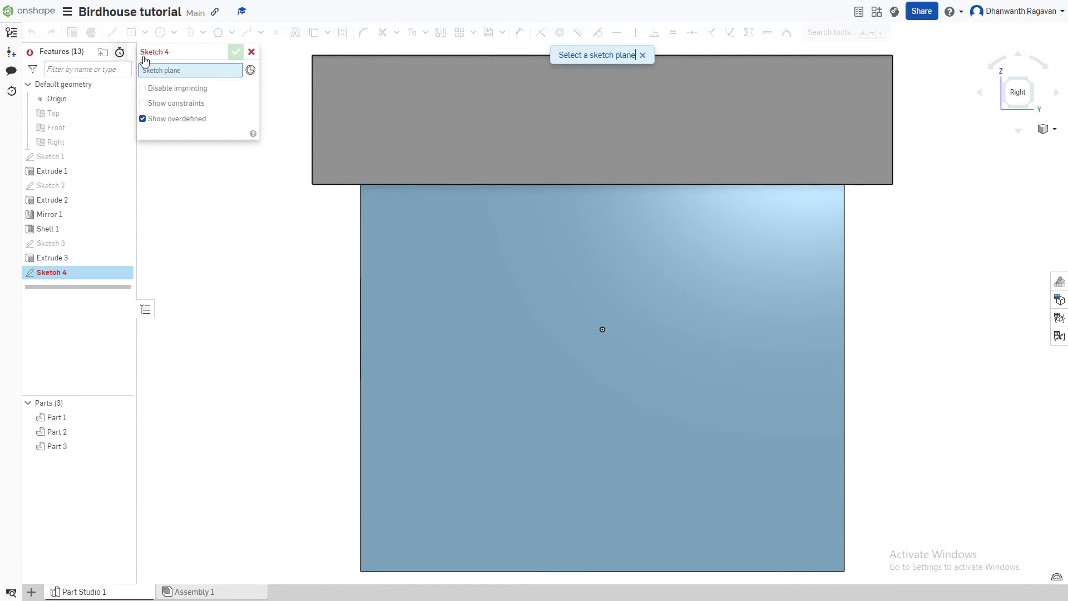
pyautogui.click(503, 369)
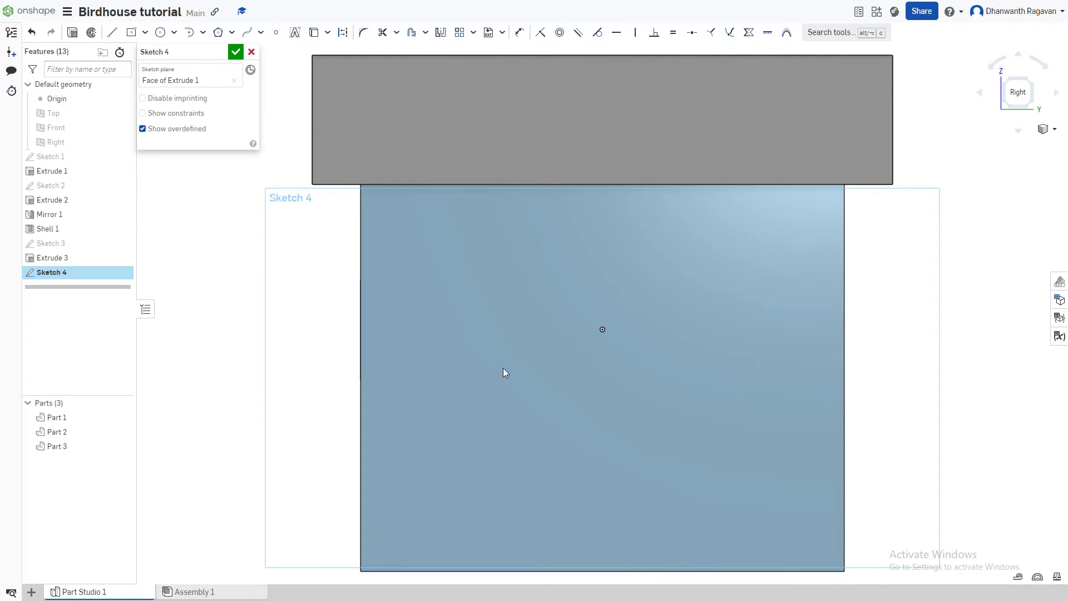
pyautogui.click(132, 33)
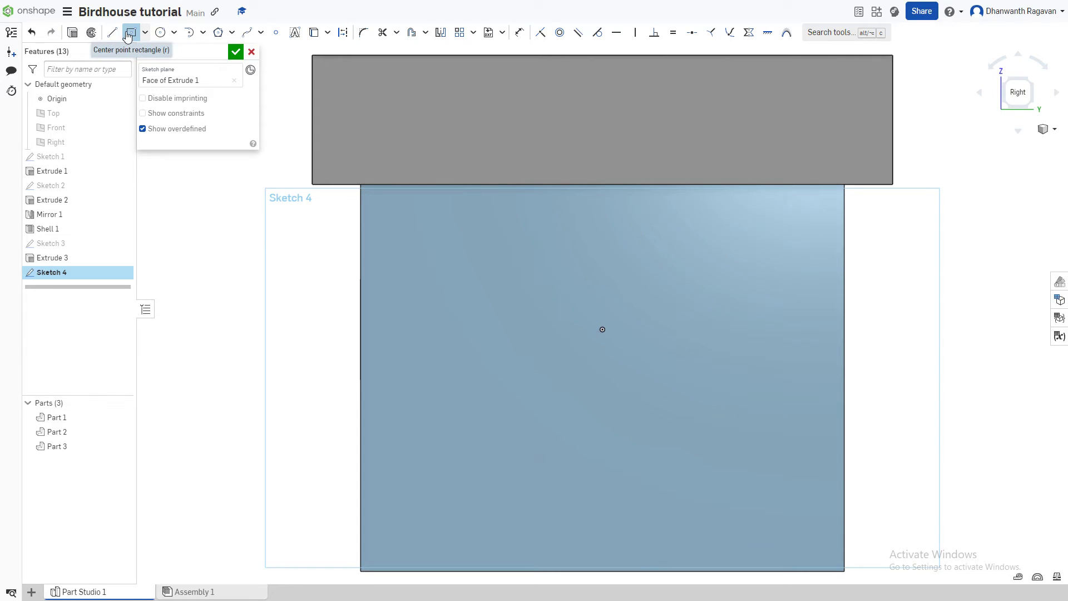
pyautogui.click(603, 330)
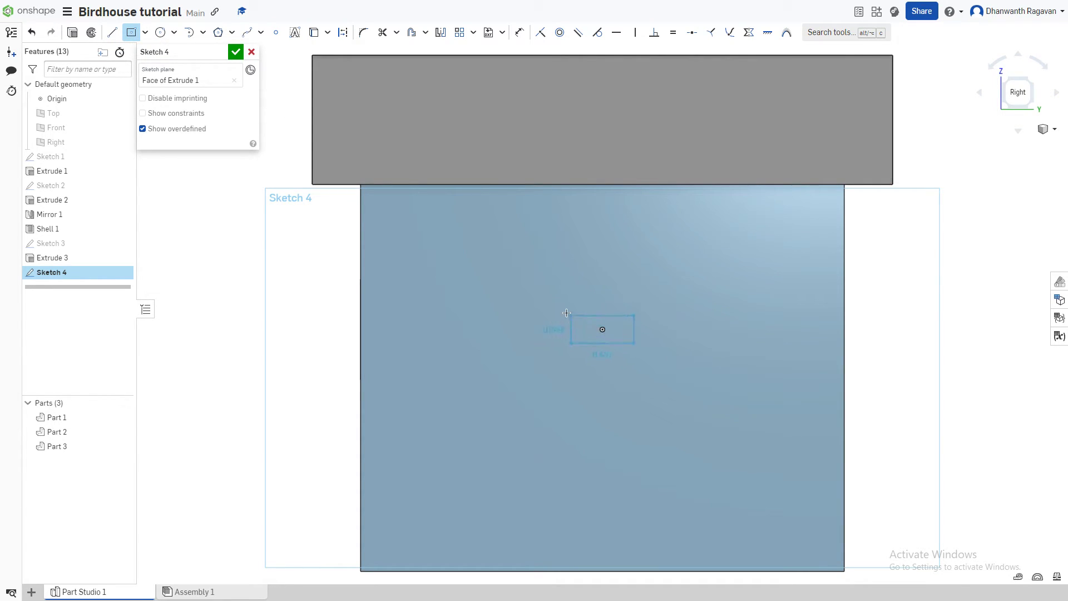
pyautogui.click(496, 285)
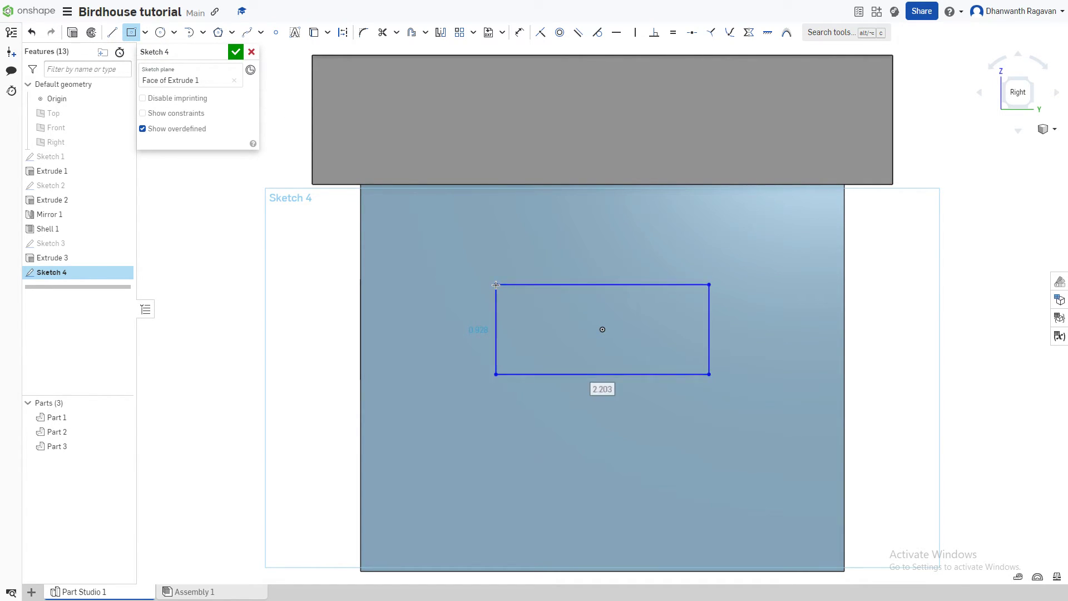
# Finish the side rectangle sketch and cut it through the right wall with a Remove extrude whose end type is Up to next
pyautogui.click(234, 52)
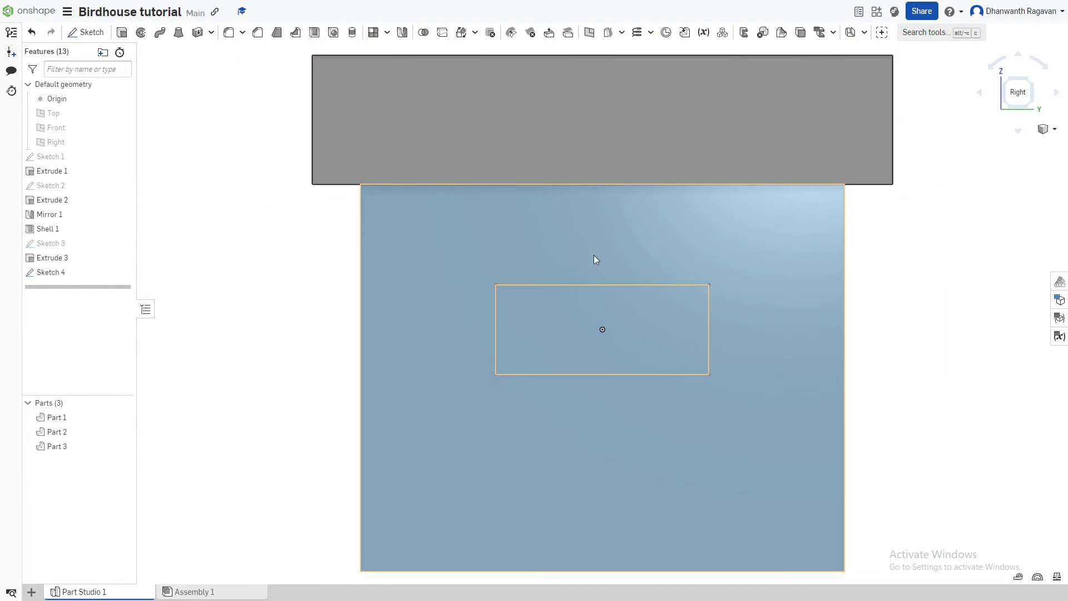
pyautogui.click(122, 31)
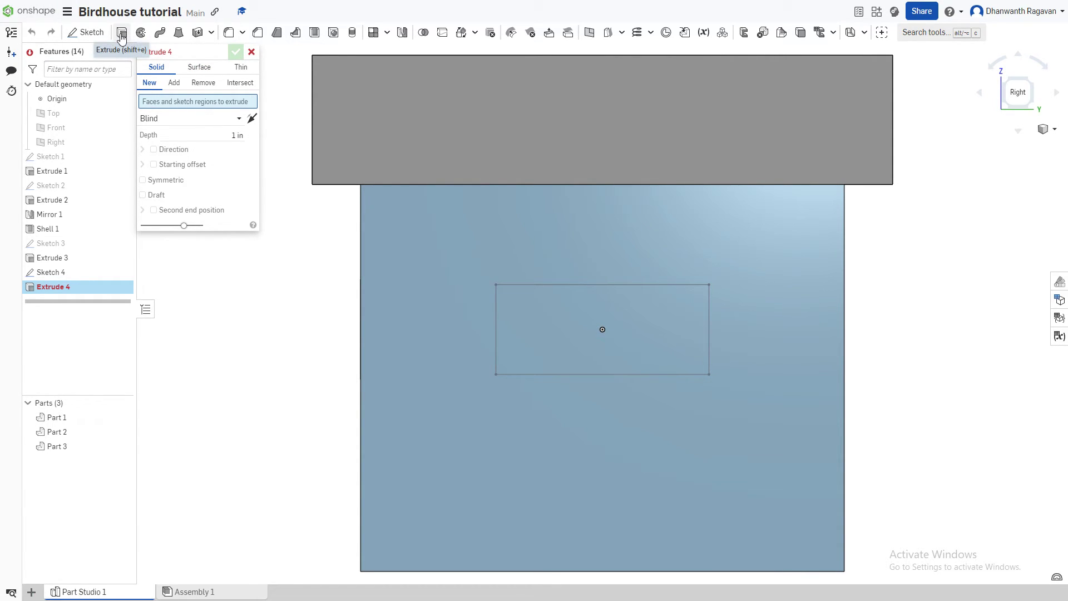
pyautogui.click(543, 321)
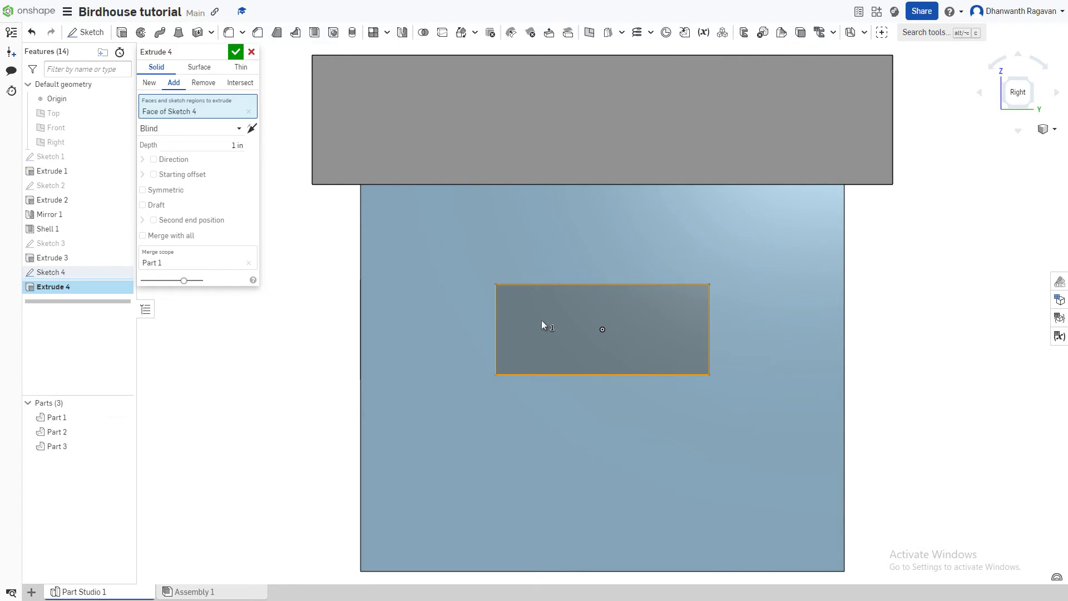
pyautogui.click(201, 129)
pyautogui.click(200, 162)
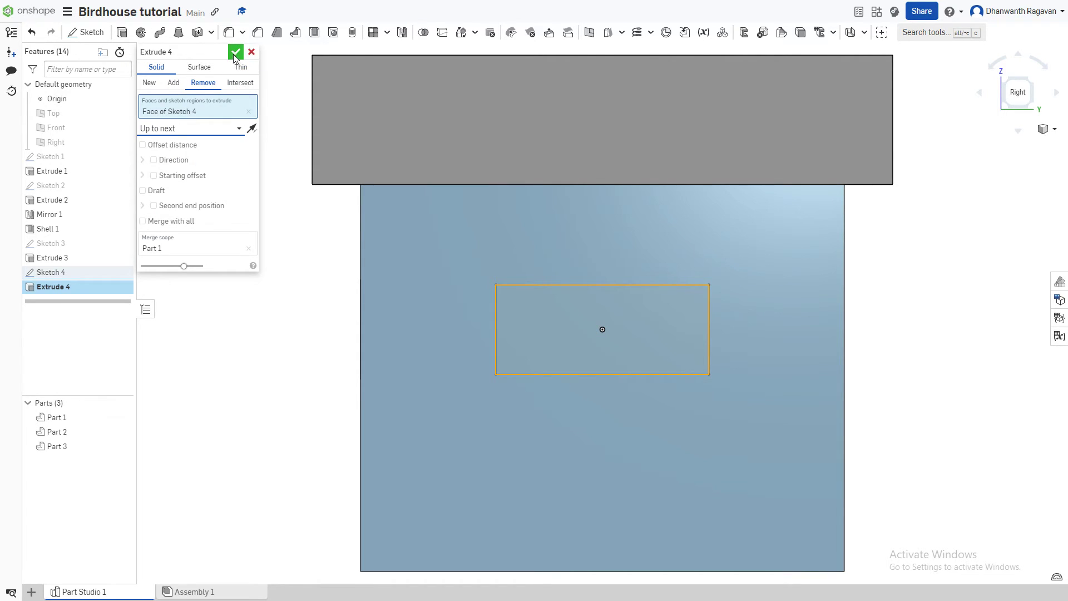
pyautogui.click(235, 53)
# Examine the rectangular side opening and the round entrance hole from several angles
pyautogui.moveTo(489, 241); pyautogui.dragTo(619, 273, button='right')
pyautogui.click(1012, 96)
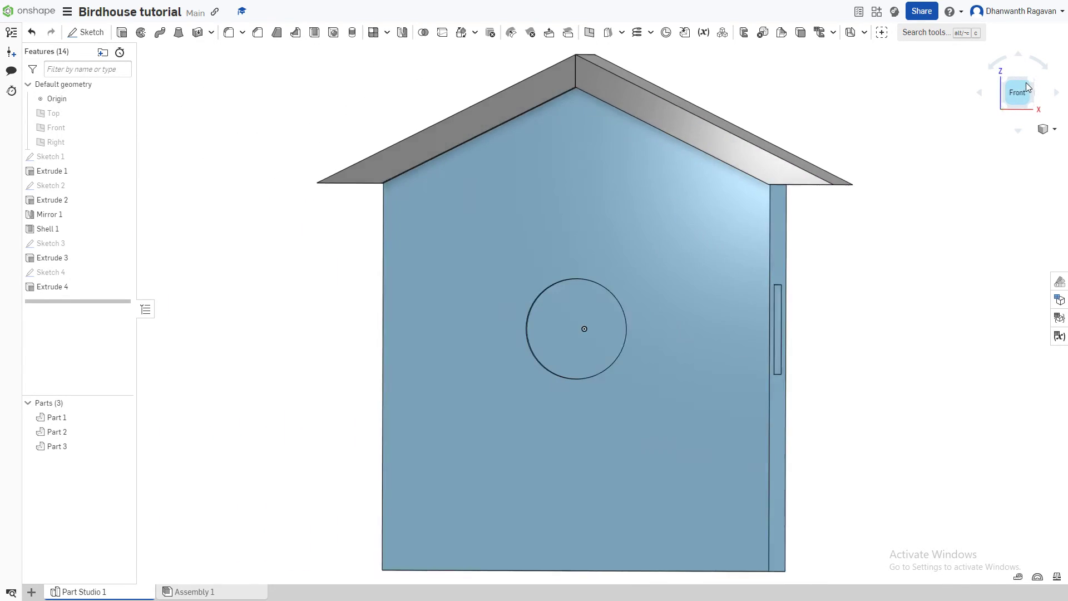
pyautogui.click(1031, 82)
pyautogui.moveTo(640, 433); pyautogui.dragTo(660, 406, button='right')
pyautogui.click(1032, 86)
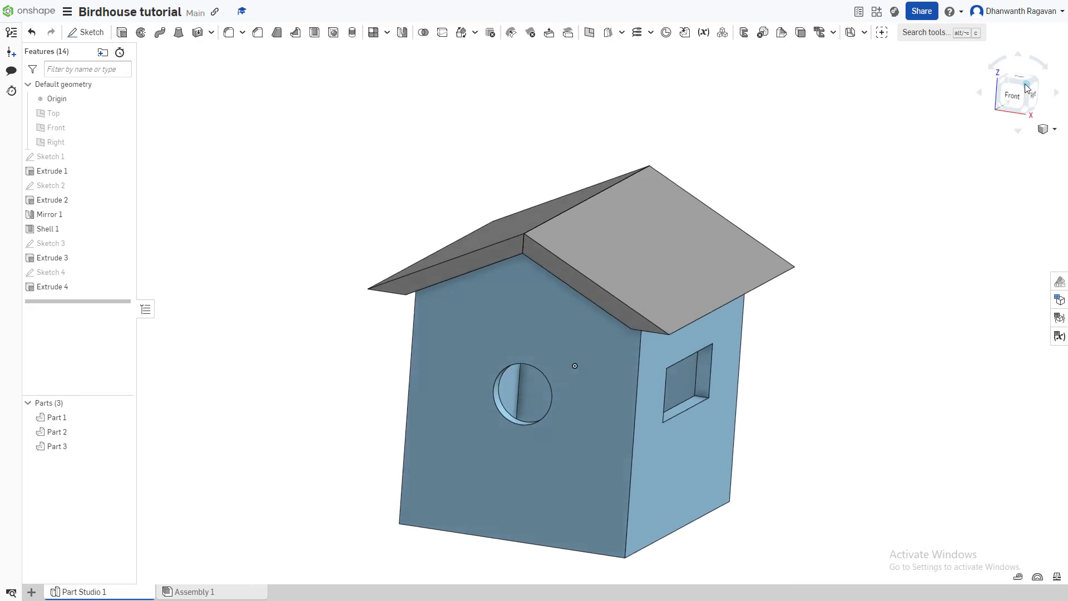
pyautogui.moveTo(609, 435); pyautogui.dragTo(615, 407, button='middle')
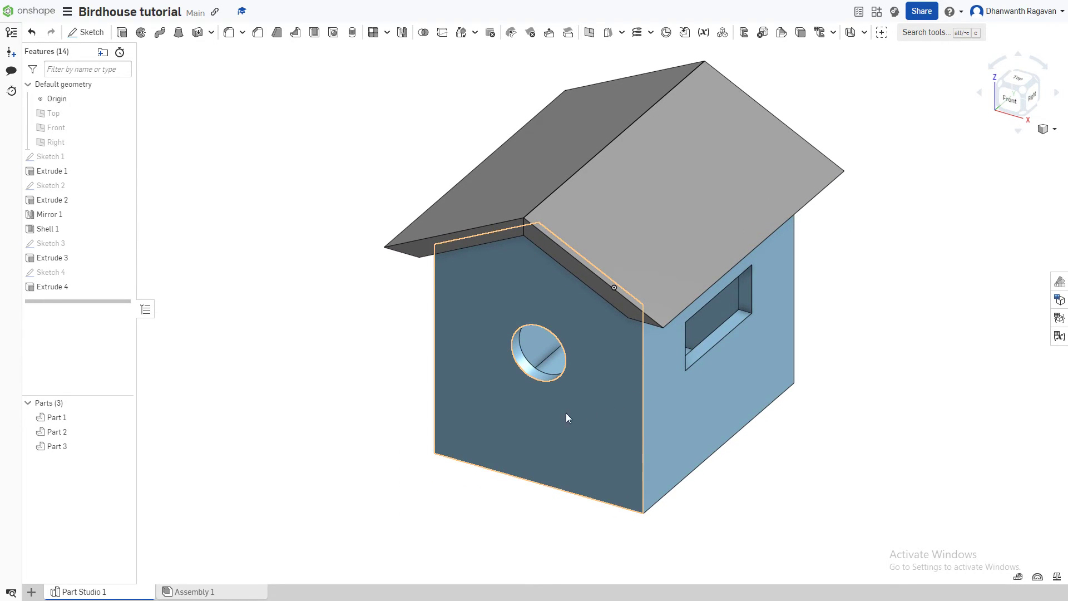
pyautogui.press('n')
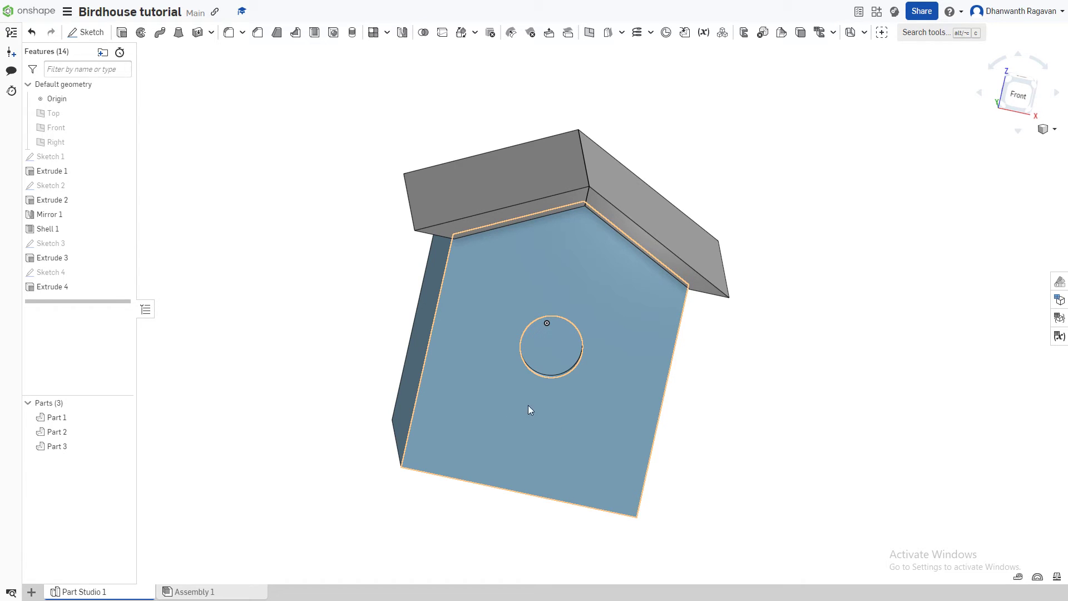
# Sketch a centre-point rectangle about 1.06 in wide and 0.09 in high on the front face, centred below the entrance hole, and finish the sketch
pyautogui.click(1018, 95)
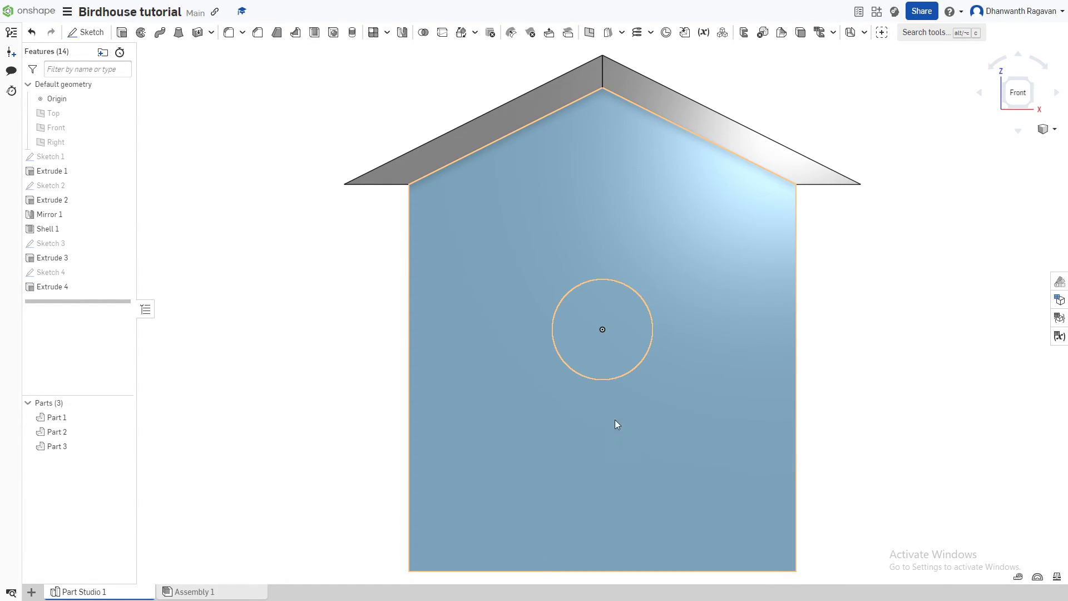
pyautogui.click(89, 33)
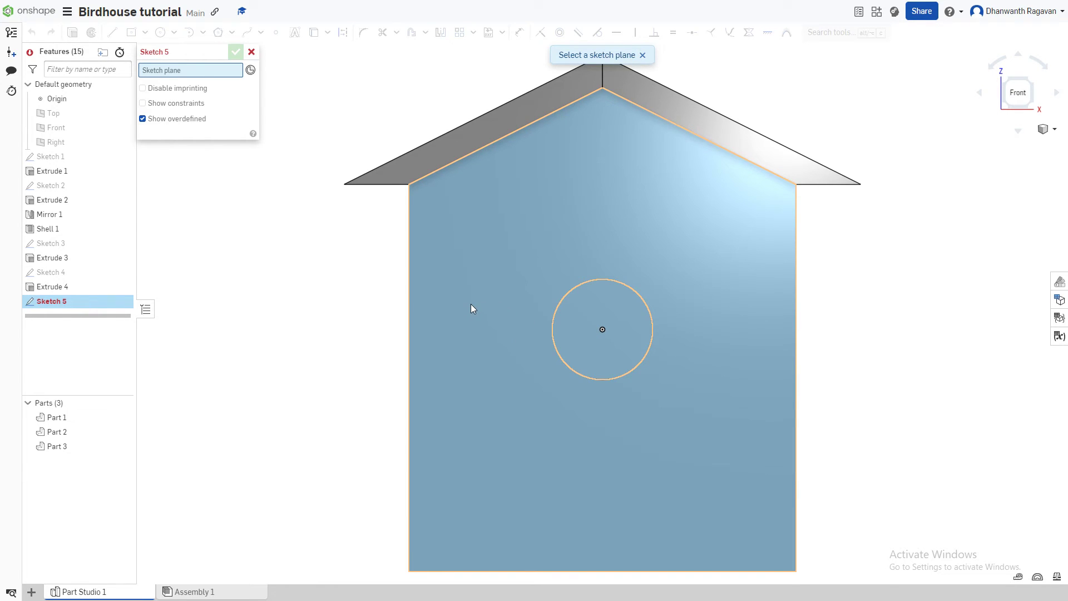
pyautogui.click(457, 316)
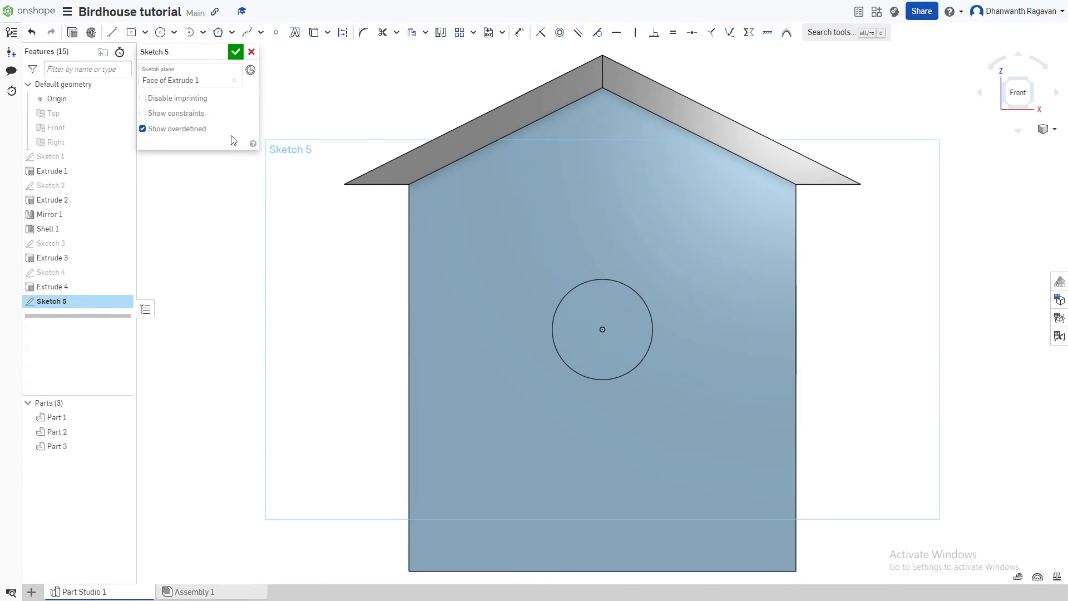
pyautogui.click(132, 33)
pyautogui.click(602, 421)
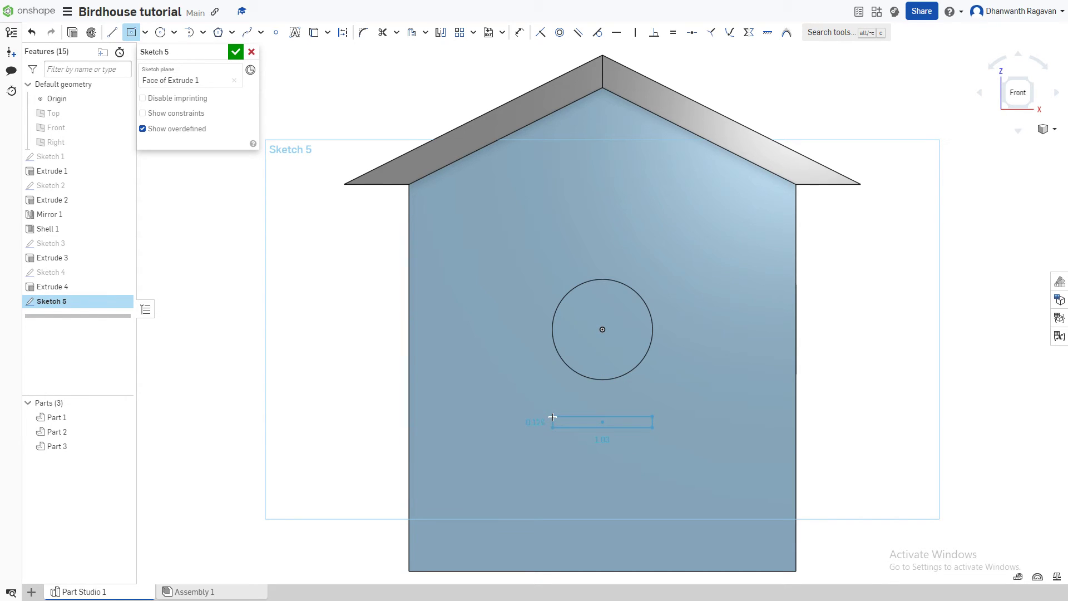
pyautogui.click(551, 418)
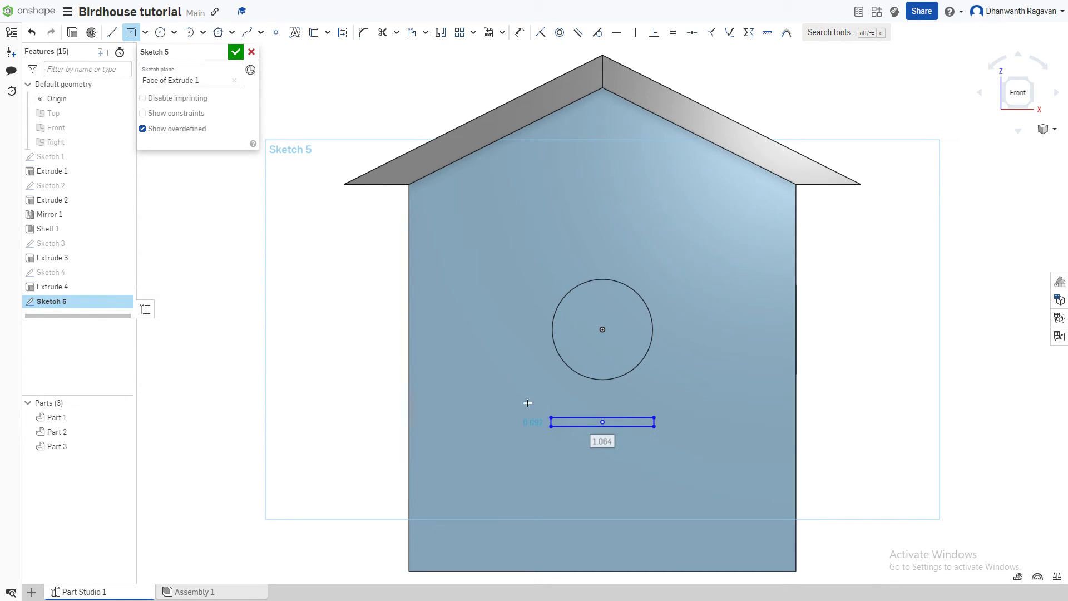
pyautogui.click(237, 51)
# Extrude the thin rectangle 0.6 in outward from the front face as an Add, forming a perch on the body
pyautogui.moveTo(681, 240); pyautogui.dragTo(669, 407, button='right')
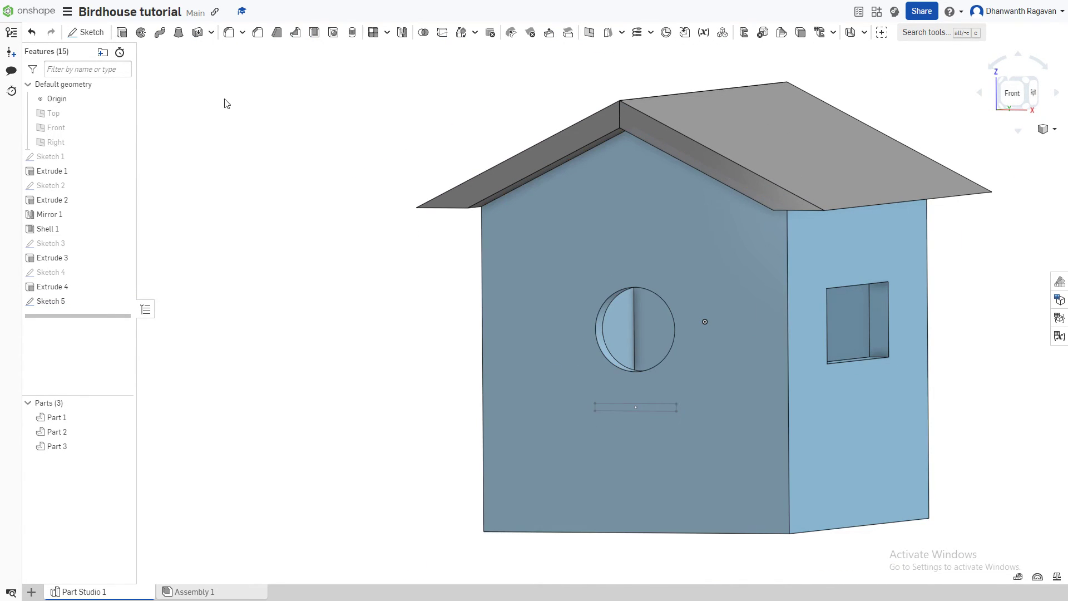
pyautogui.click(121, 33)
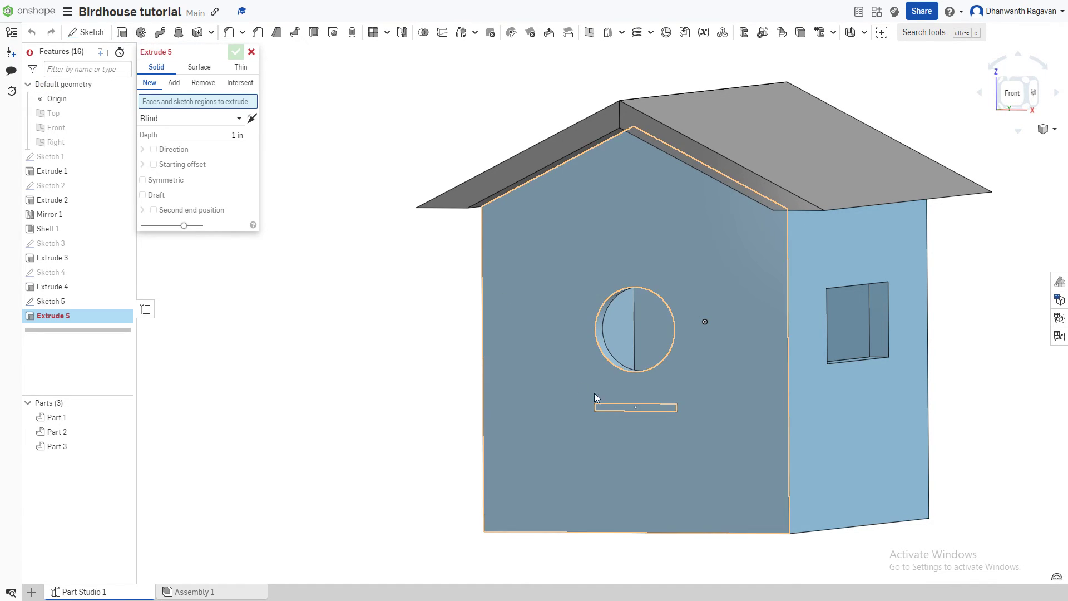
pyautogui.click(621, 407)
pyautogui.moveTo(593, 408); pyautogui.dragTo(759, 451, button='right')
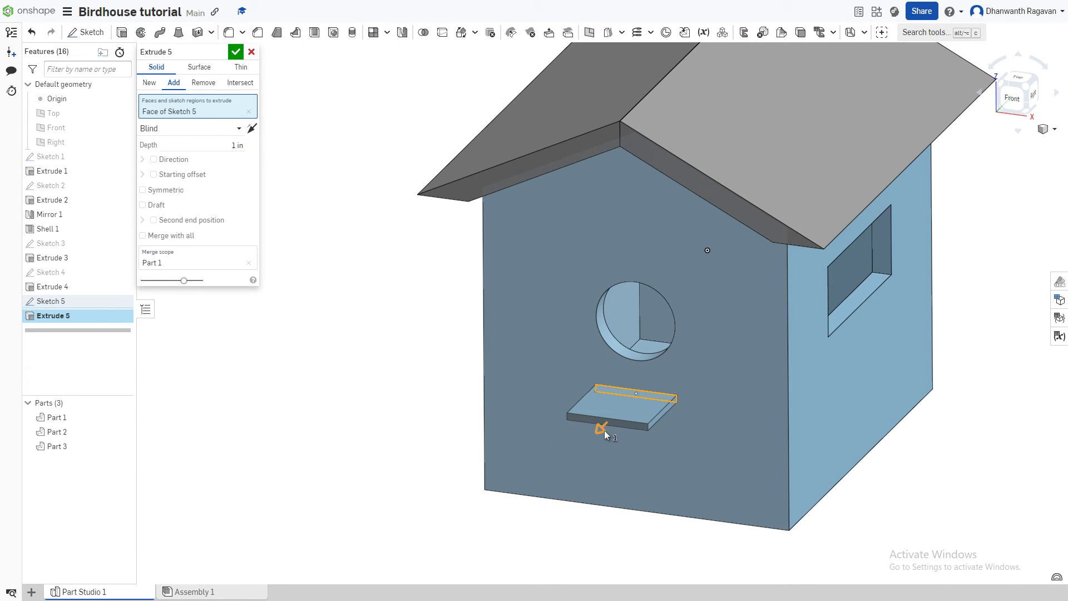
pyautogui.moveTo(603, 429); pyautogui.dragTo(617, 416)
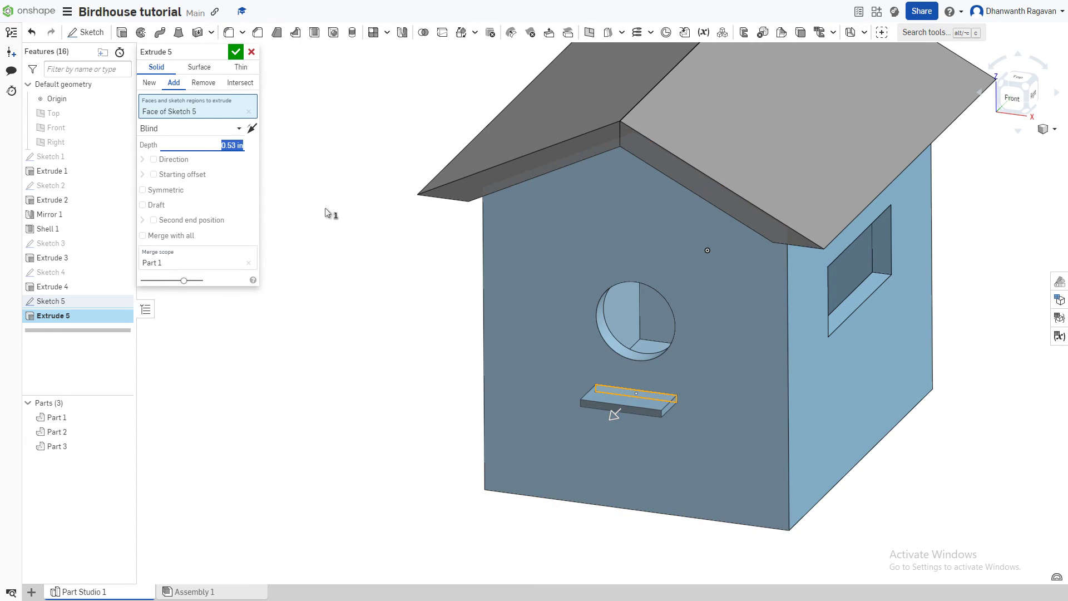
pyautogui.write('0.6')
pyautogui.press('Return')
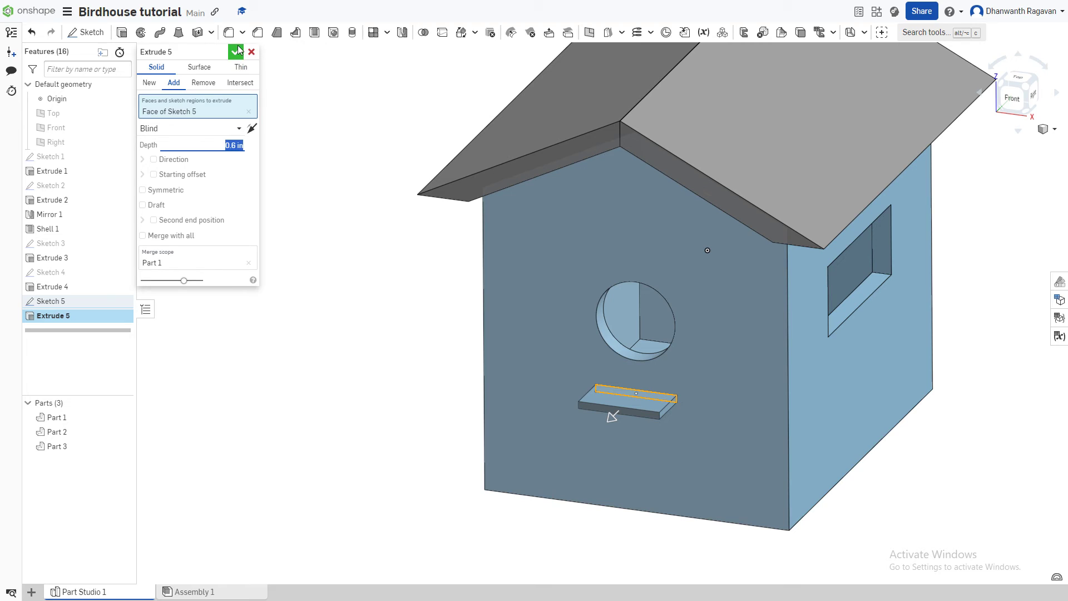
pyautogui.click(236, 52)
# Apply a black (000000) face appearance to the two sloping top faces of the roof
pyautogui.moveTo(730, 385); pyautogui.dragTo(776, 371, button='right')
pyautogui.hotkey('shift', '7')
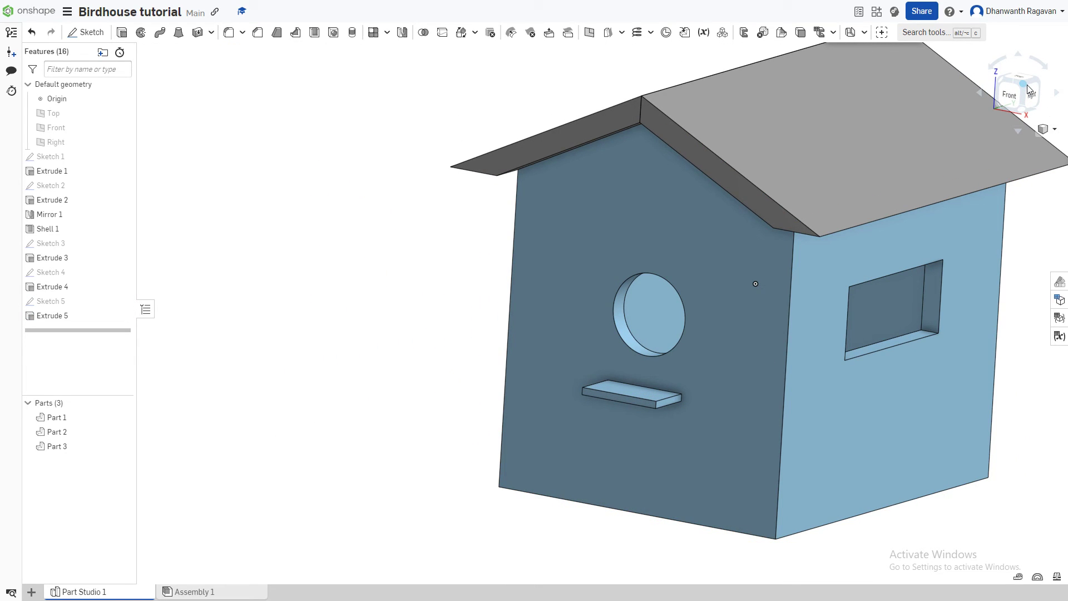
pyautogui.click(1027, 89)
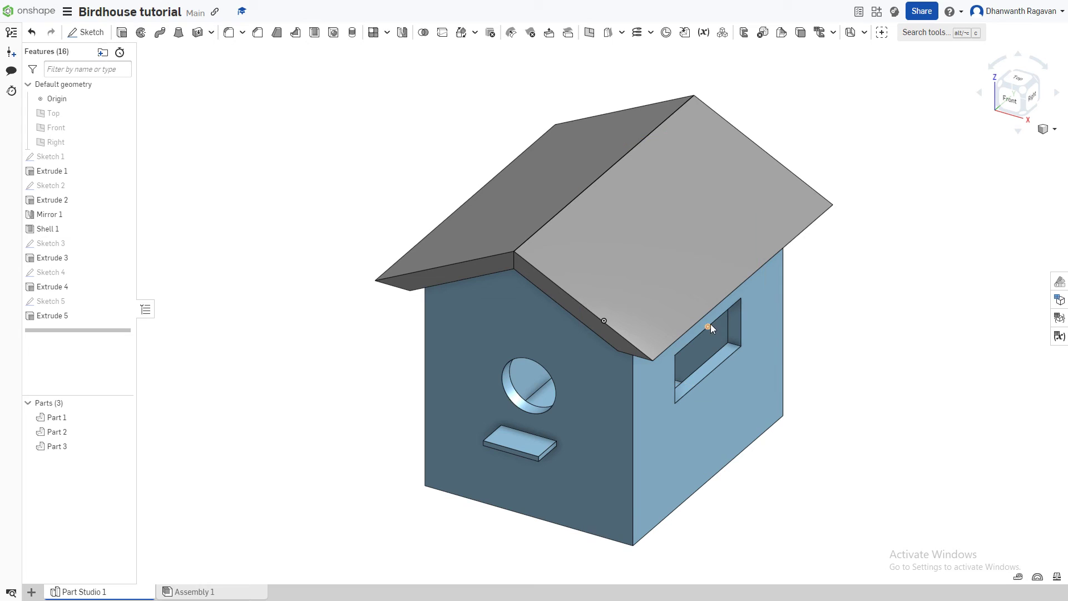
pyautogui.click(525, 203)
pyautogui.click(640, 233)
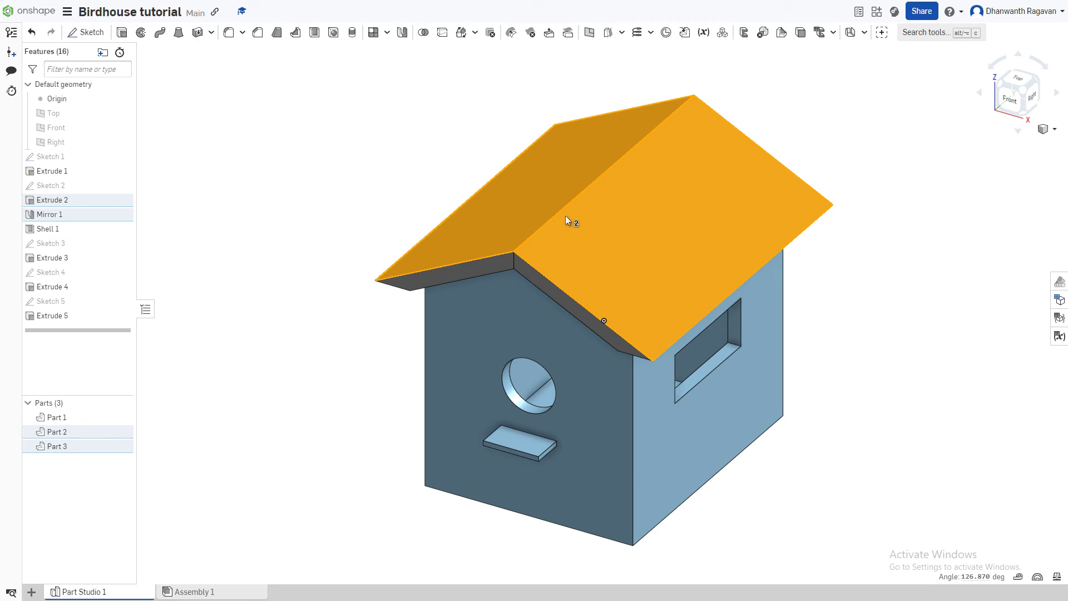
pyautogui.rightClick(566, 220)
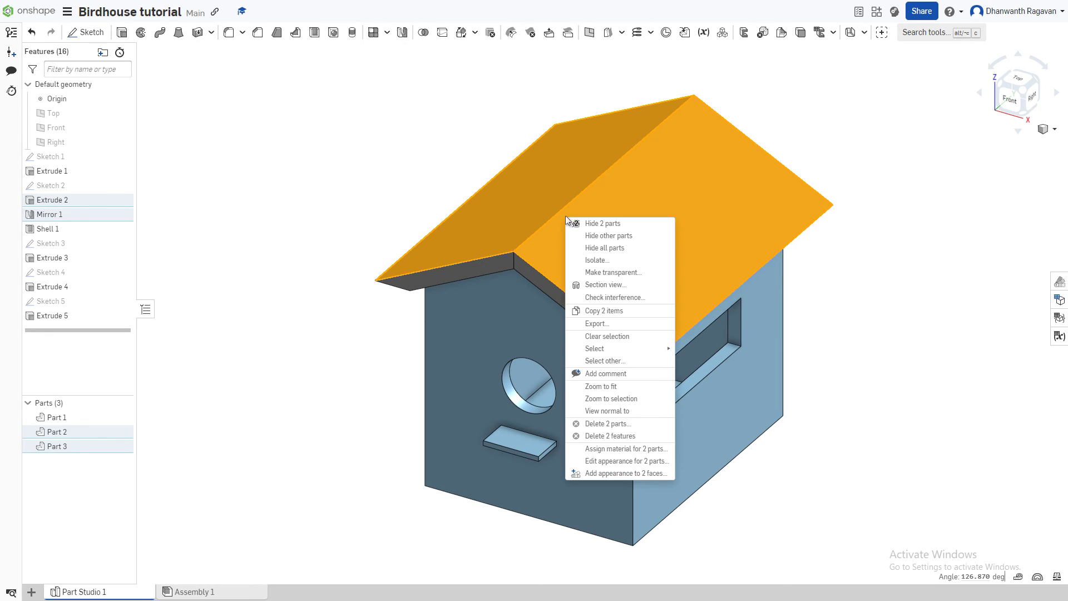
pyautogui.click(623, 474)
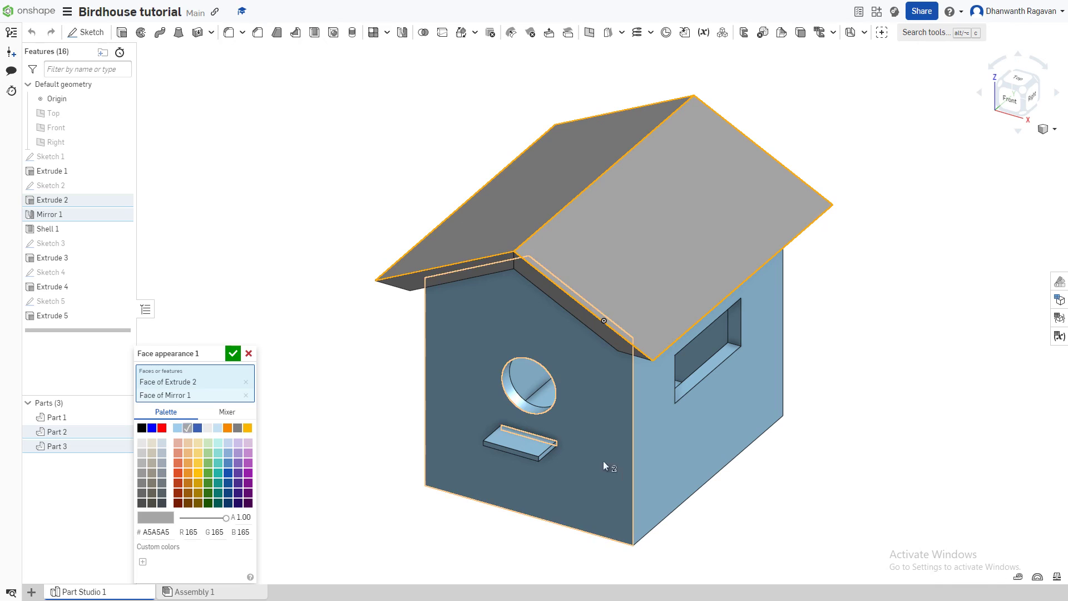
pyautogui.click(141, 428)
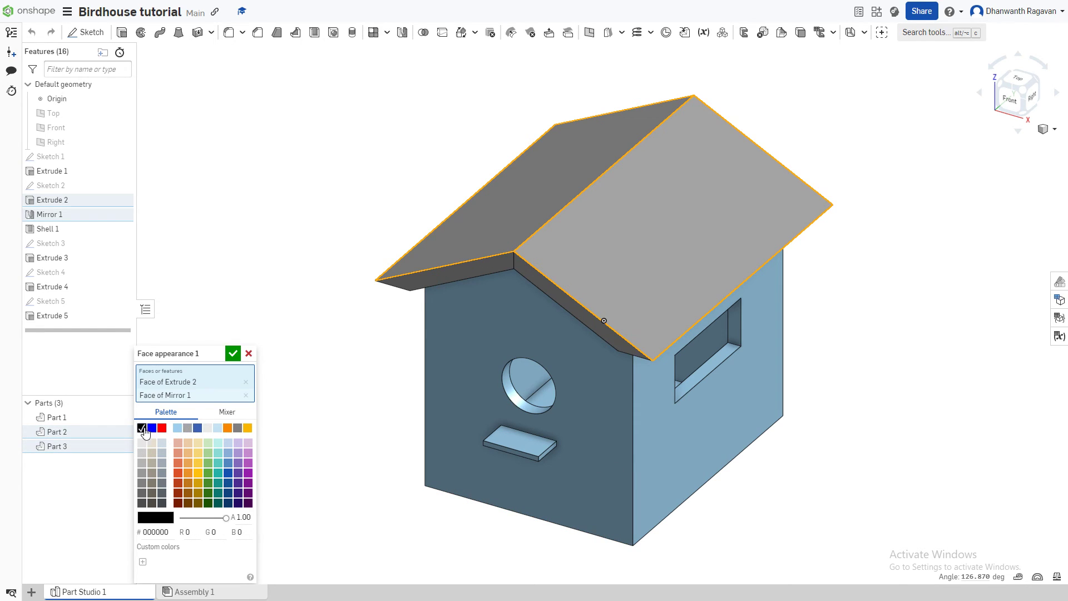
pyautogui.click(233, 353)
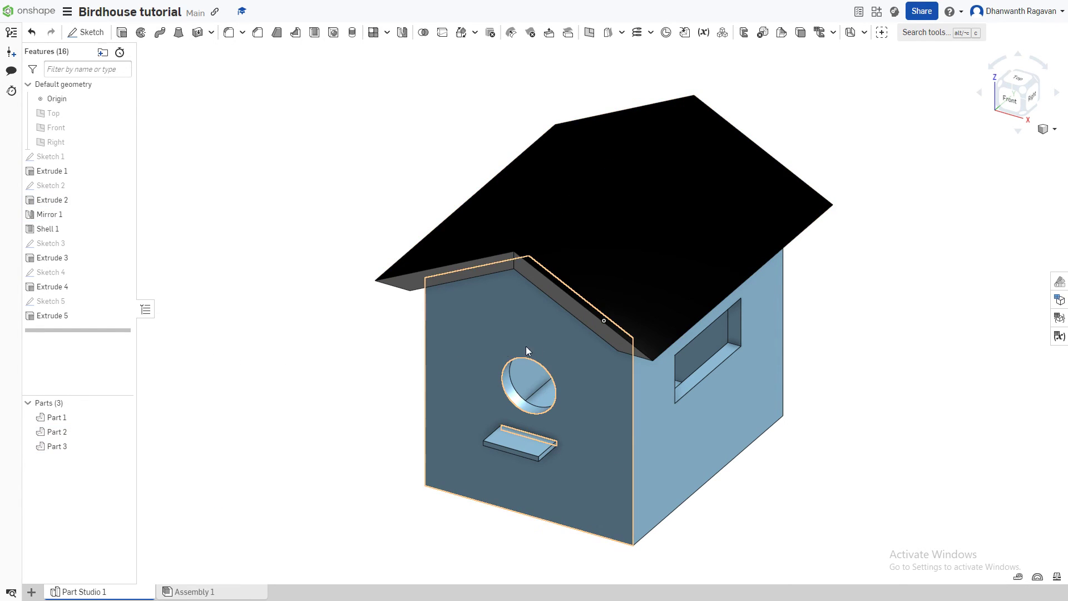
# Apply a black (000000) face appearance to the front end faces of both roof panels
pyautogui.click(547, 286)
pyautogui.click(481, 264)
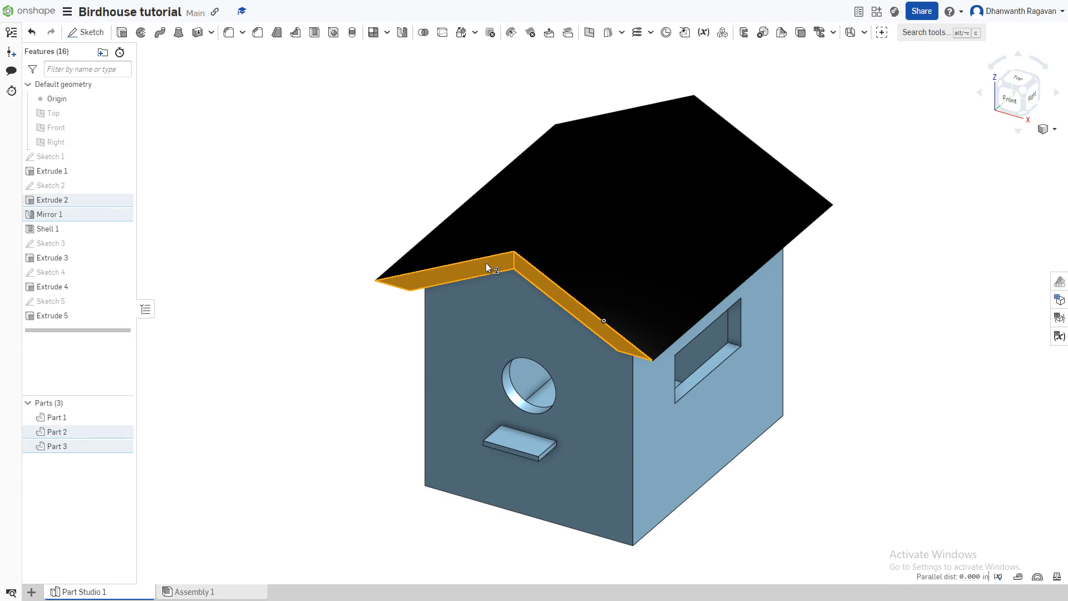
pyautogui.rightClick(486, 262)
pyautogui.click(546, 509)
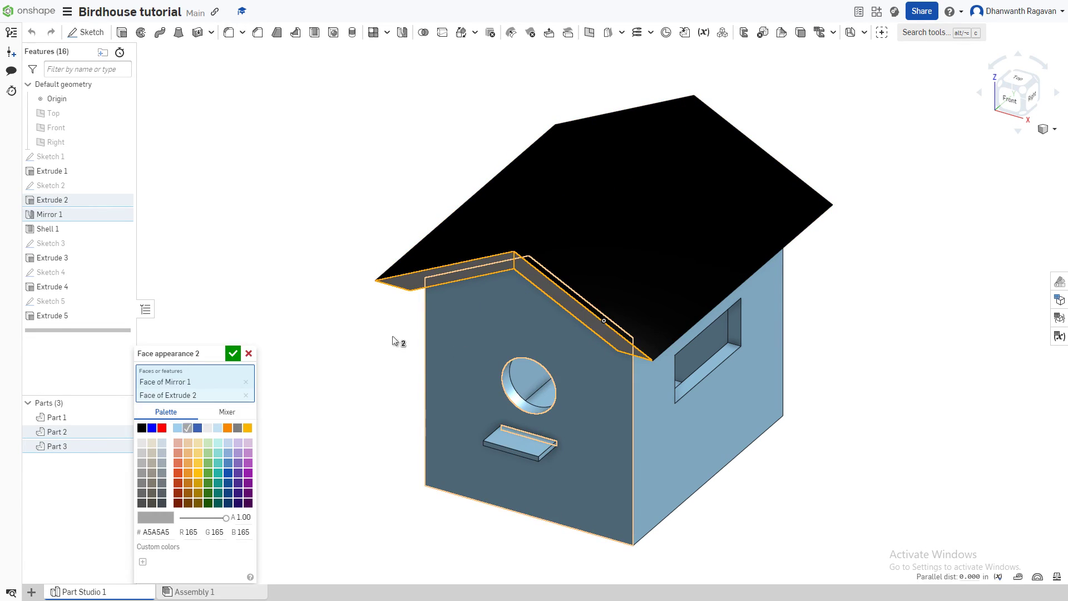
pyautogui.click(142, 428)
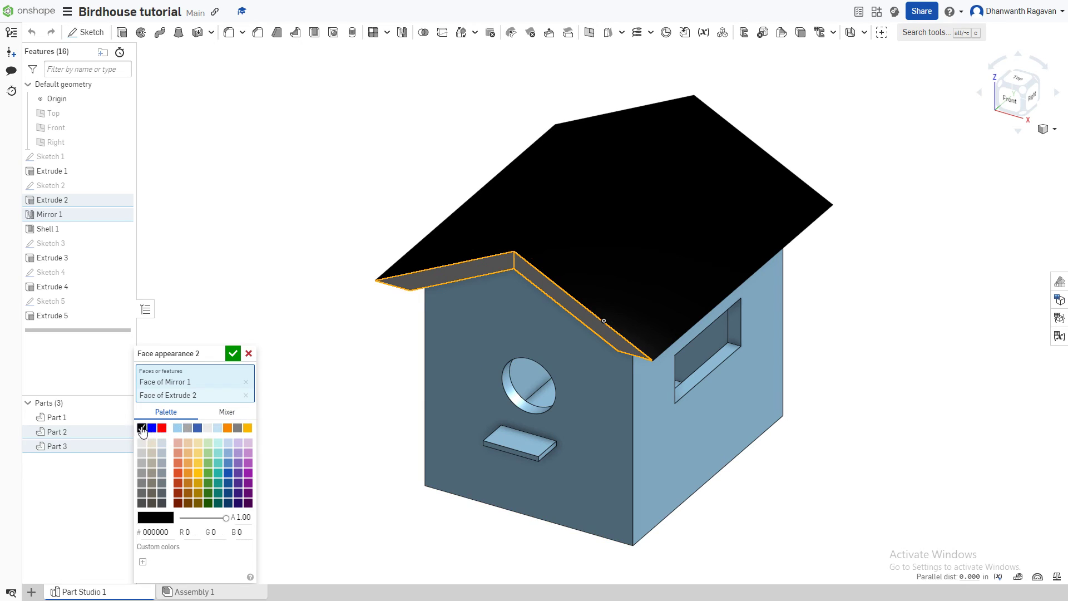
pyautogui.click(233, 354)
# Apply a red (FF0000) face appearance to the four outer wall faces of the birdhouse body
pyautogui.press('Up')
pyautogui.press('Up')
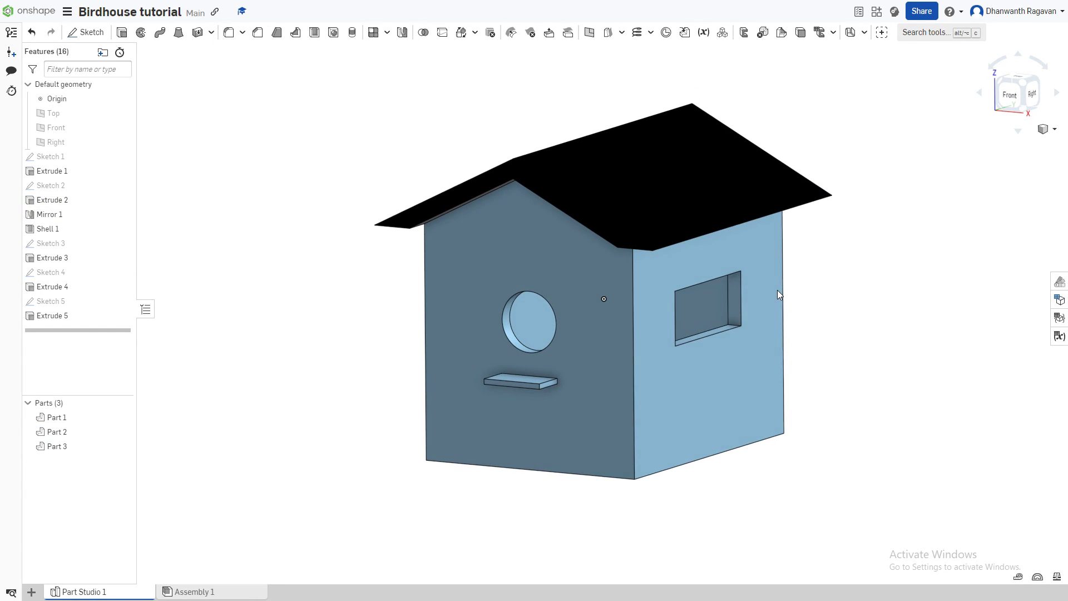
pyautogui.moveTo(451, 270)
pyautogui.mouseDown(button='right')
pyautogui.moveTo(544, 278)
pyautogui.moveTo(471, 273)
pyautogui.mouseUp(button='right')
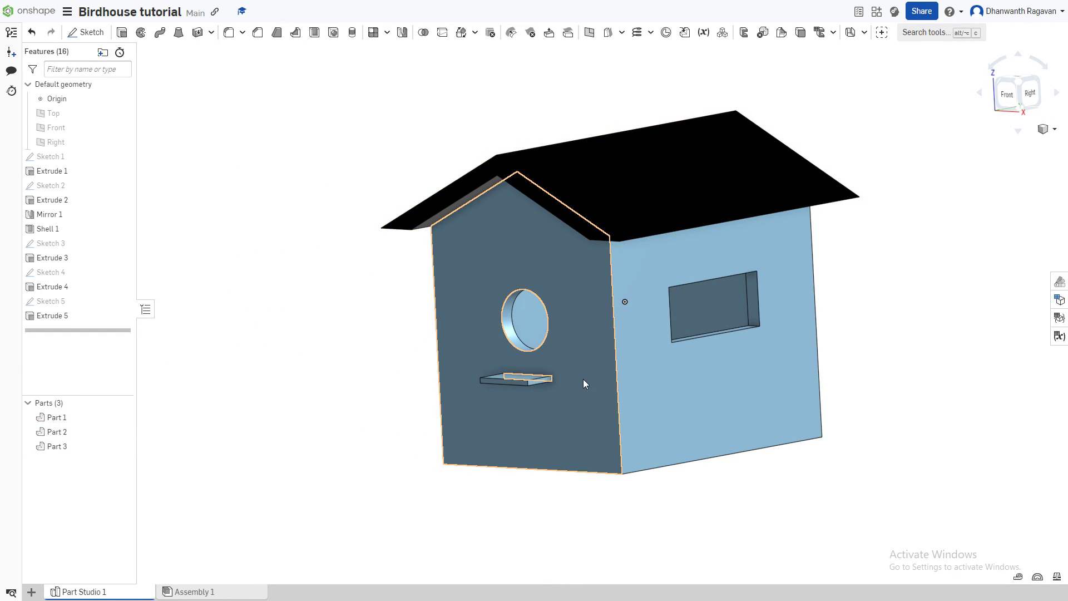
pyautogui.click(588, 356)
pyautogui.click(689, 381)
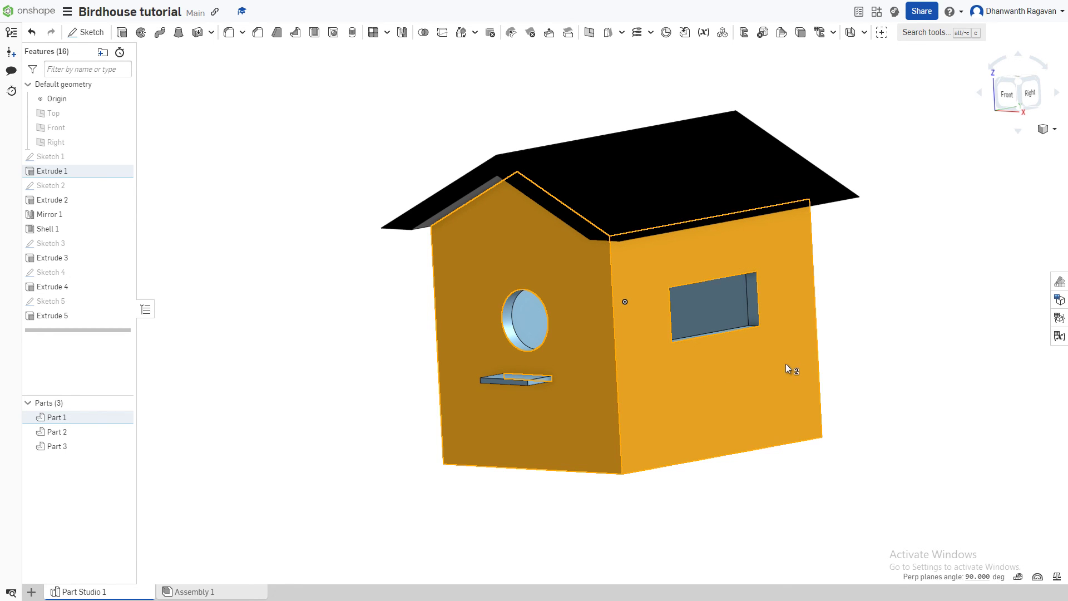
pyautogui.moveTo(798, 356); pyautogui.dragTo(677, 358, button='right')
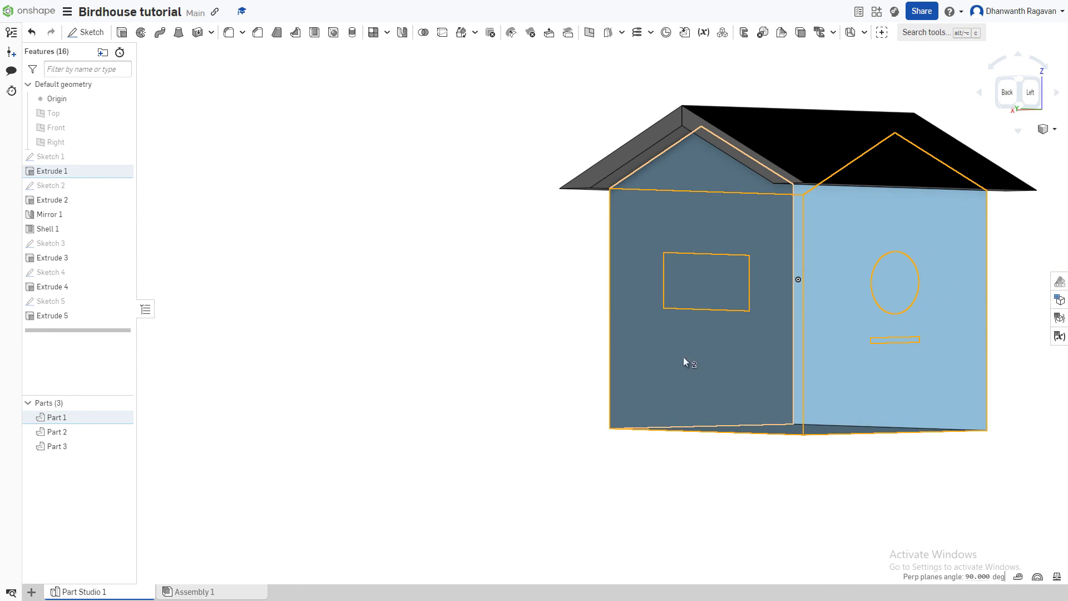
pyautogui.moveTo(883, 358); pyautogui.dragTo(661, 362, button='right')
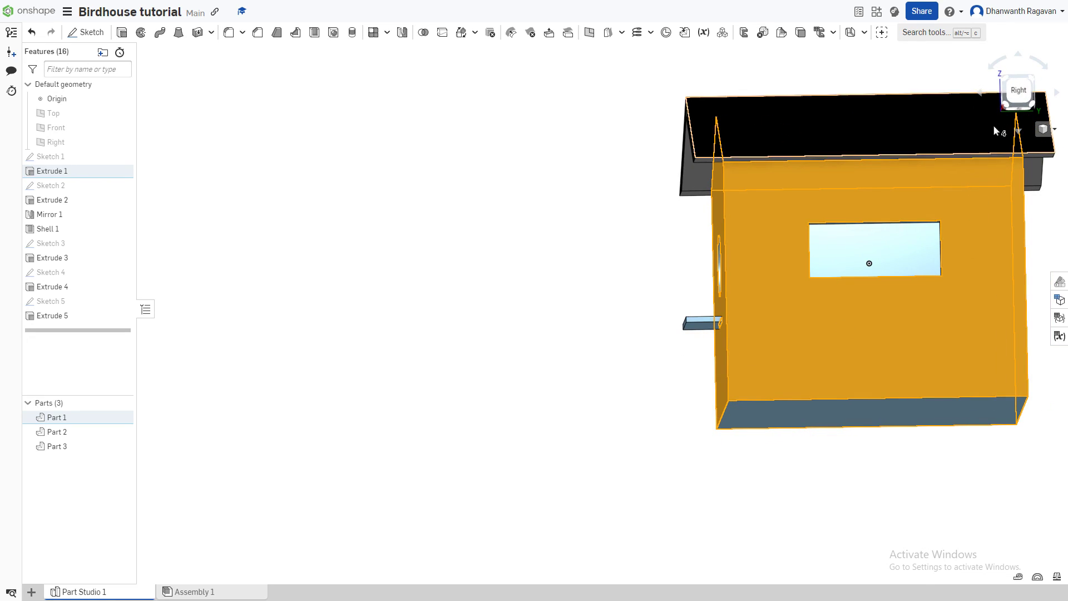
pyautogui.click(1018, 90)
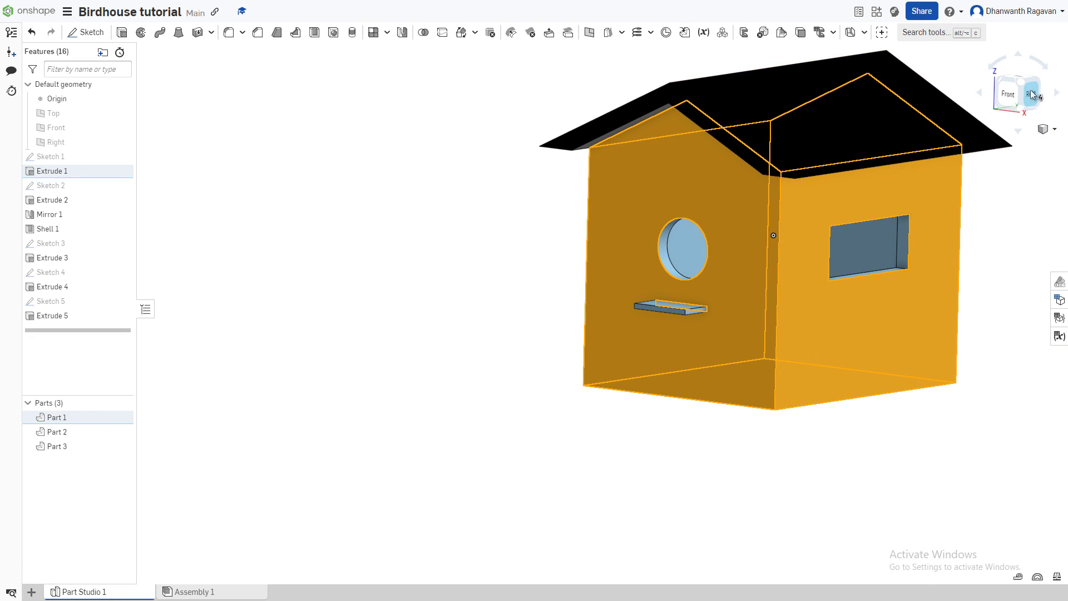
pyautogui.click(1024, 82)
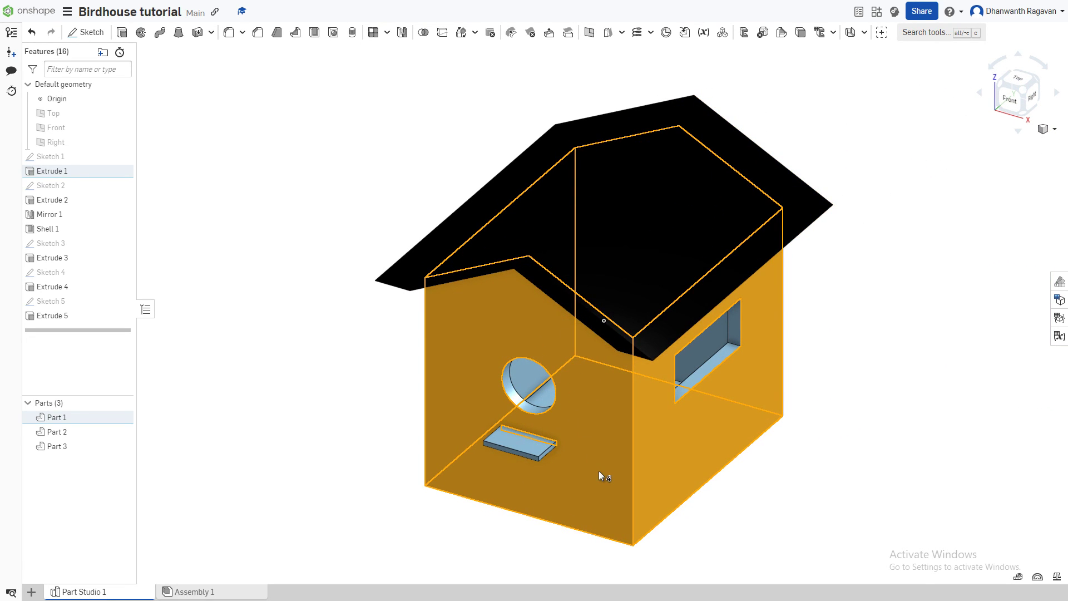
pyautogui.rightClick(599, 468)
pyautogui.click(621, 466)
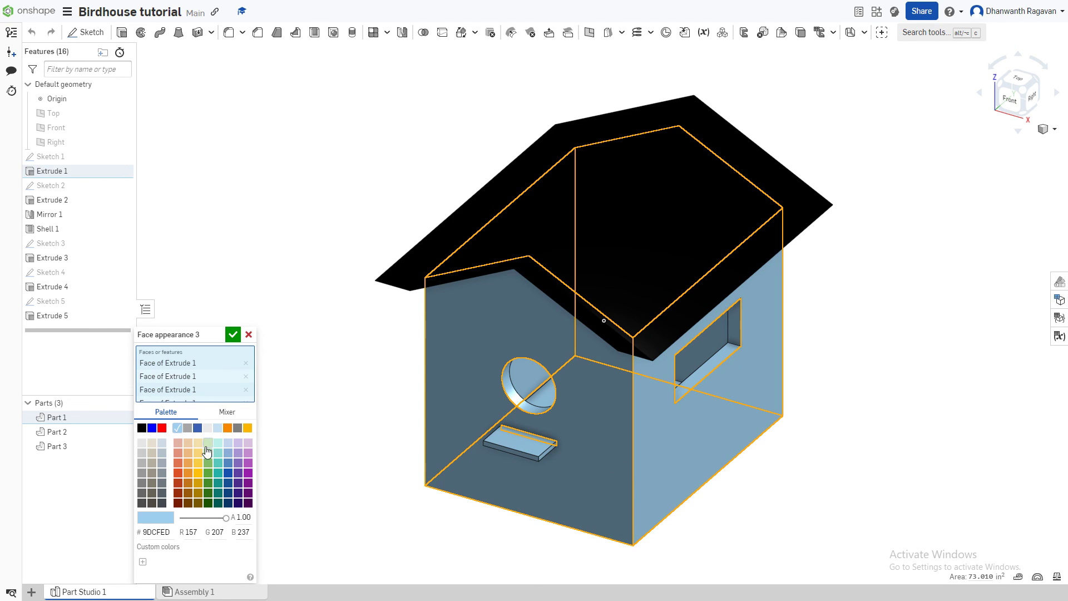
pyautogui.click(162, 429)
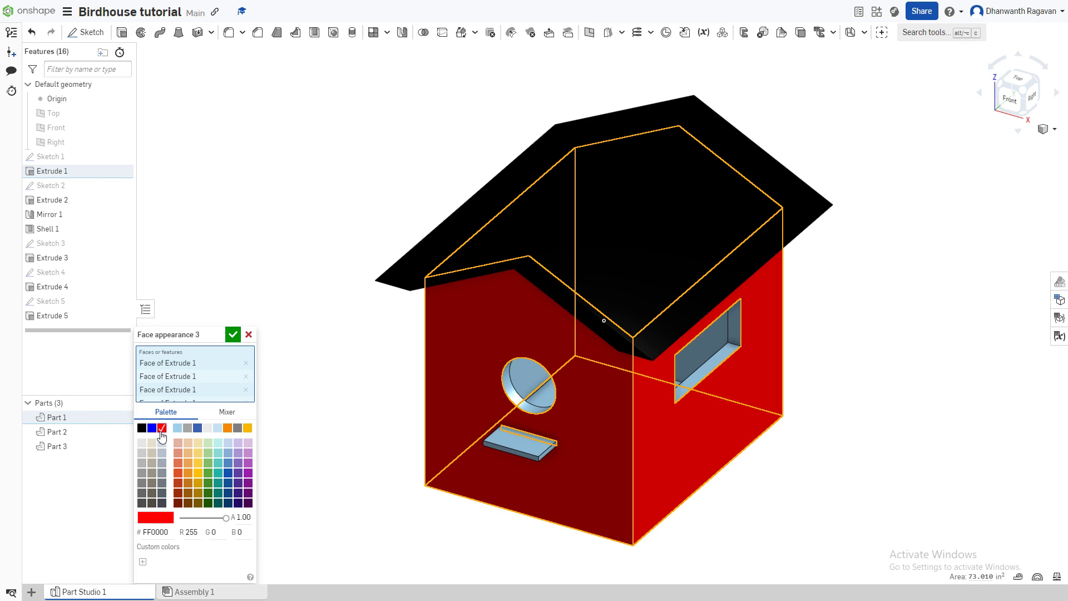
pyautogui.click(233, 335)
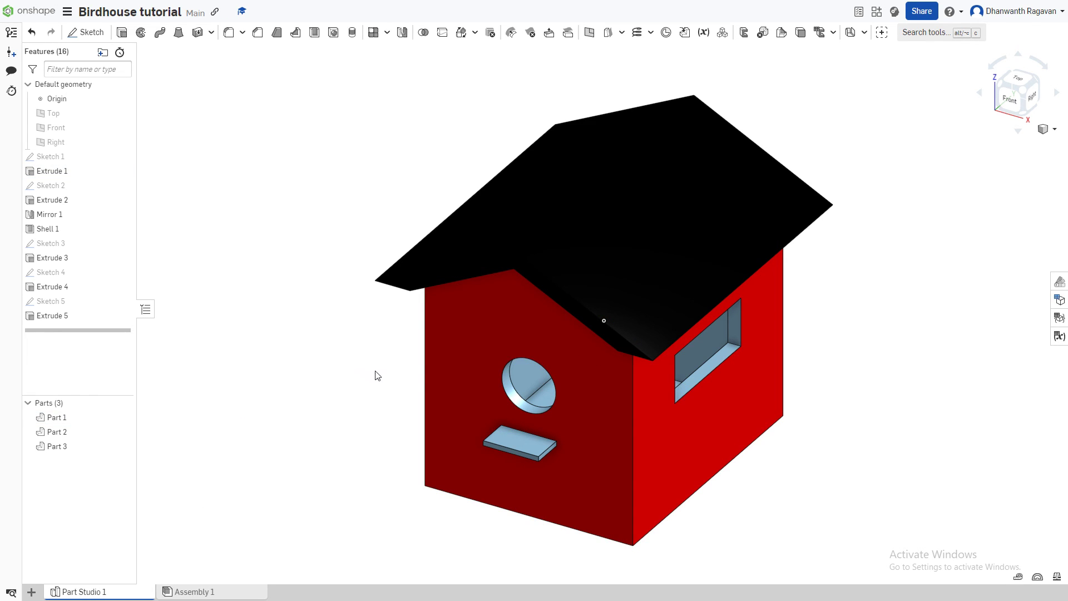
# Apply a grey face appearance to the top face of the front perch
pyautogui.click(502, 439)
pyautogui.rightClick(522, 449)
pyautogui.click(535, 445)
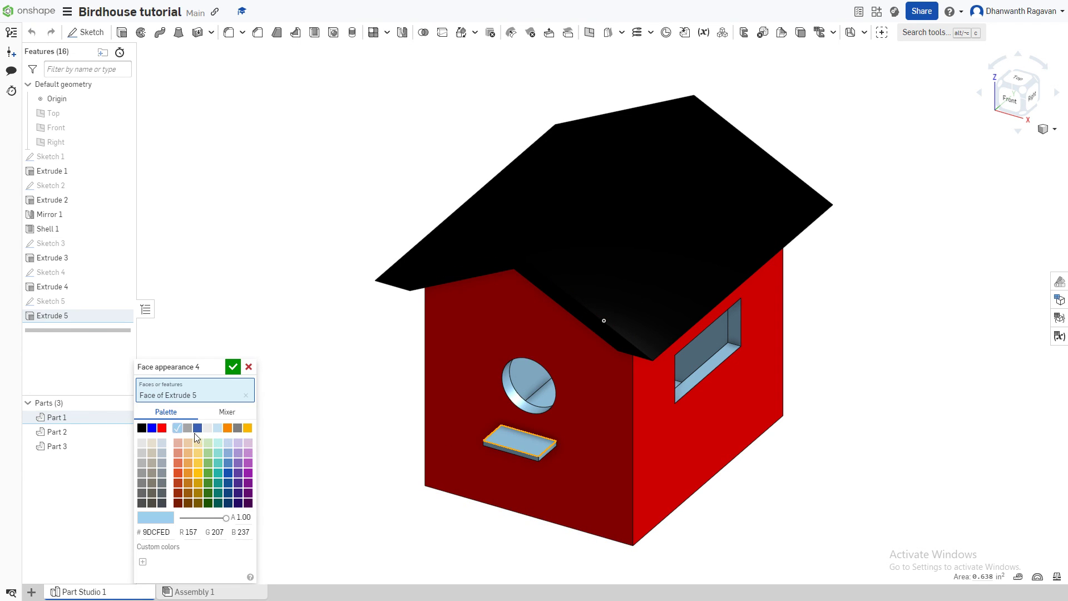
pyautogui.click(188, 428)
pyautogui.click(233, 367)
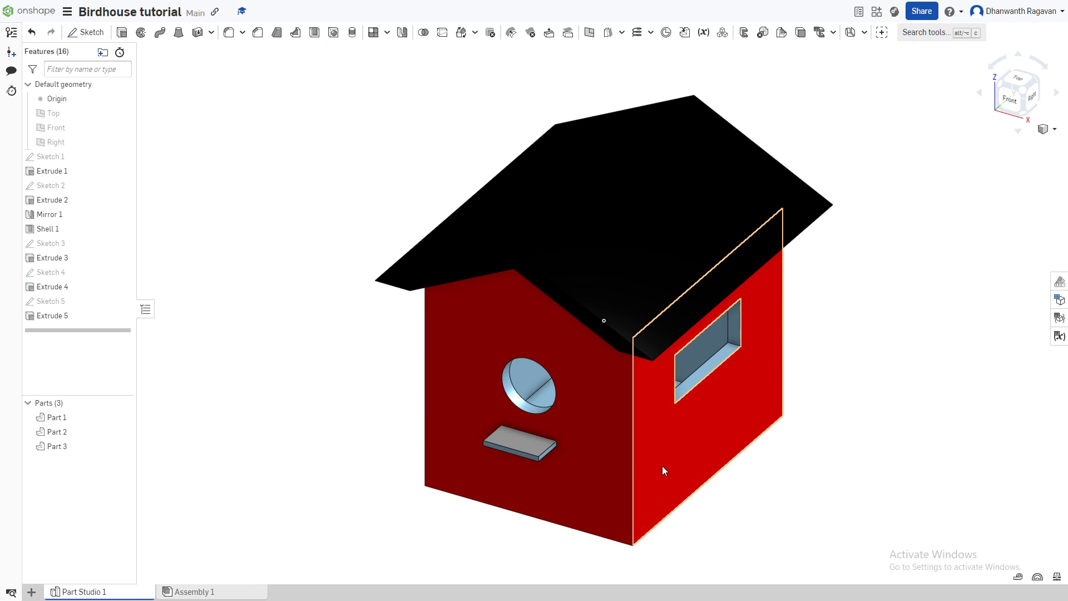
pyautogui.moveTo(712, 392); pyautogui.dragTo(711, 363, button='right')
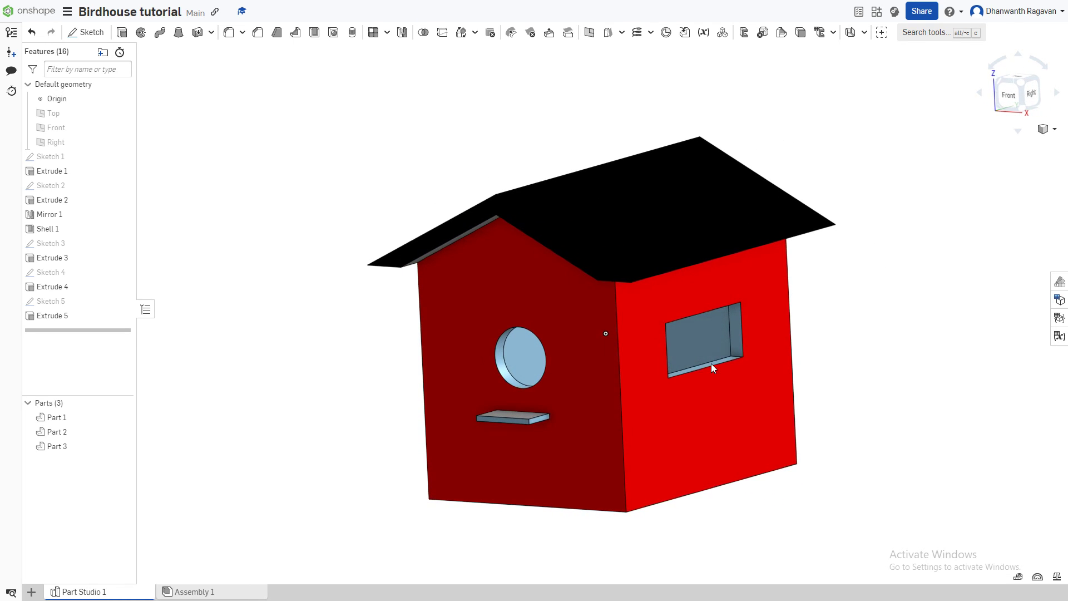
pyautogui.click(1025, 113)
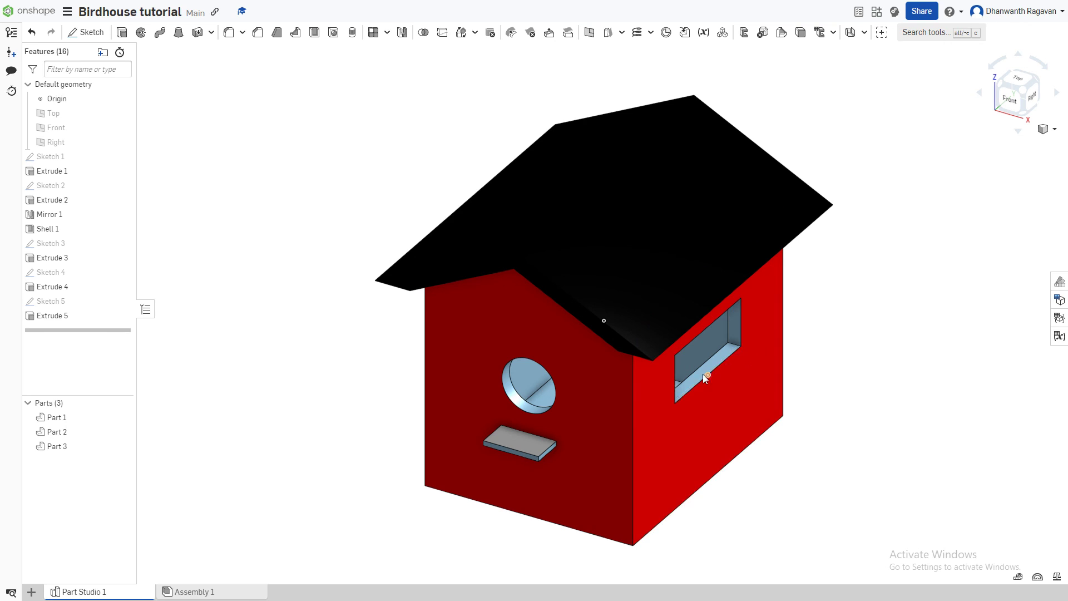
pyautogui.moveTo(677, 396); pyautogui.dragTo(641, 460, button='right')
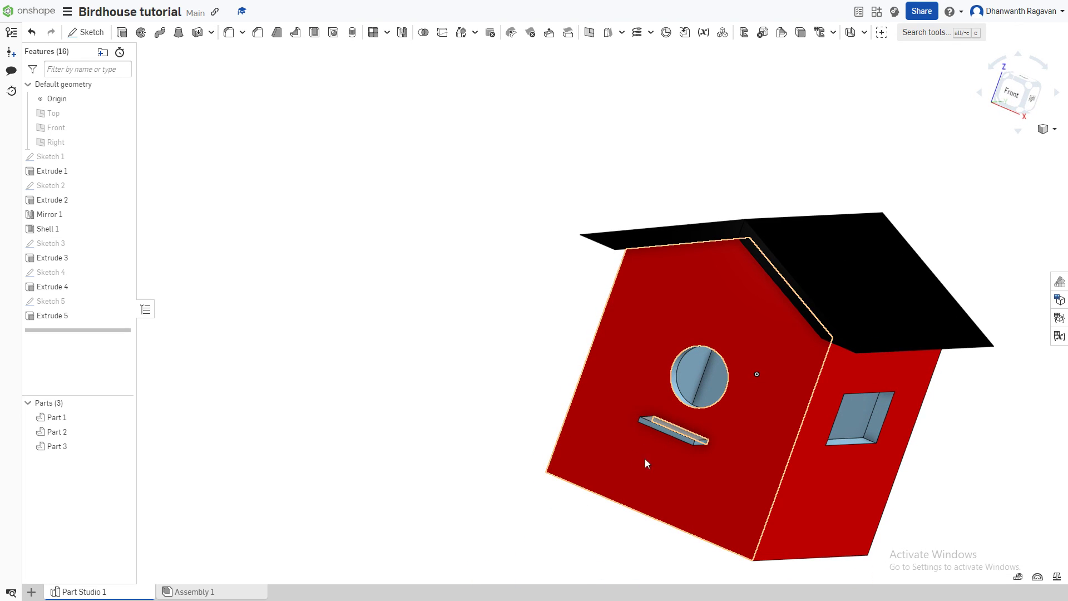
pyautogui.click(1027, 87)
pyautogui.moveTo(708, 335); pyautogui.dragTo(702, 320, button='right')
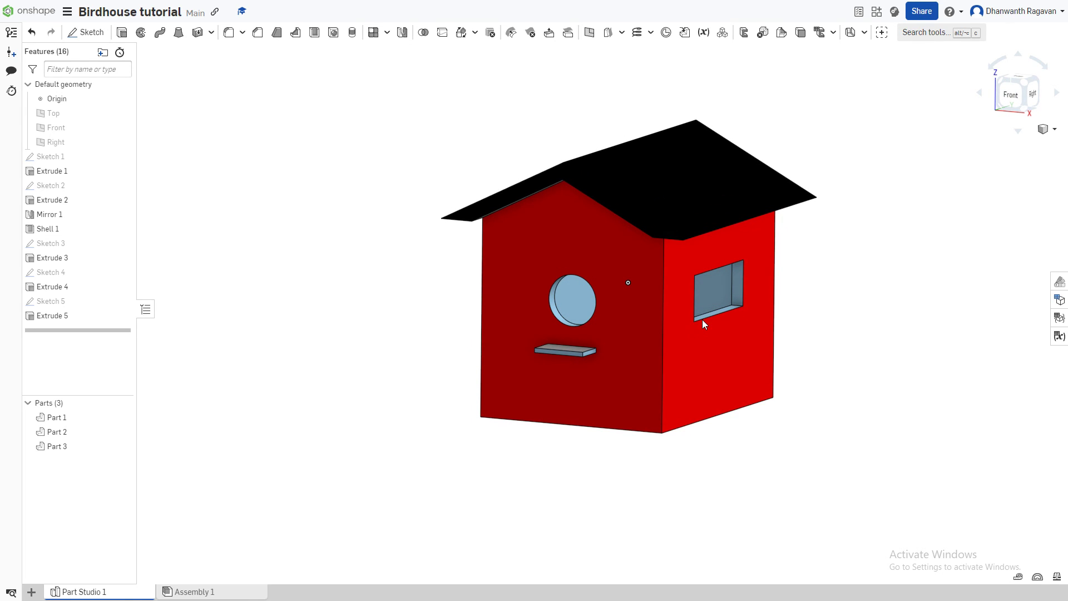